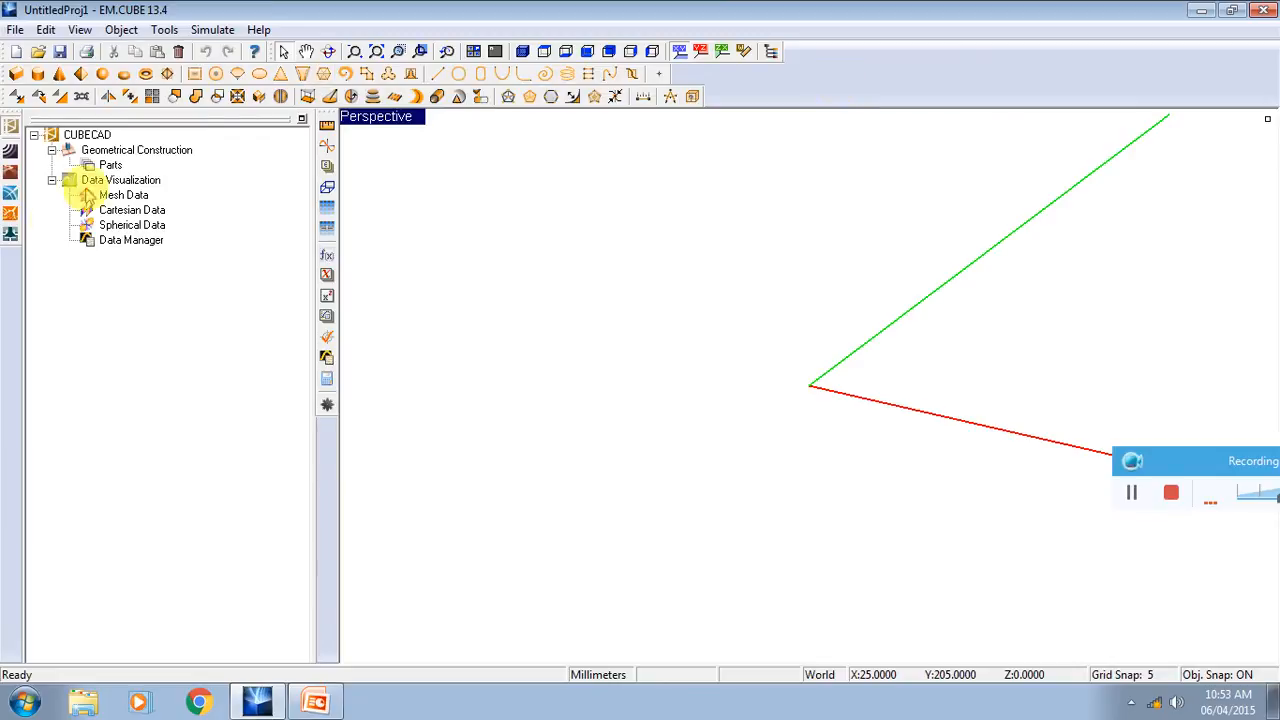
# Step: Split the workspace into four viewports, merge them back into one, and return to the perspective view
pyautogui.click(474, 54)
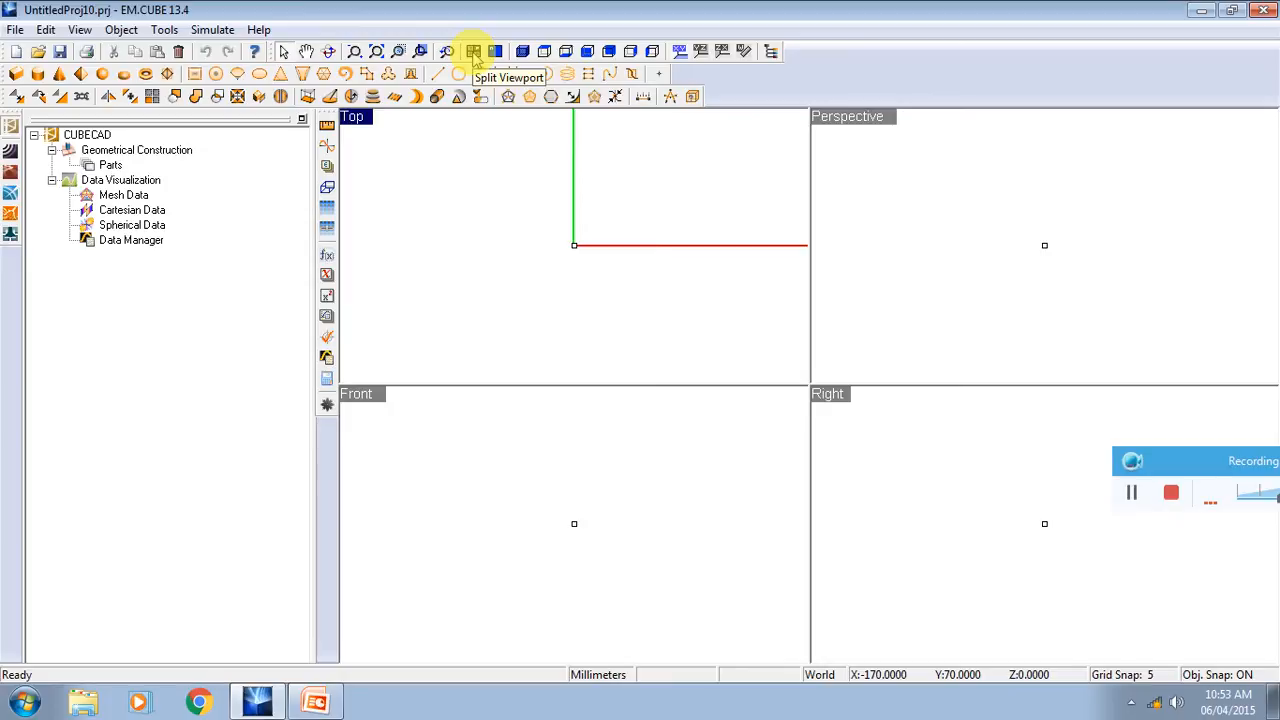
pyautogui.click(494, 52)
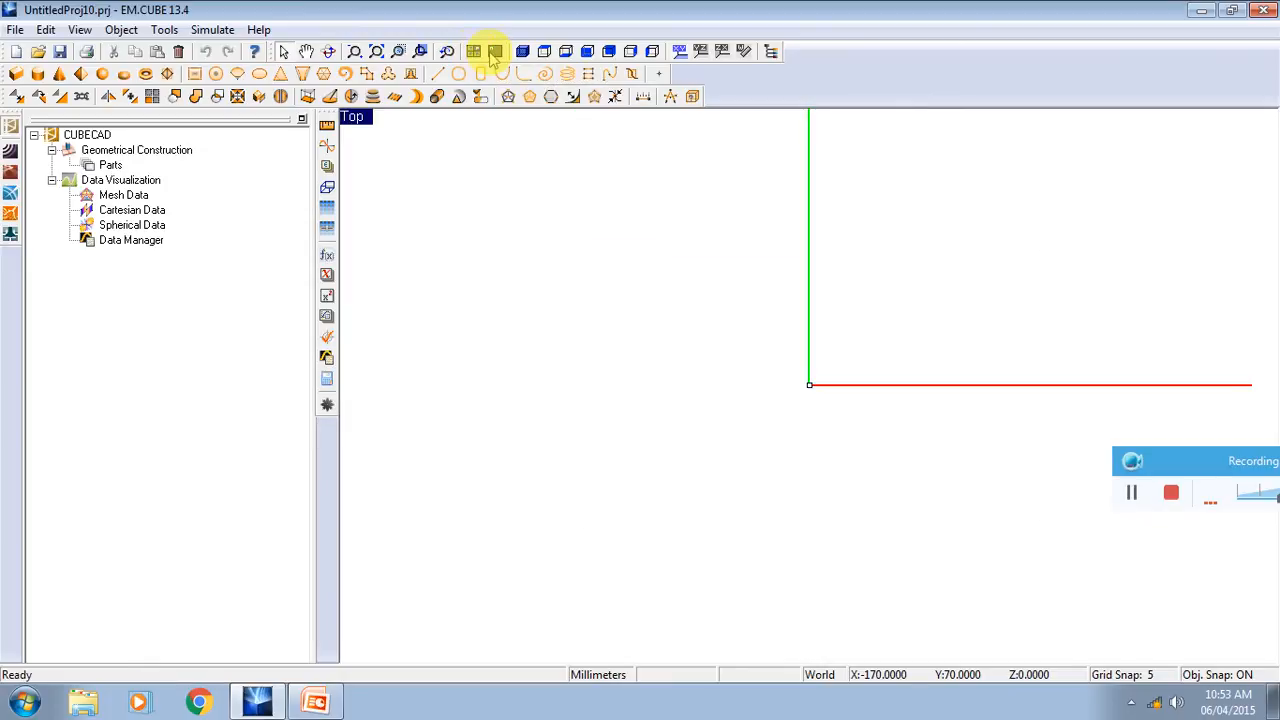
pyautogui.click(522, 52)
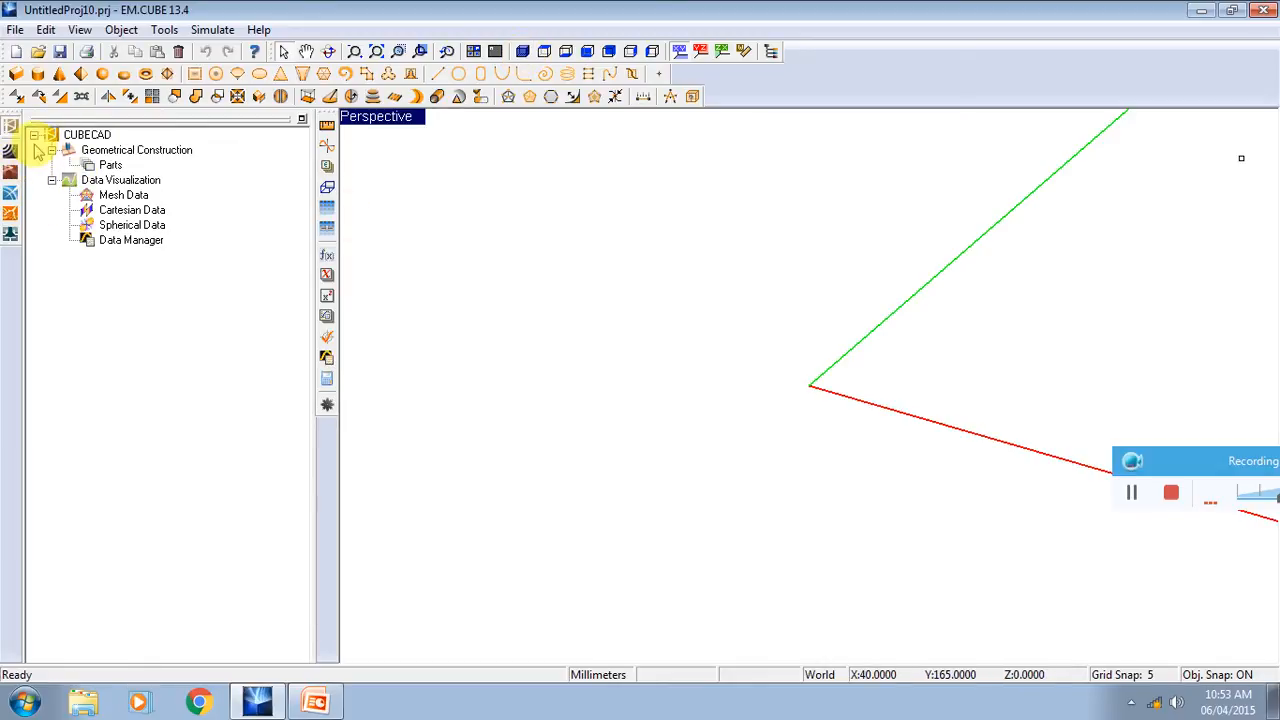
# Step: Confirm millimeters as the project units, with a center frequency of 1 GHz and a bandwidth of 1 GHz
pyautogui.click(327, 126)
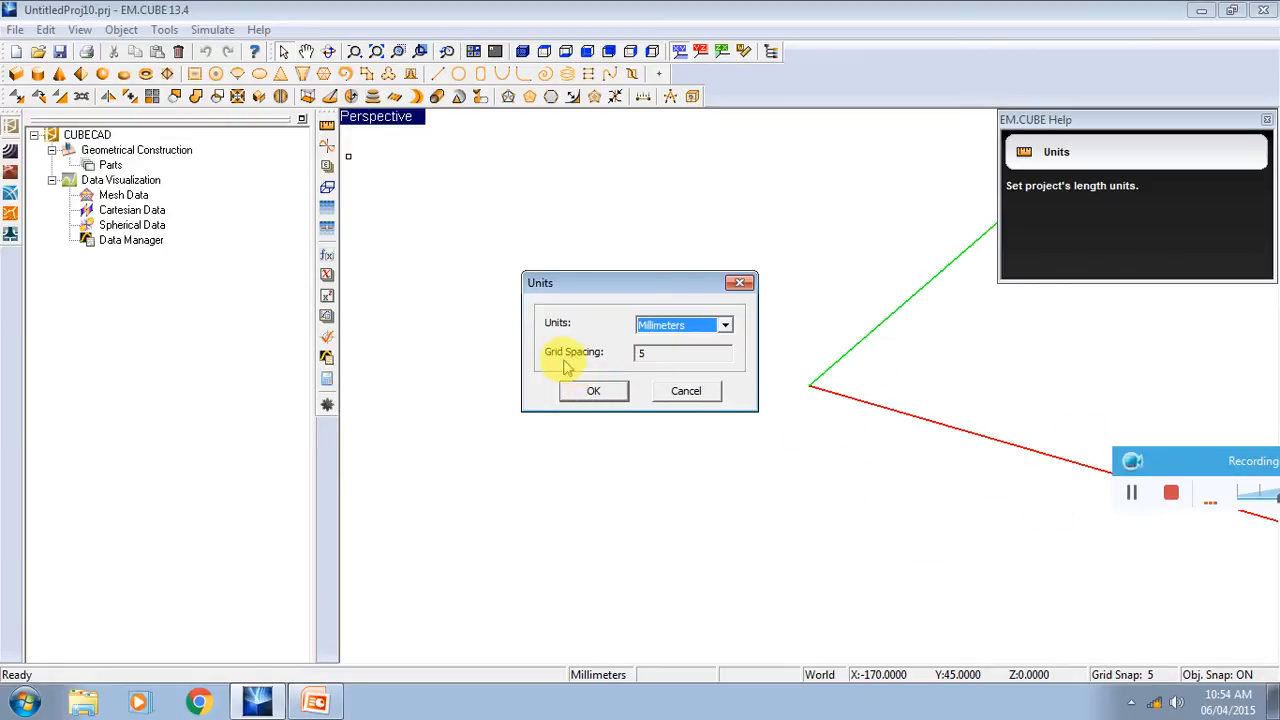
pyautogui.click(588, 392)
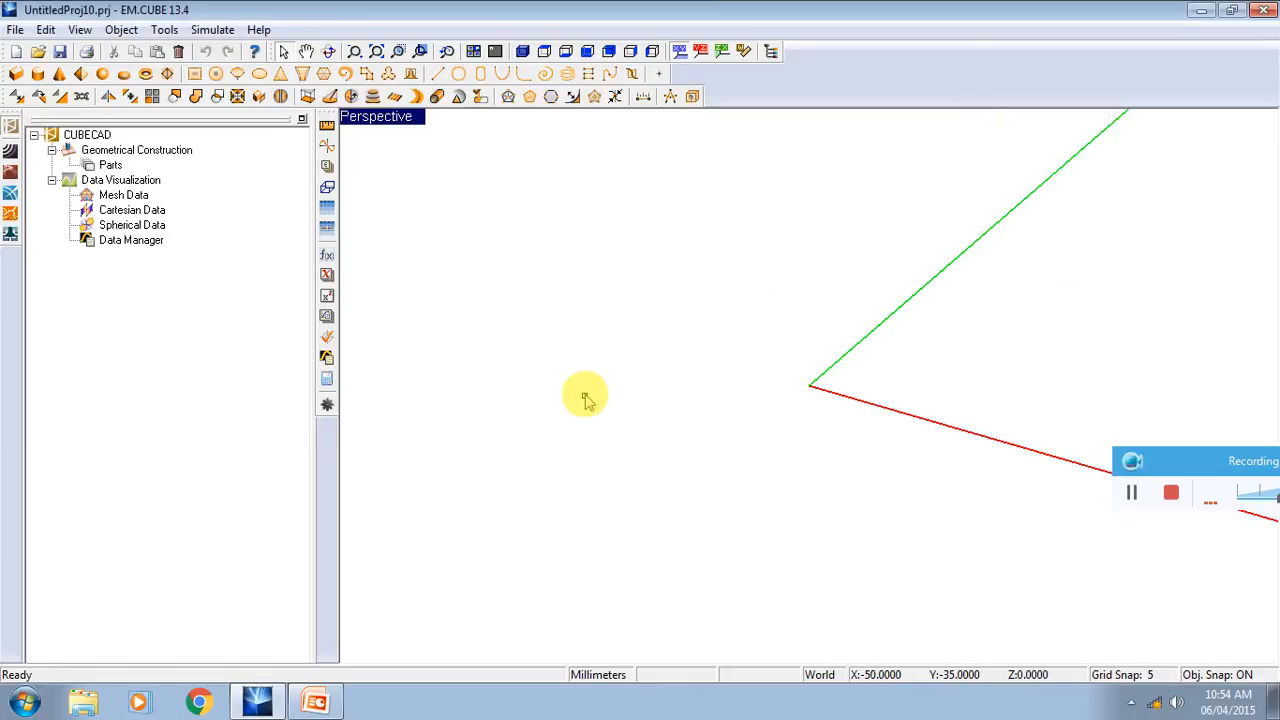
pyautogui.click(327, 145)
pyautogui.click(647, 318)
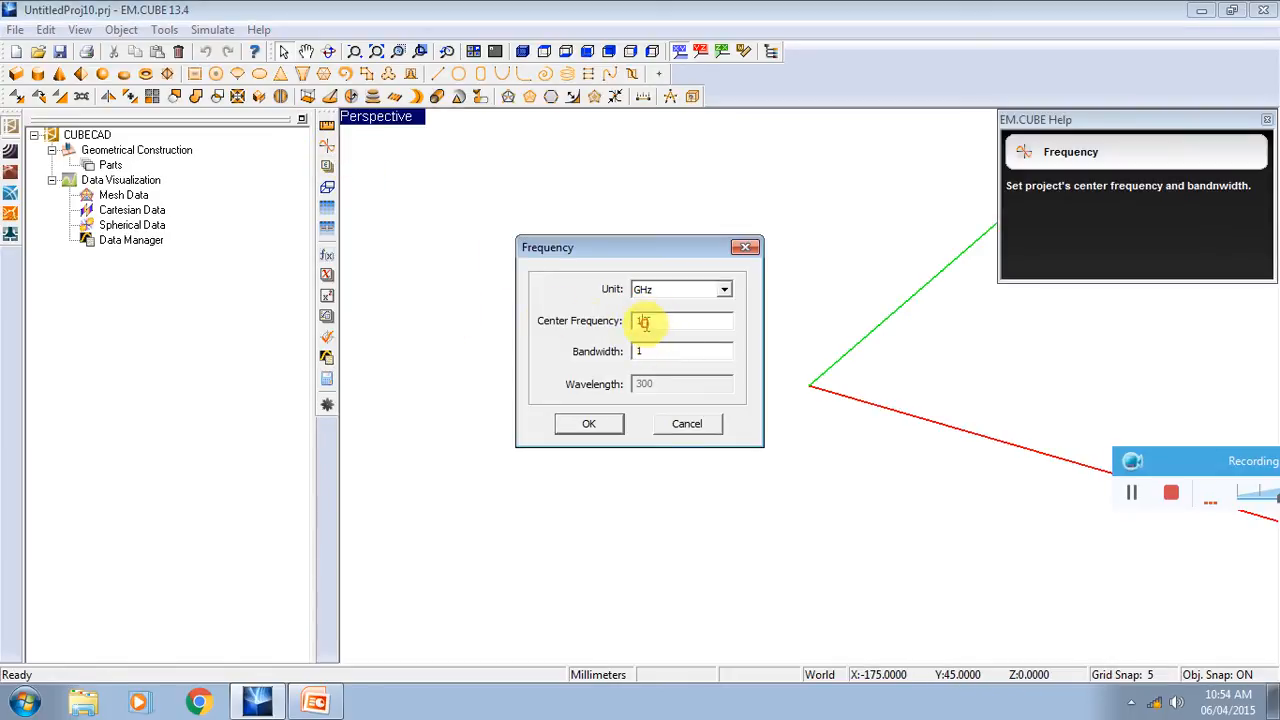
pyautogui.doubleClick(648, 322)
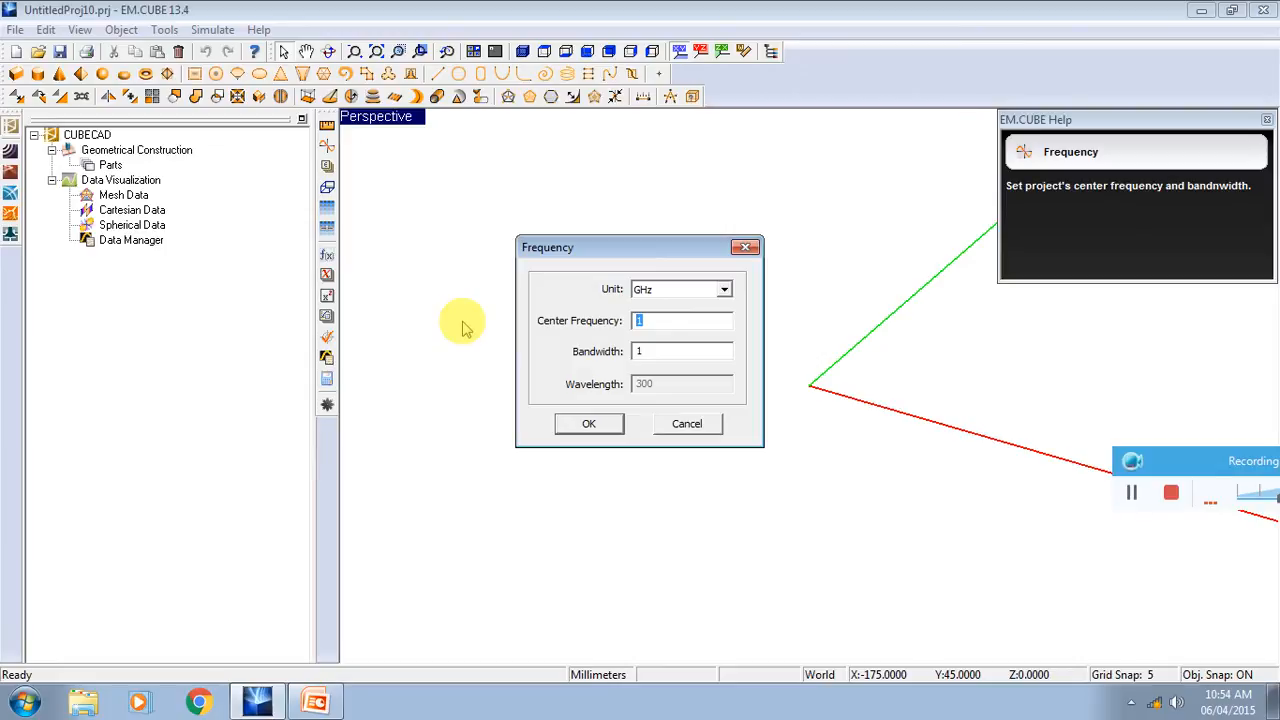
pyautogui.write('2.')
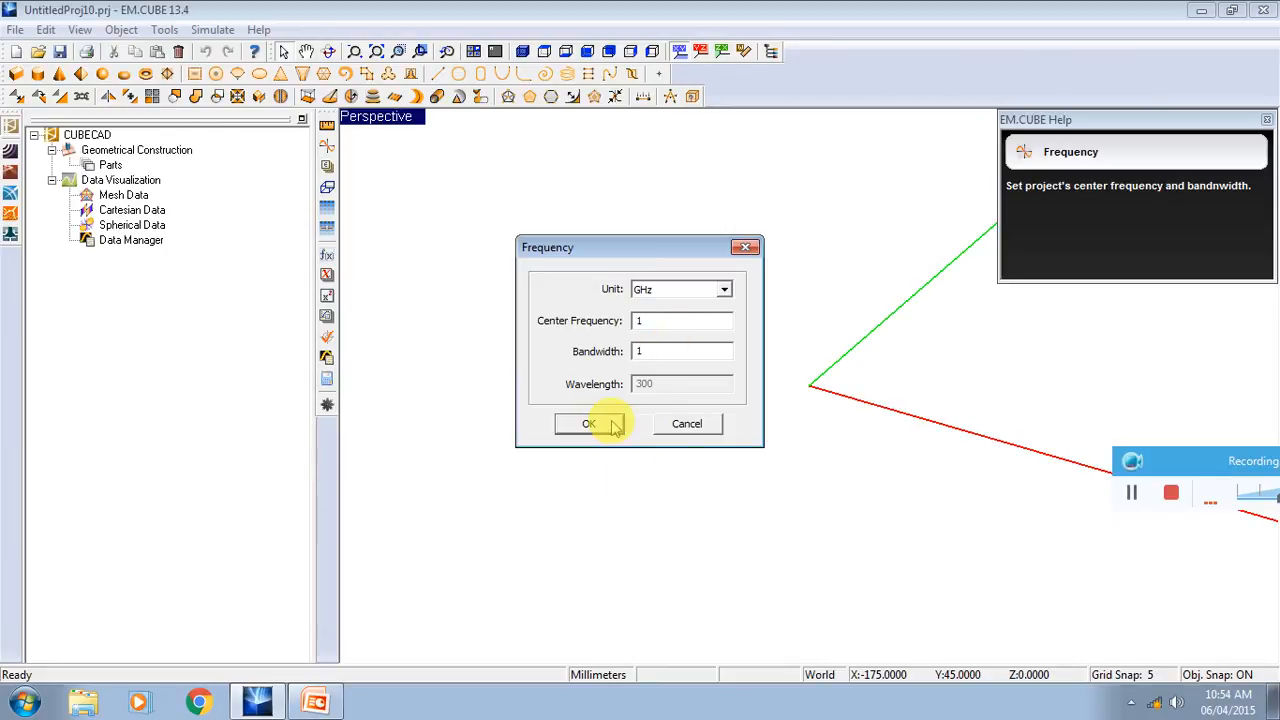
pyautogui.moveTo(659, 352); pyautogui.dragTo(529, 347)
pyautogui.click(677, 357)
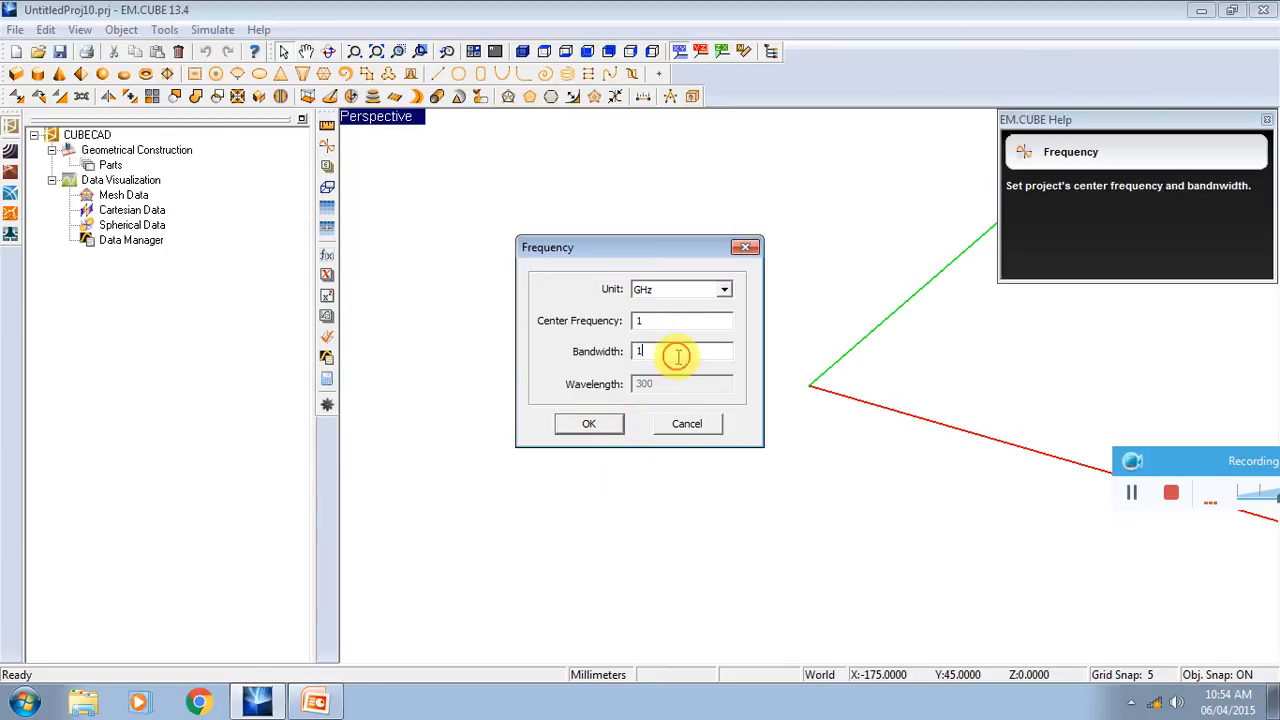
pyautogui.click(590, 424)
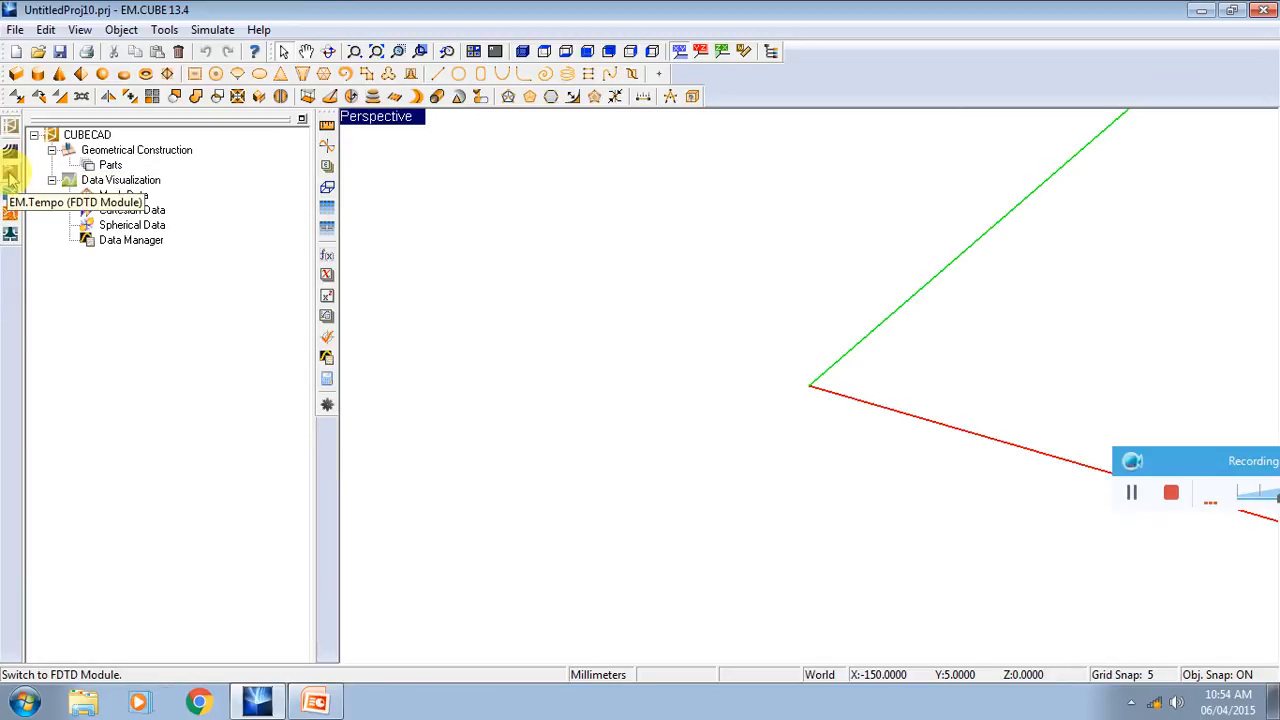
# Step: Switch to the EM.Tempo FDTD module and show the beginning of its navigation tree
pyautogui.click(10, 176)
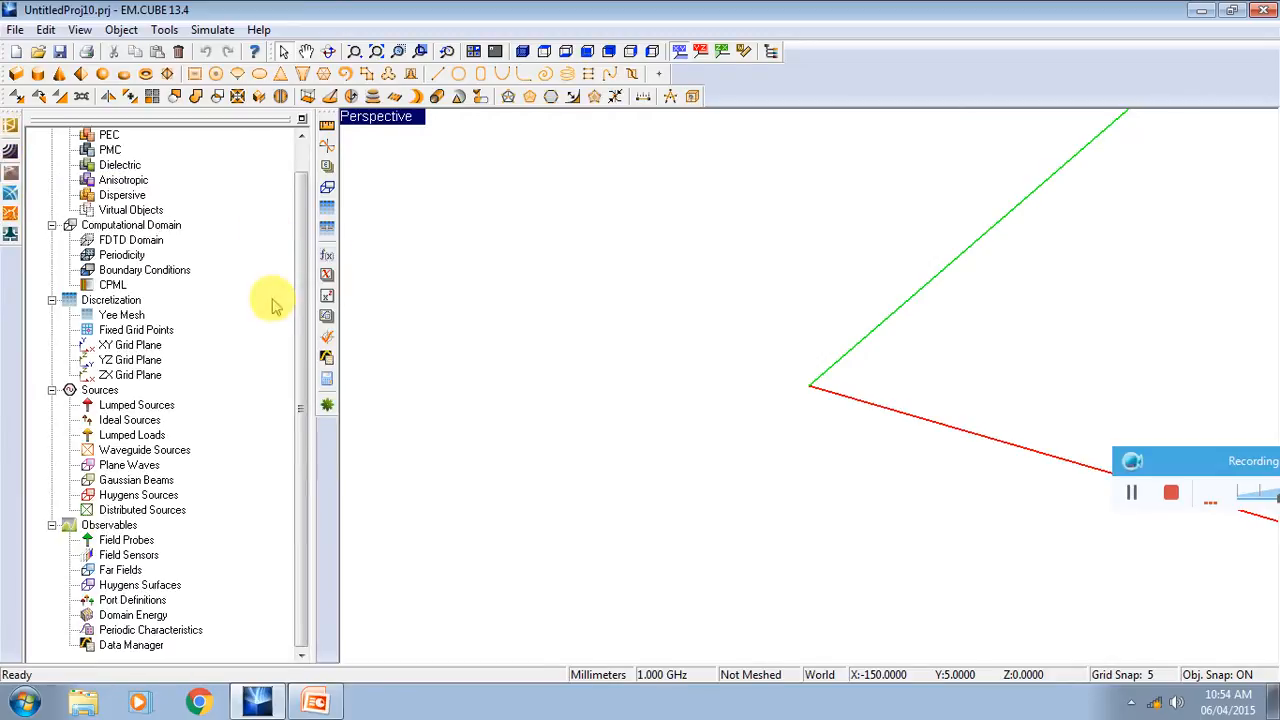
pyautogui.moveTo(294, 334); pyautogui.dragTo(300, 271)
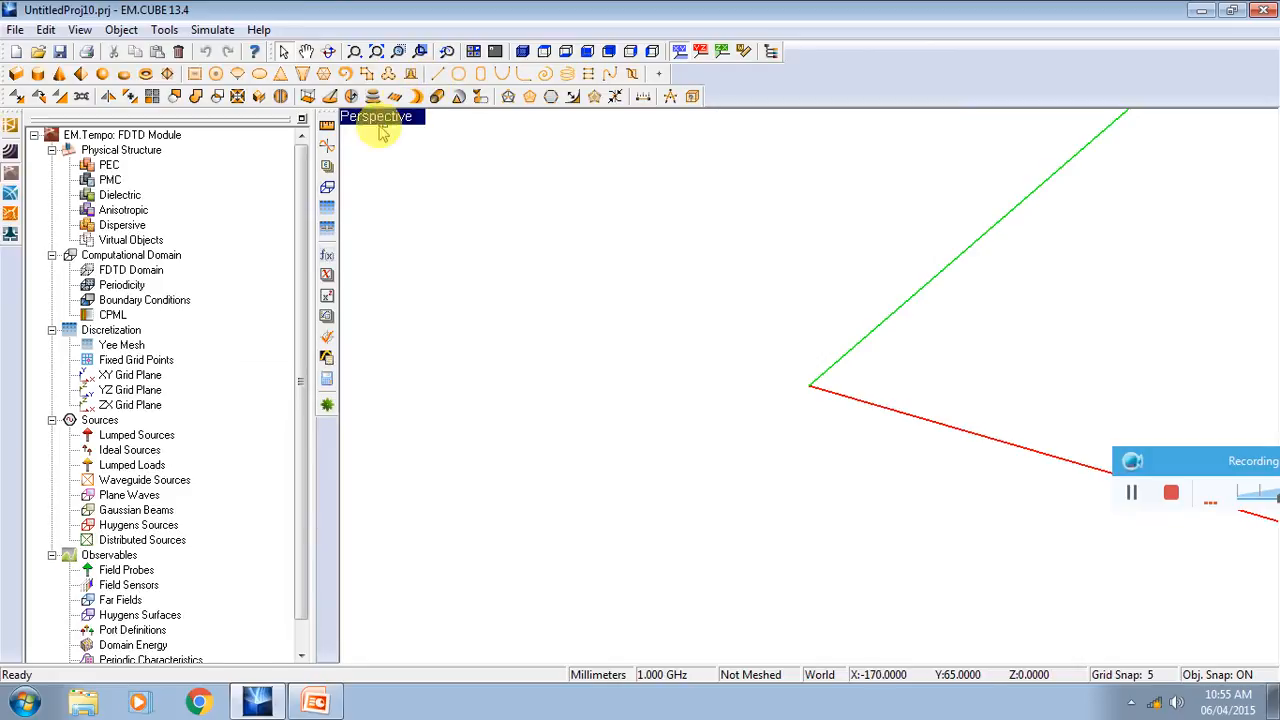
# Step: Calculate half of the 300 mm wavelength with the calculator and put the calculator away
pyautogui.click(437, 73)
pyautogui.click(327, 380)
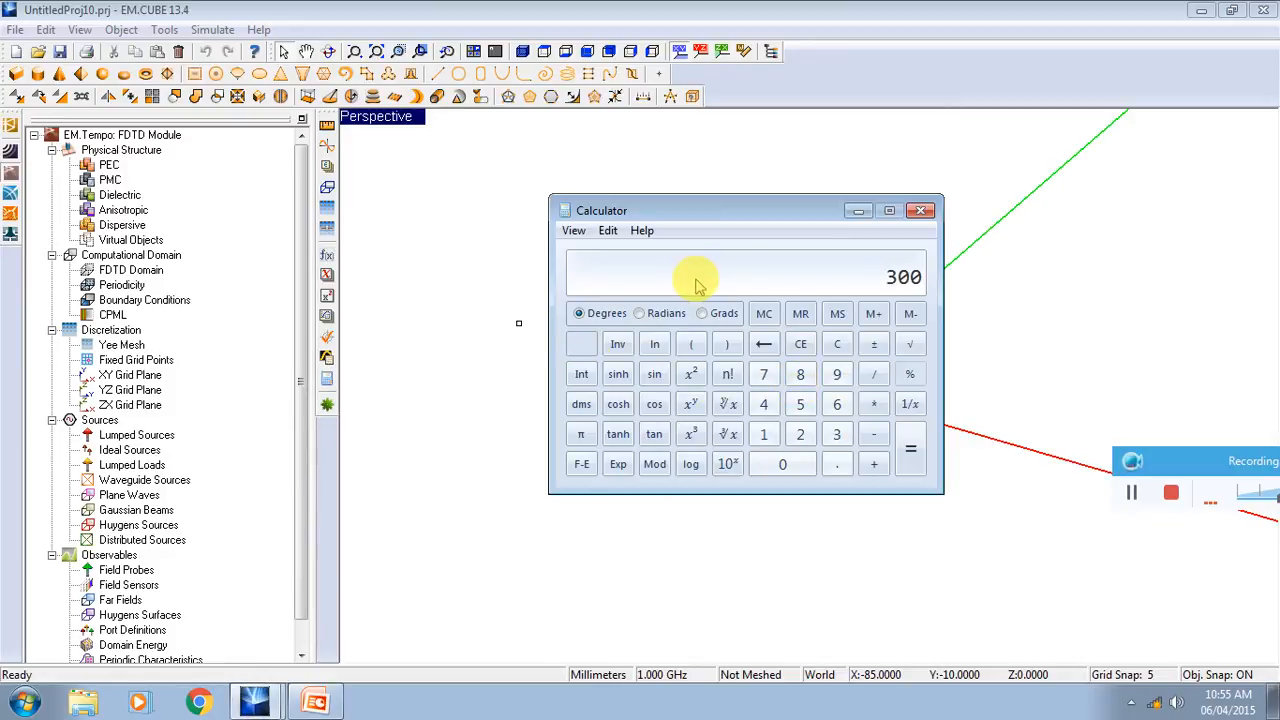
pyautogui.write('0')
pyautogui.press('Return')
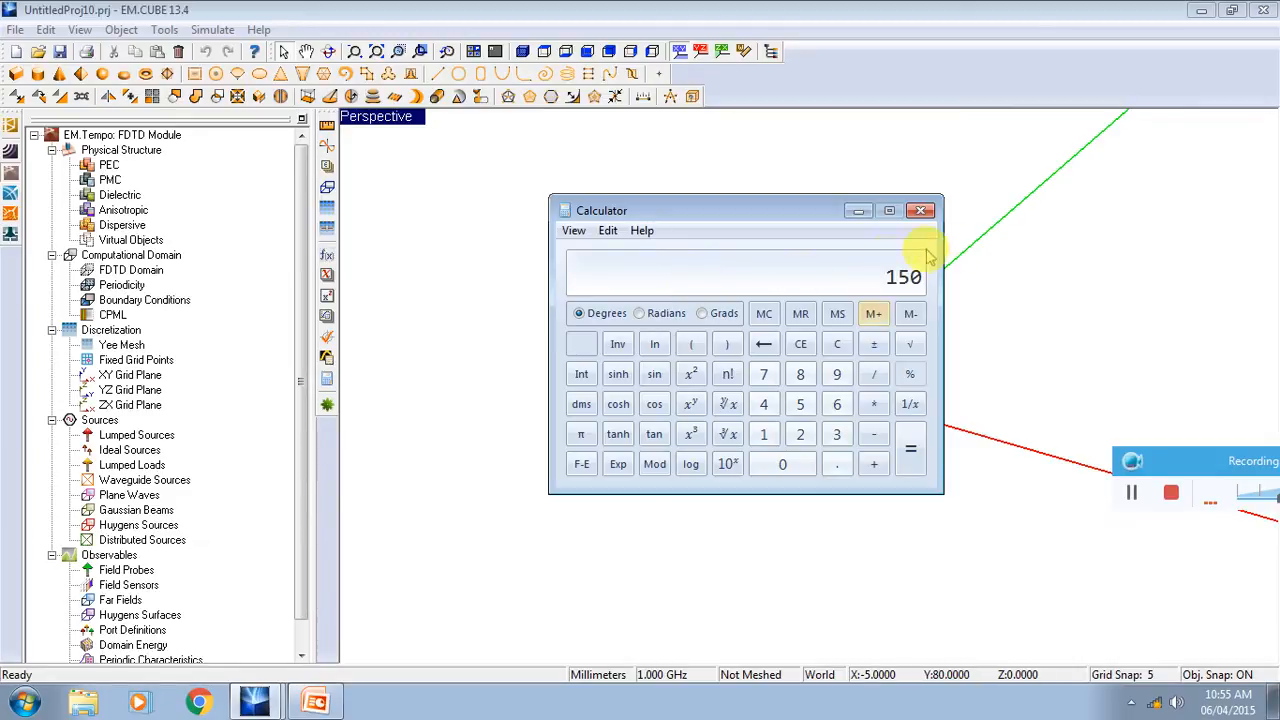
pyautogui.click(858, 213)
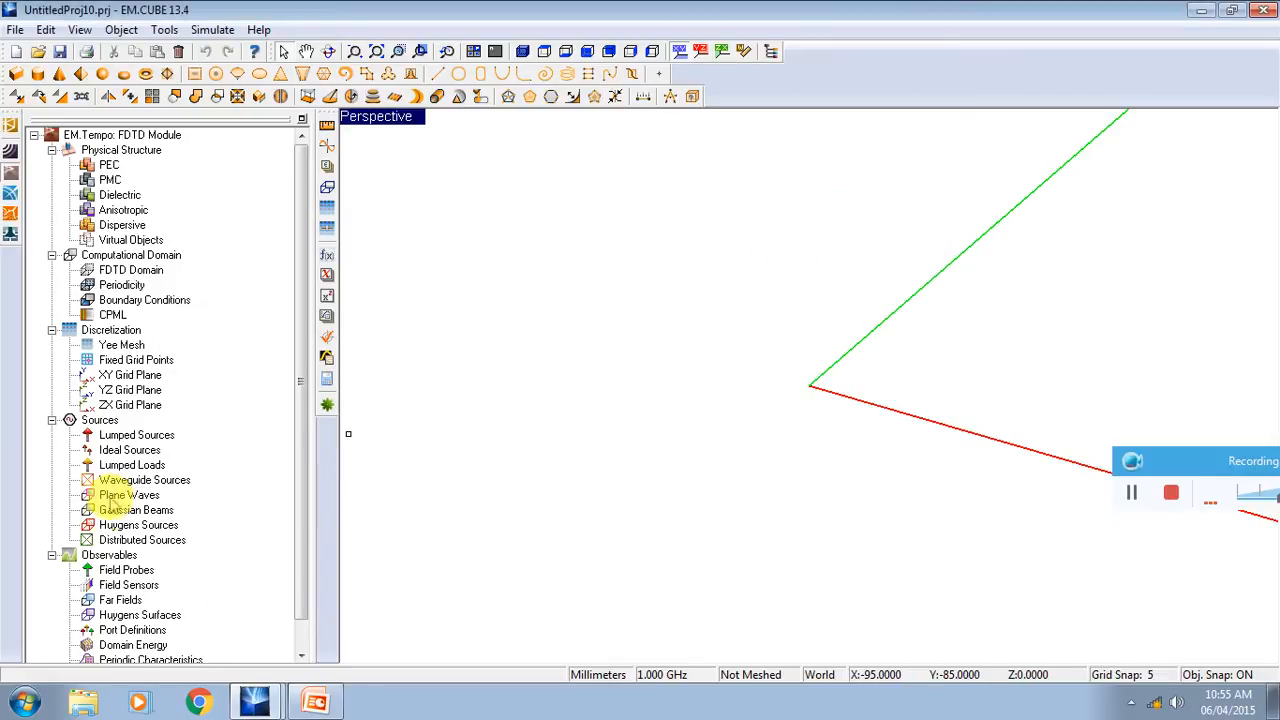
# Step: Draw a PEC line about 139 mm long starting at the origin and label it dipole
pyautogui.click(438, 73)
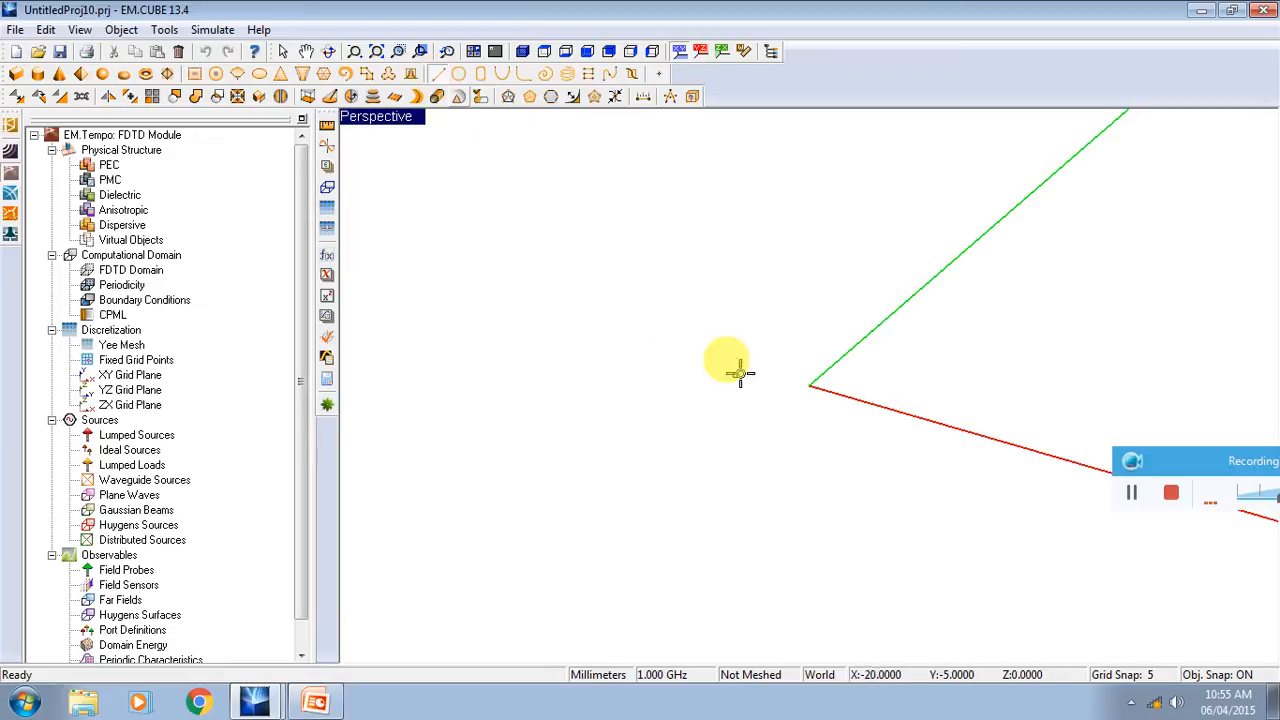
pyautogui.click(813, 388)
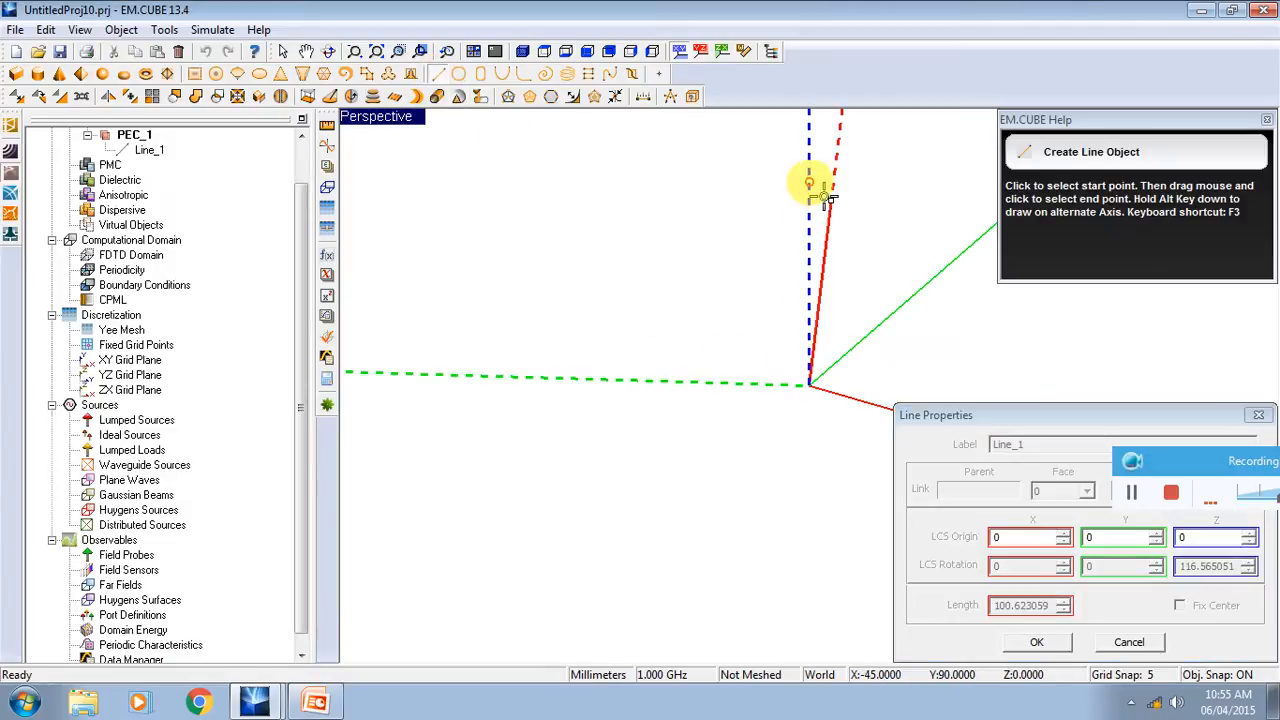
pyautogui.click(805, 129)
pyautogui.moveTo(955, 405); pyautogui.dragTo(967, 163)
pyautogui.write('dipole')
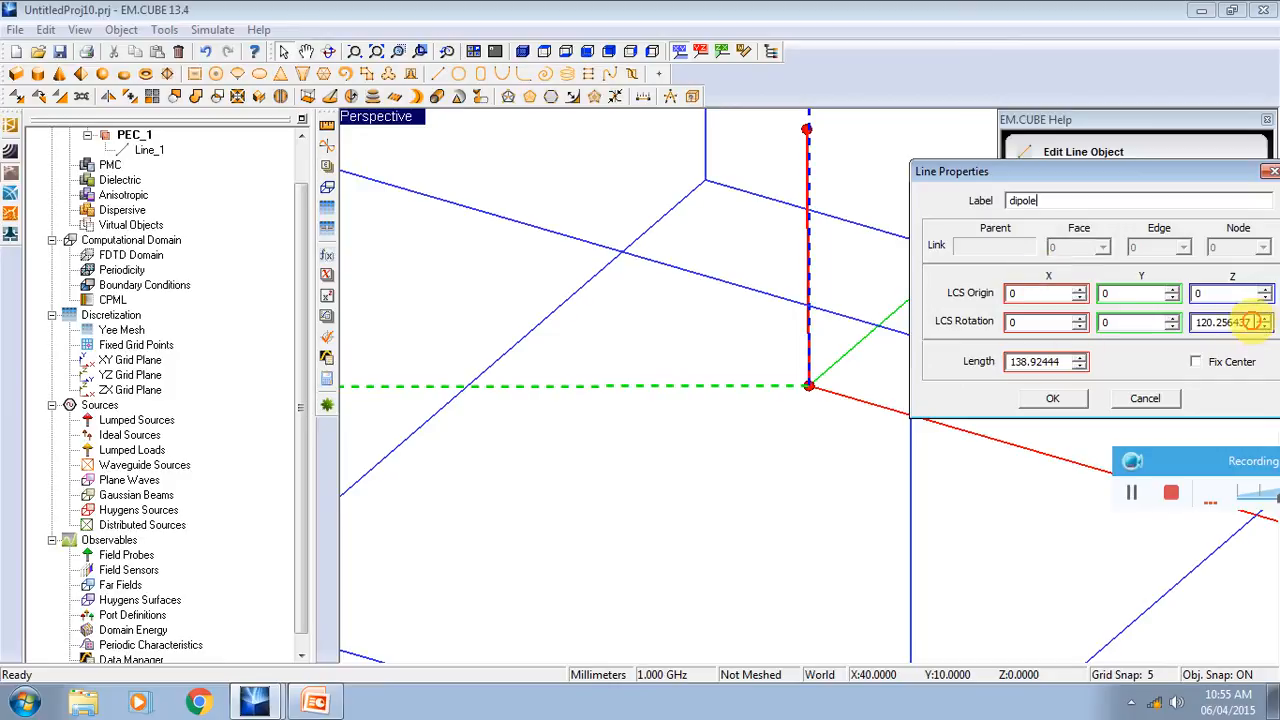
# Step: Set the dipole line's LCS rotation to -90 degrees for Y and -180 degrees for Z
pyautogui.moveTo(1243, 320); pyautogui.dragTo(1183, 318)
pyautogui.write('-180')
pyautogui.click(1122, 322)
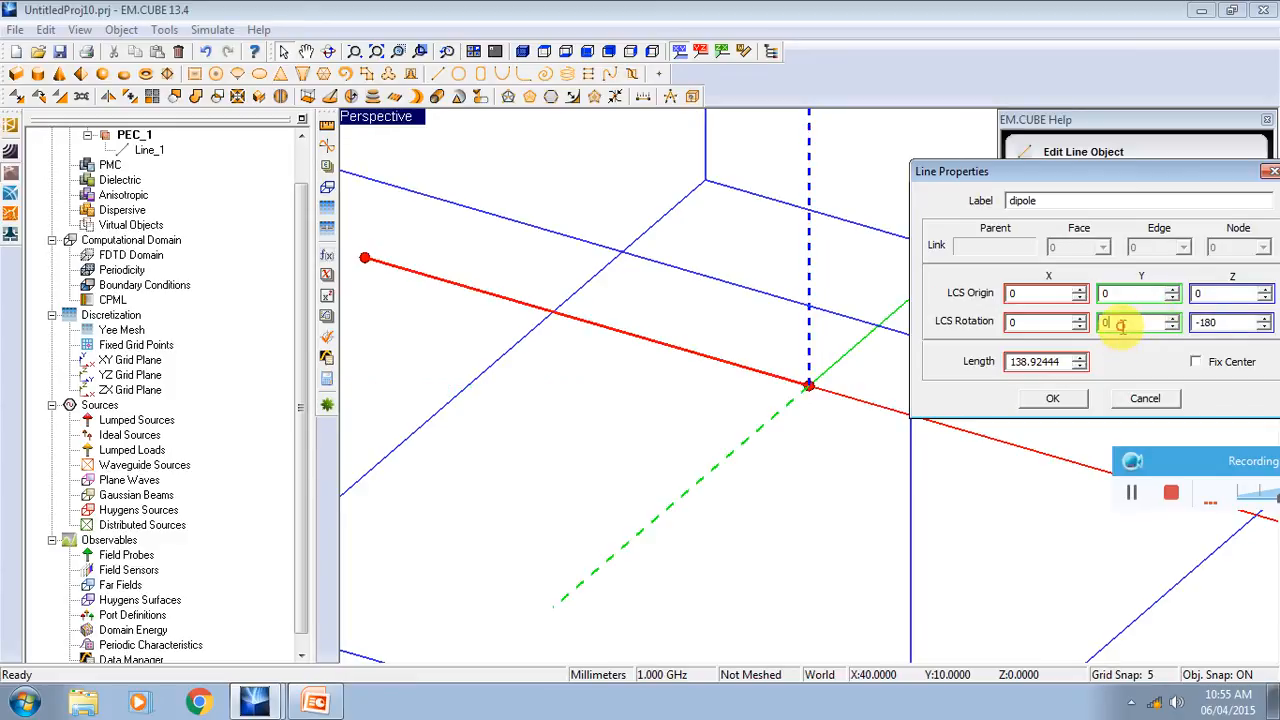
pyautogui.write('-9')
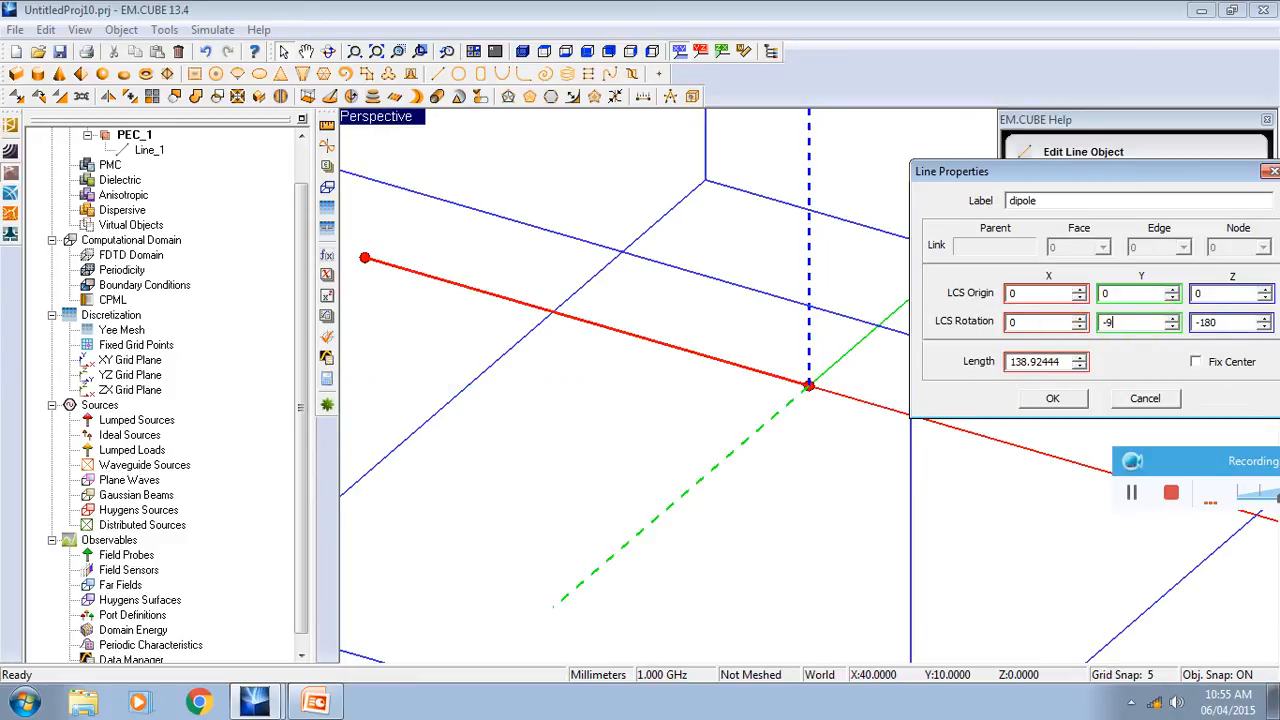
pyautogui.write('0')
pyautogui.click(1018, 322)
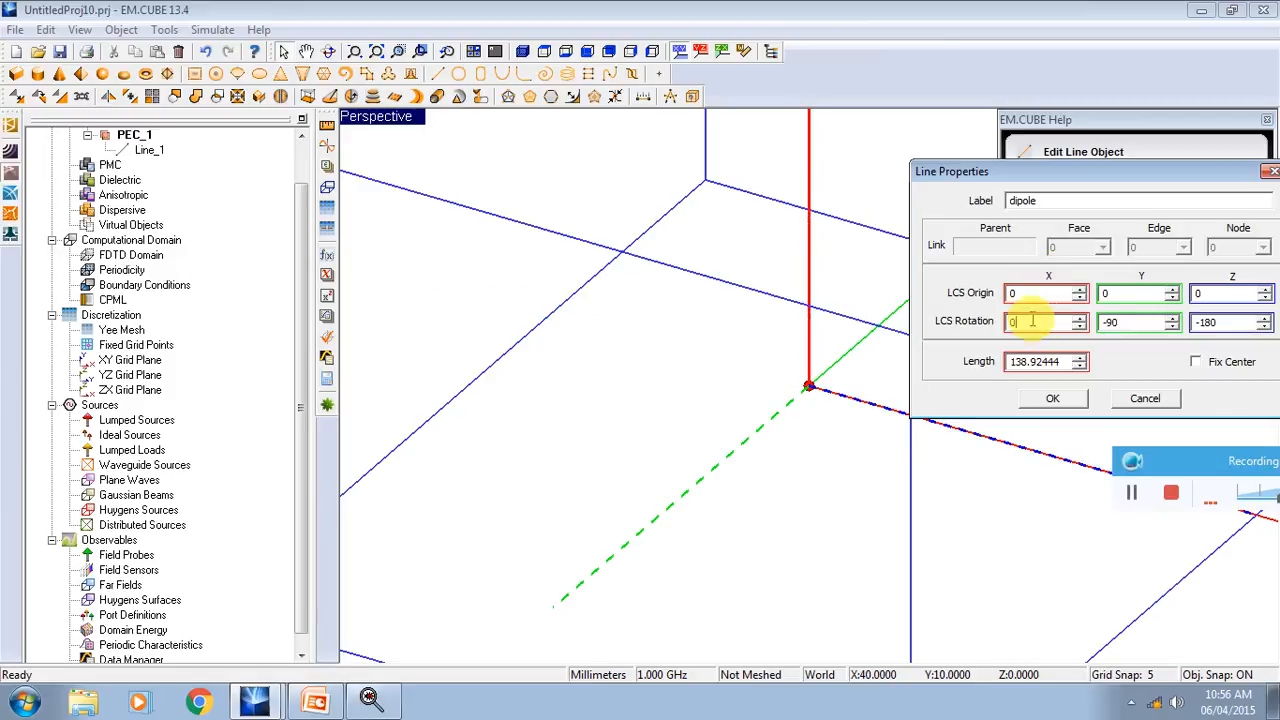
# Step: Set the dipole's length to 150 mm and accept the line properties
pyautogui.moveTo(1064, 362); pyautogui.dragTo(939, 362)
pyautogui.write('150')
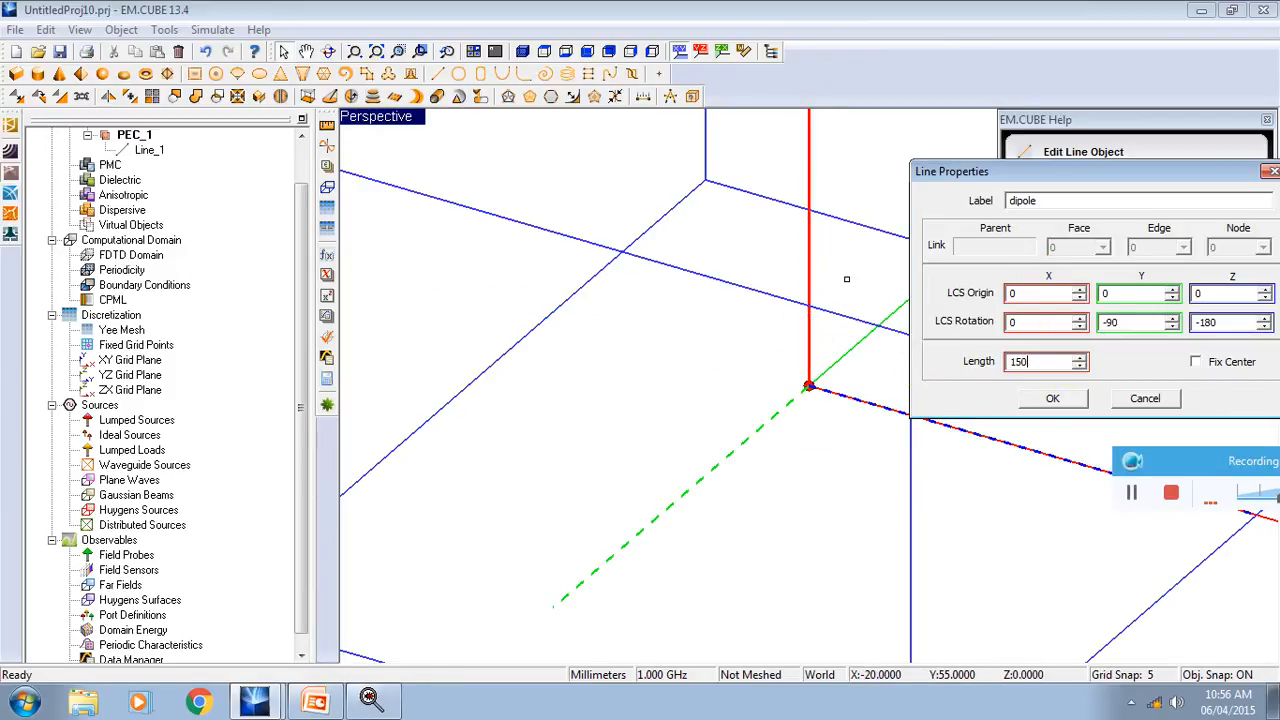
pyautogui.click(1060, 399)
pyautogui.scroll(-3, 753, 440)
pyautogui.scroll(1, 842, 140)
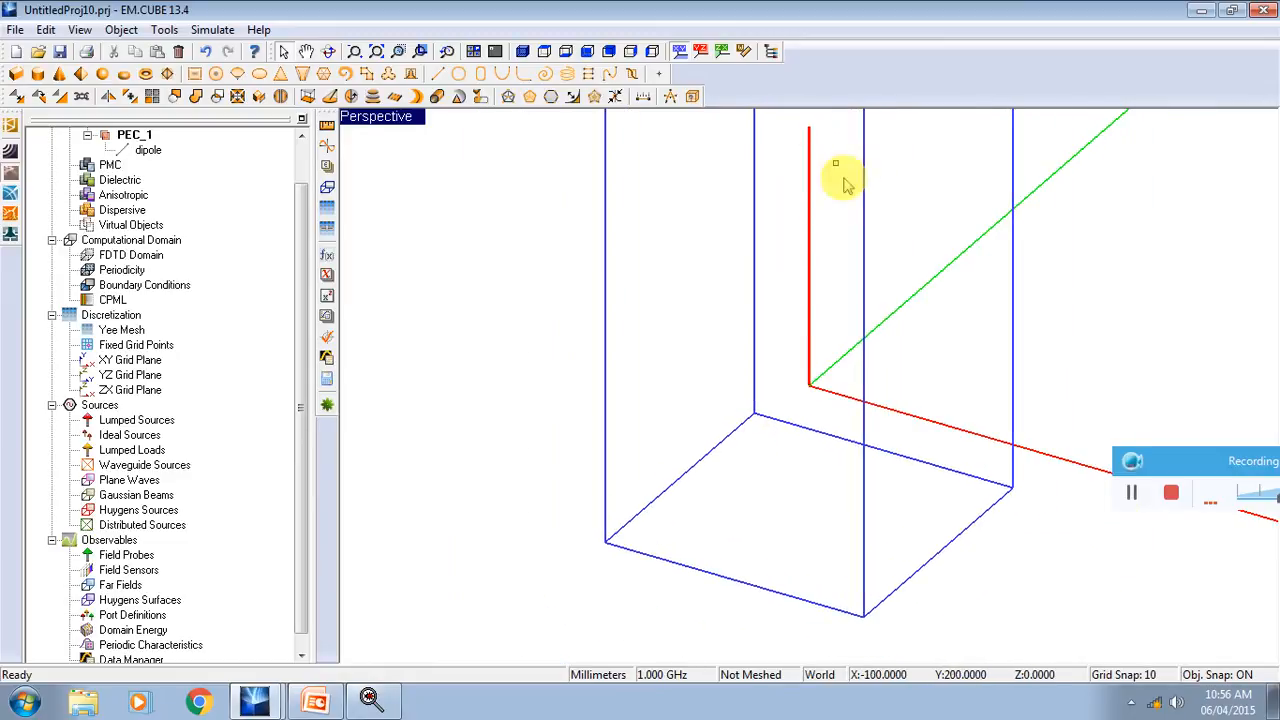
pyautogui.scroll(-5, 801, 428)
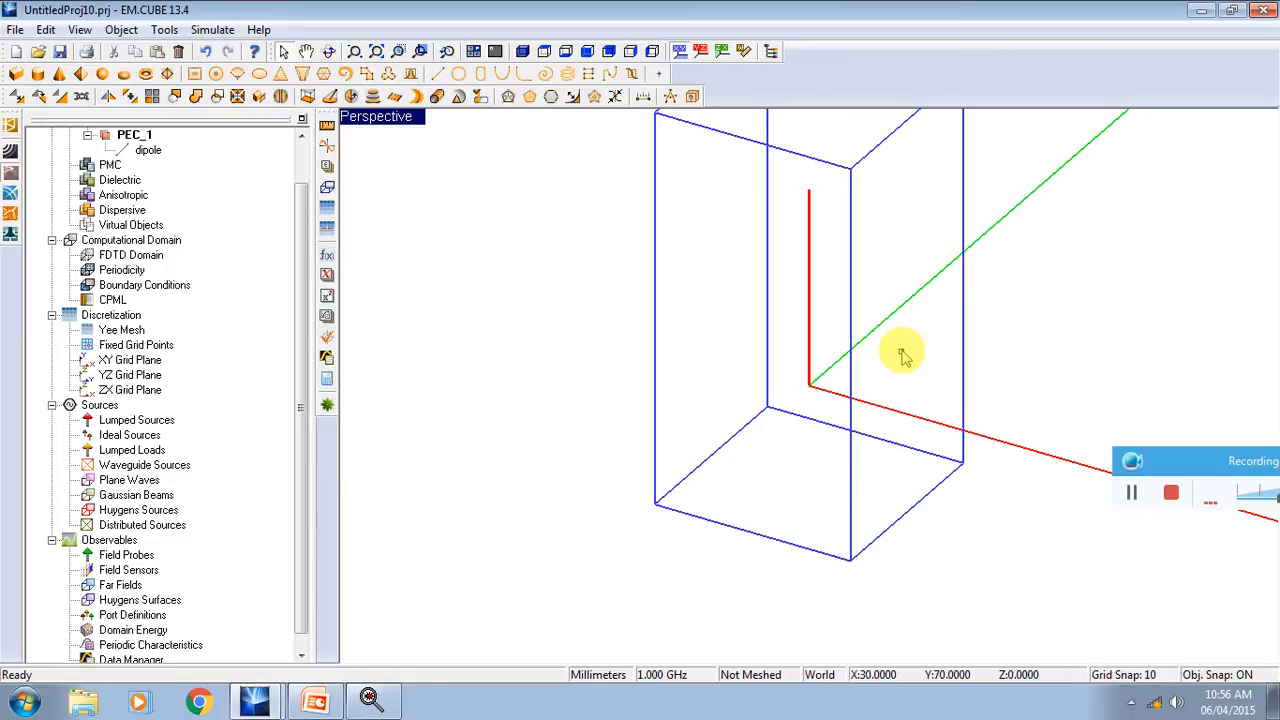
# Step: Inspect the domain type and offsets of the computational domain without changing them
pyautogui.click(329, 189)
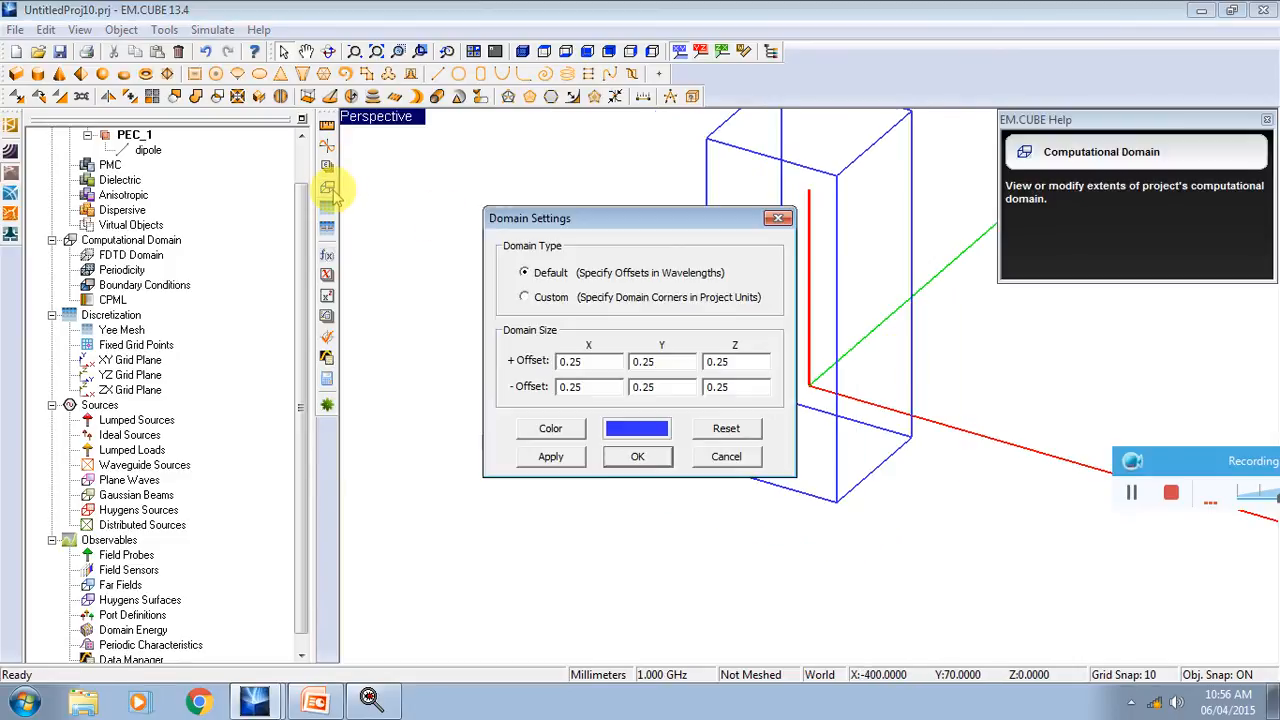
pyautogui.click(779, 219)
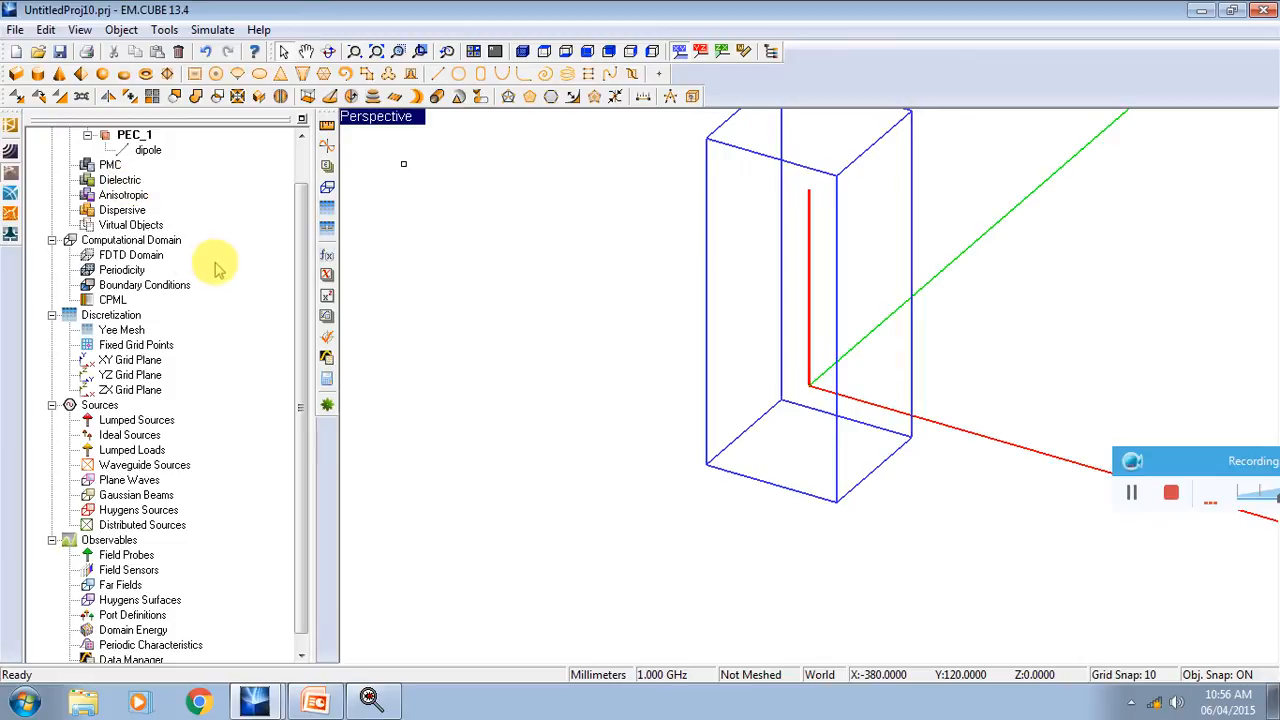
# Step: Collapse the PEC, Computational Domain and Discretization branches of the navigation tree
pyautogui.scroll(1, 214, 265)
pyautogui.scroll(1, 300, 215)
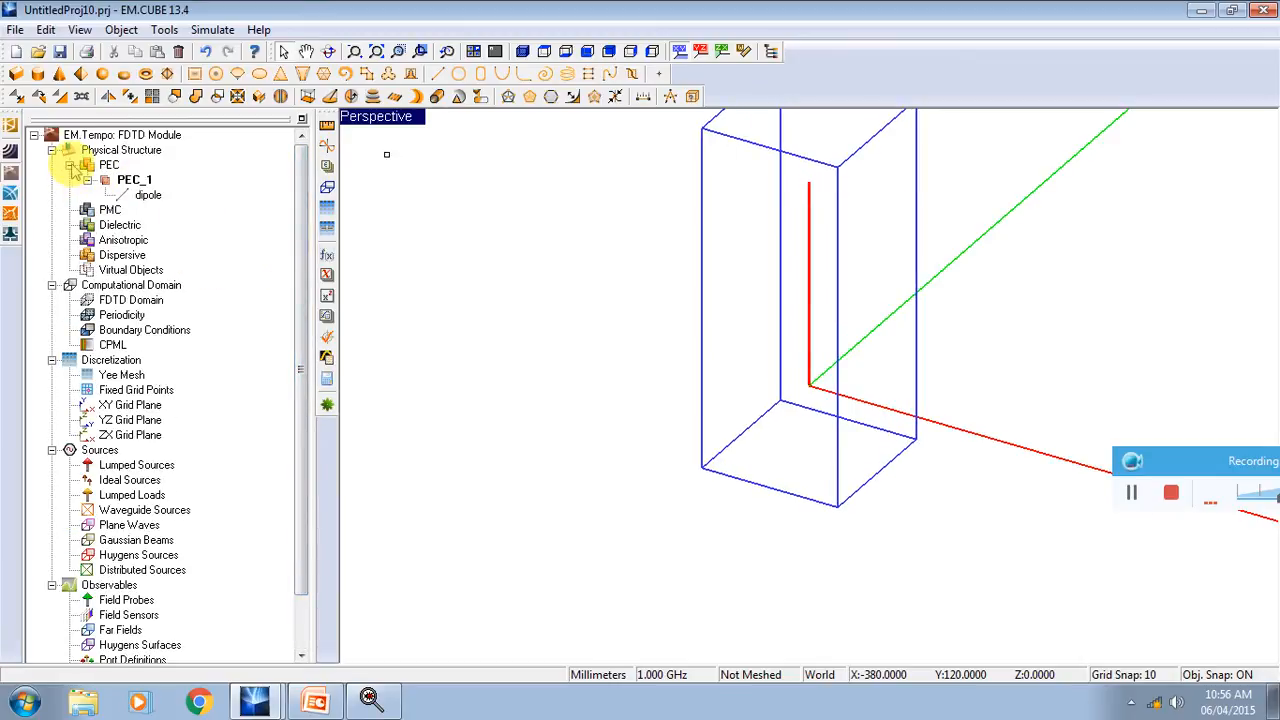
pyautogui.click(69, 164)
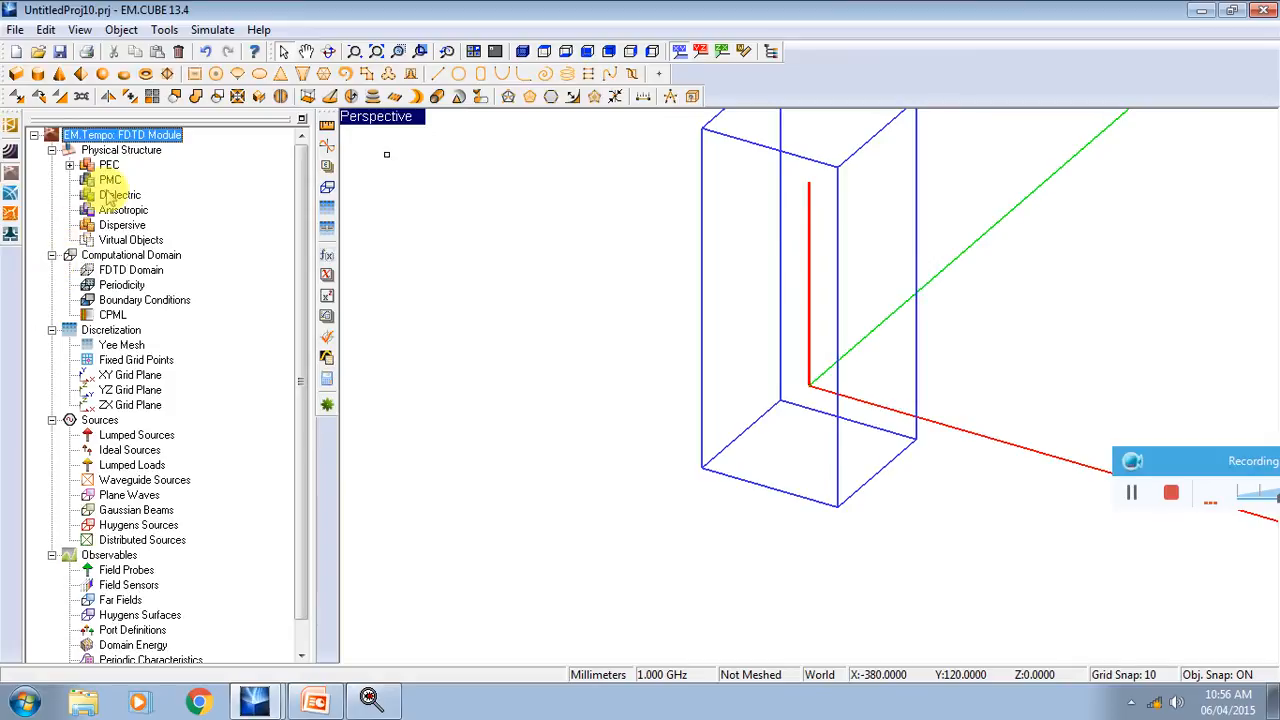
pyautogui.click(69, 164)
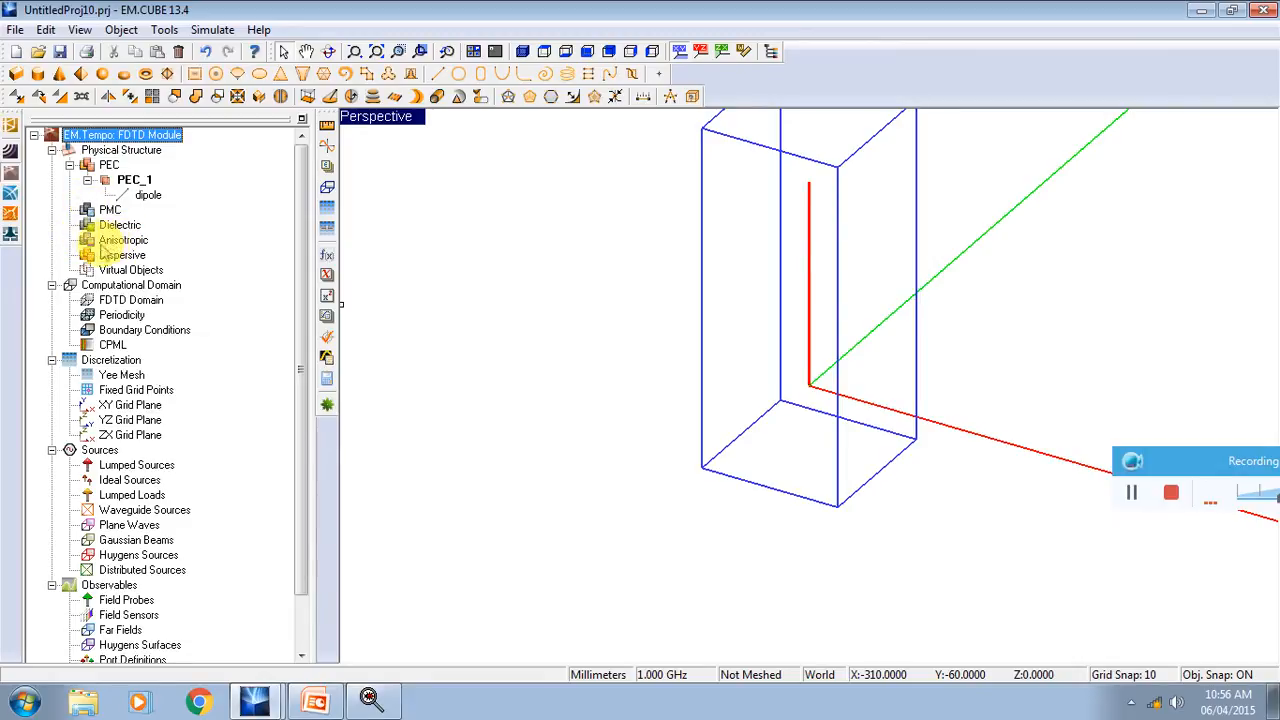
pyautogui.click(69, 165)
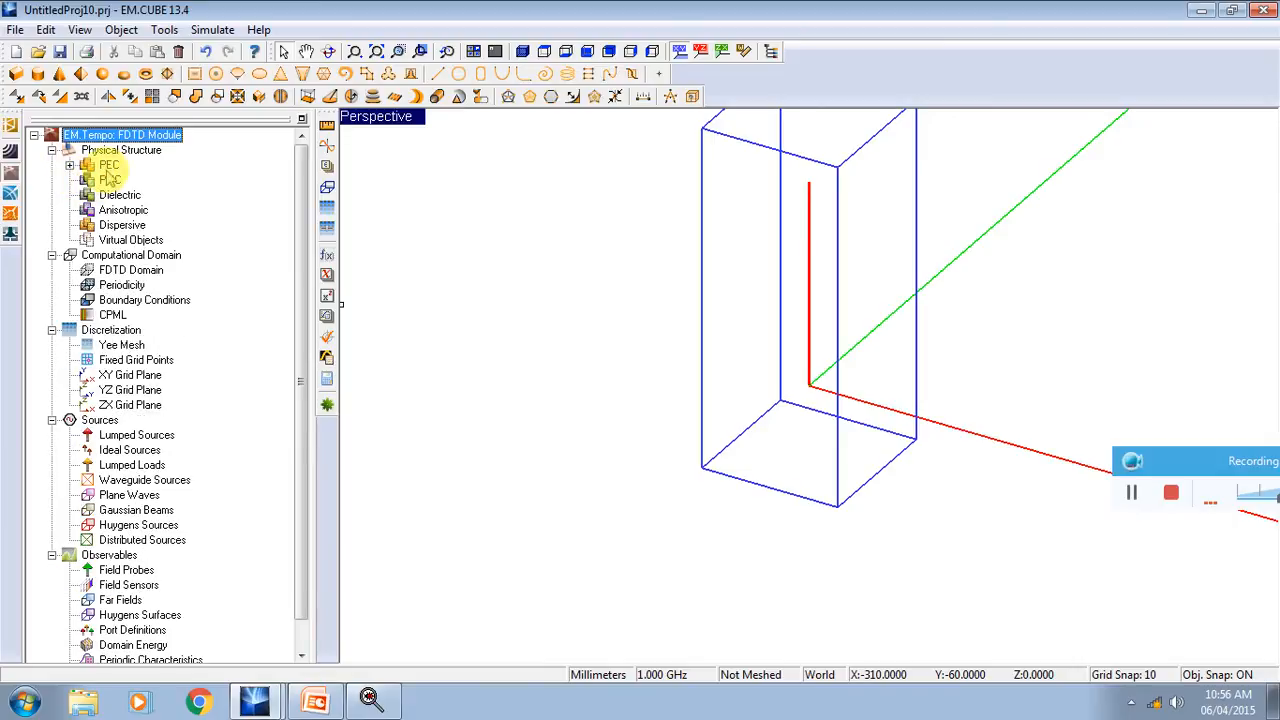
pyautogui.click(52, 256)
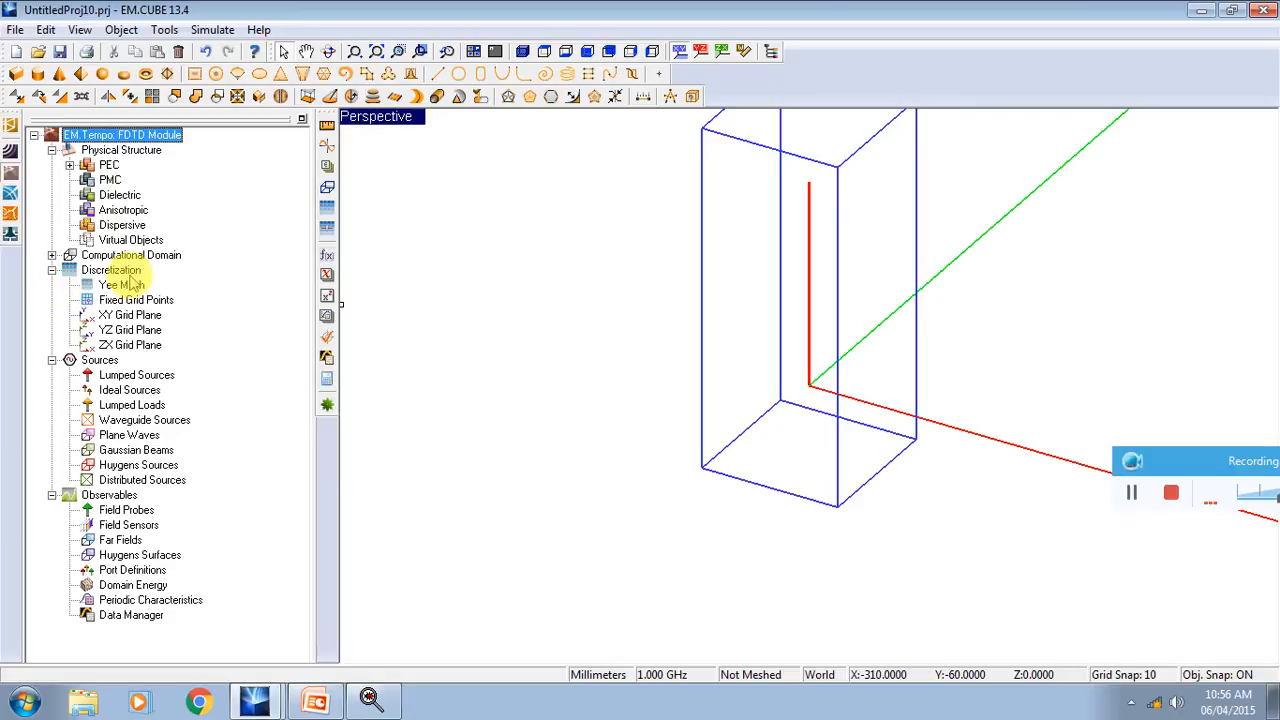
pyautogui.click(52, 270)
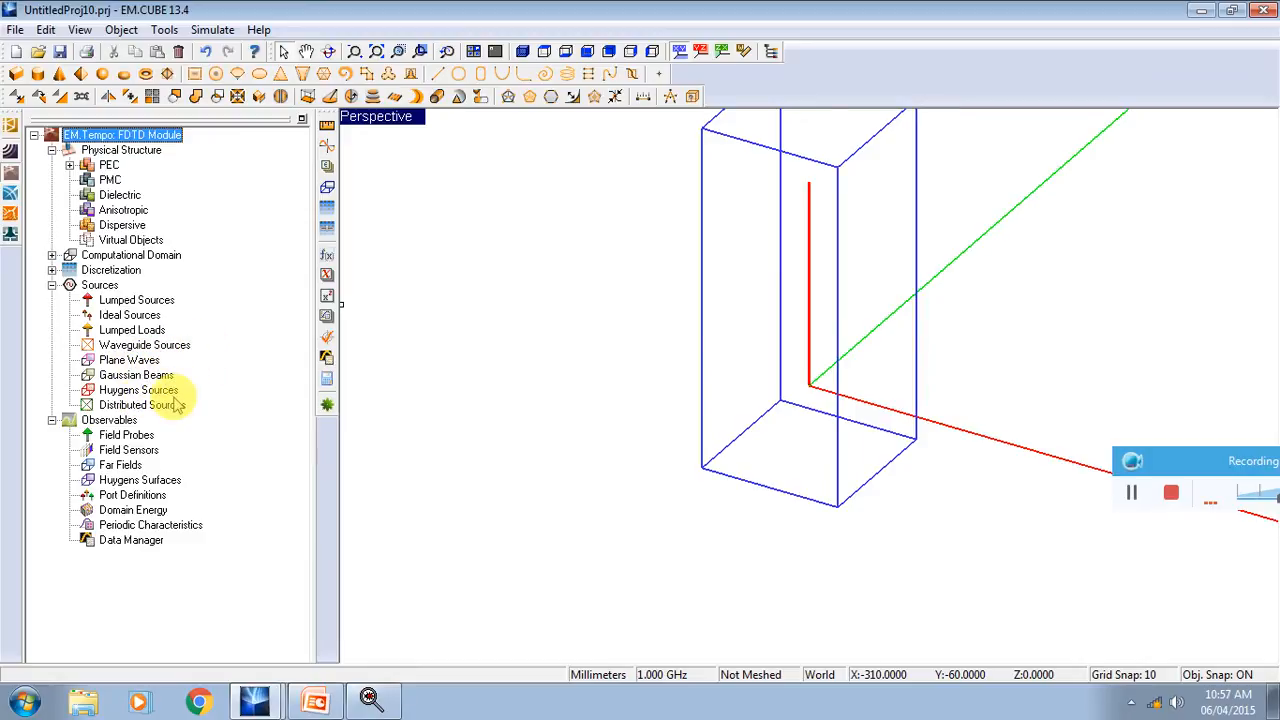
# Step: Add a lumped source LS_1 on the dipole in the +Z direction, with 75 mm offset, 1 V amplitude and 50 ohm resistance
pyautogui.rightClick(140, 301)
pyautogui.click(225, 310)
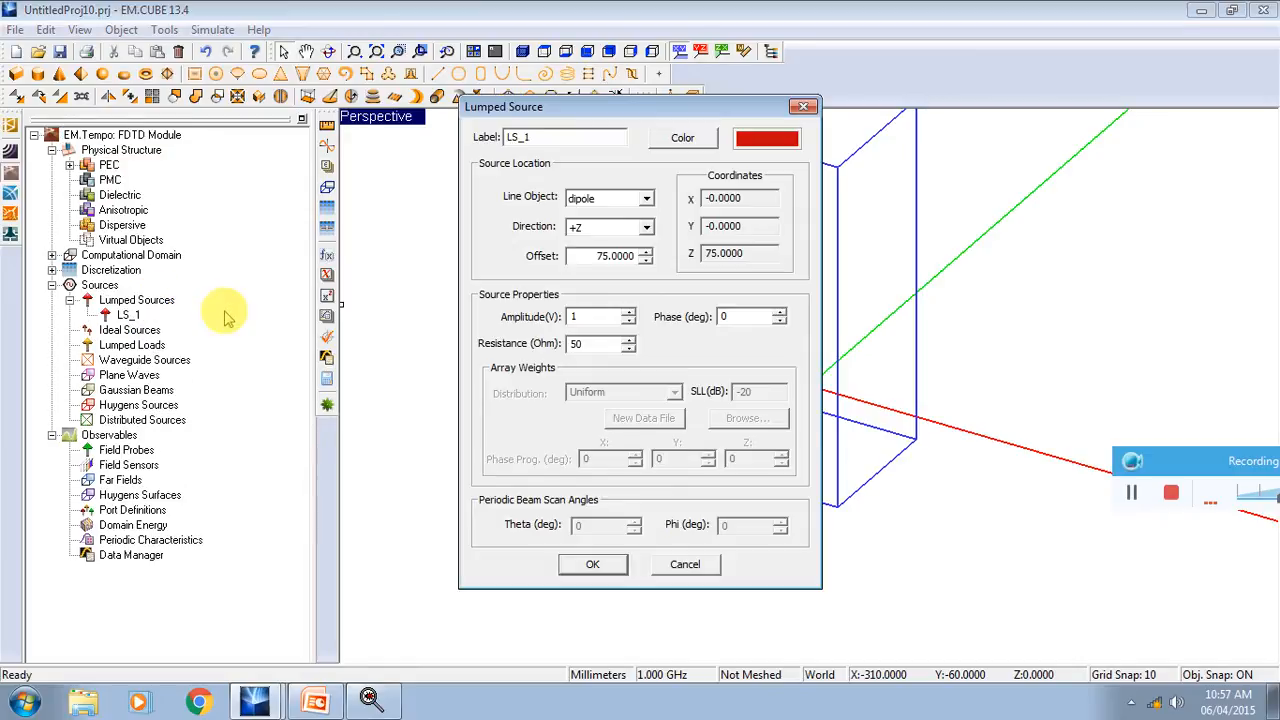
pyautogui.moveTo(537, 109); pyautogui.dragTo(317, 158)
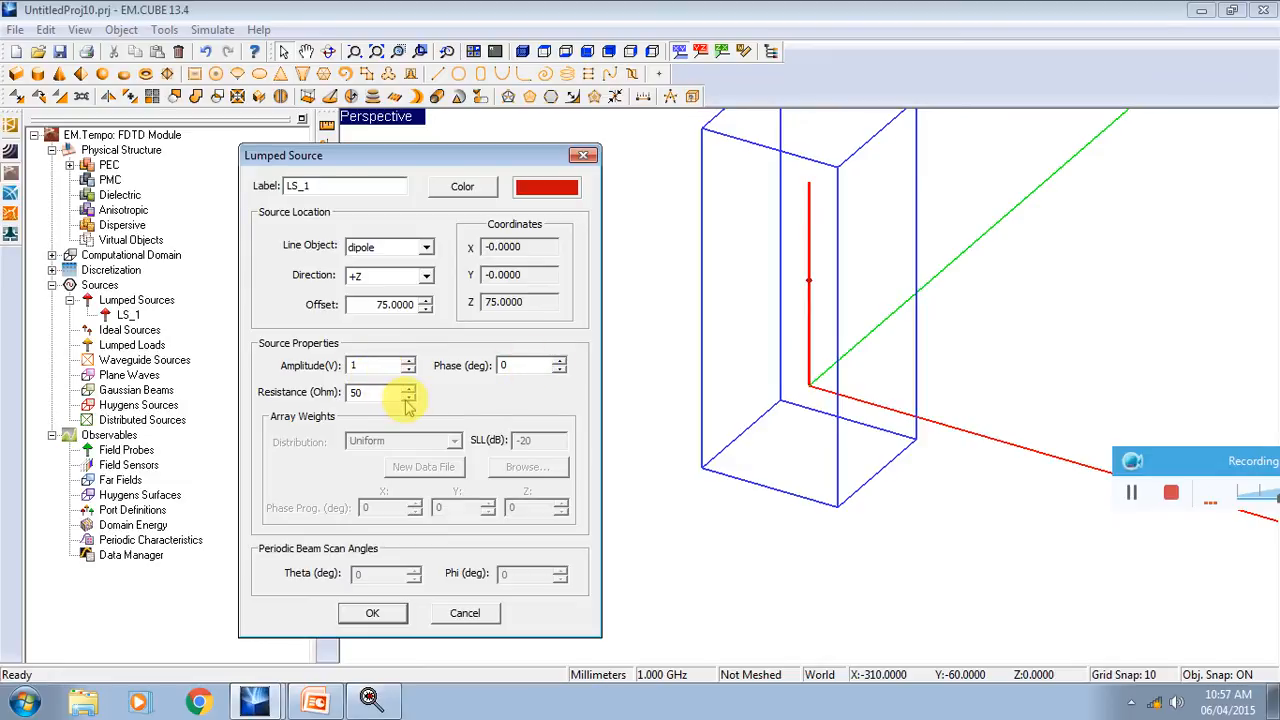
pyautogui.click(390, 613)
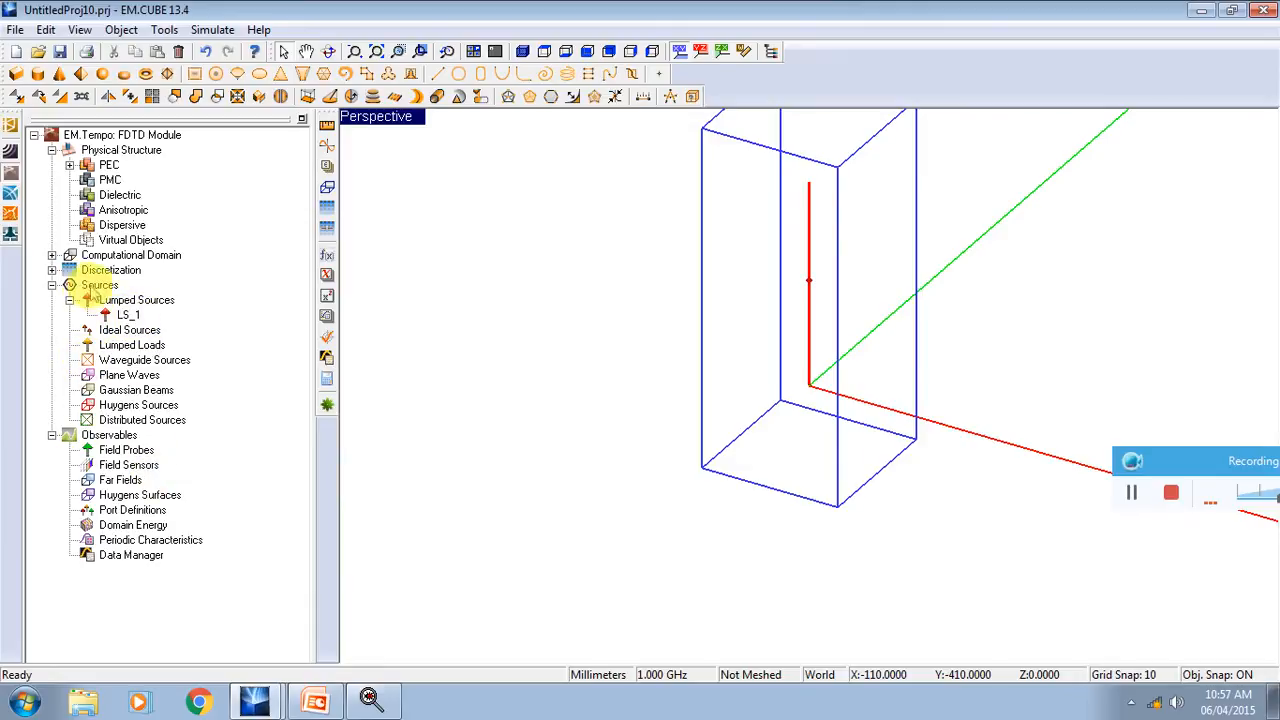
# Step: Add a far-field radiation pattern observable FF_1 at 1 GHz with the default radiation box and a 5-degree angle increment
pyautogui.click(52, 285)
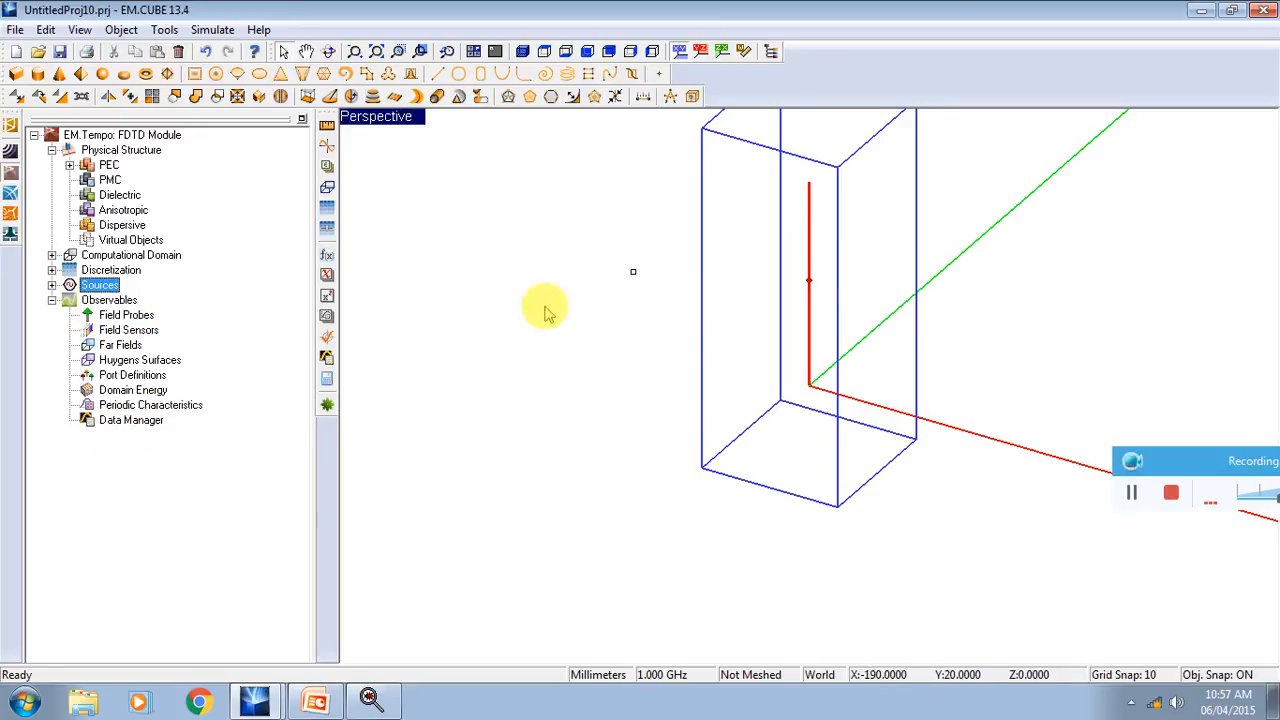
pyautogui.click(122, 345)
pyautogui.rightClick(122, 345)
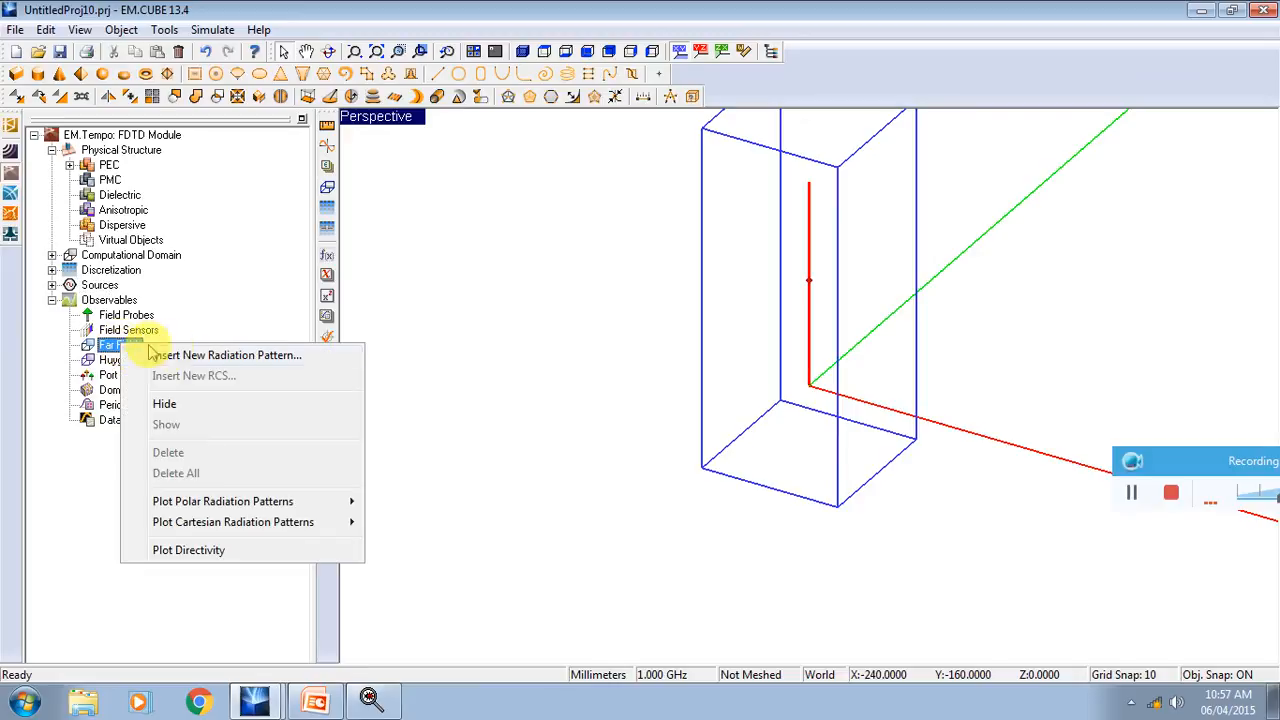
pyautogui.click(198, 358)
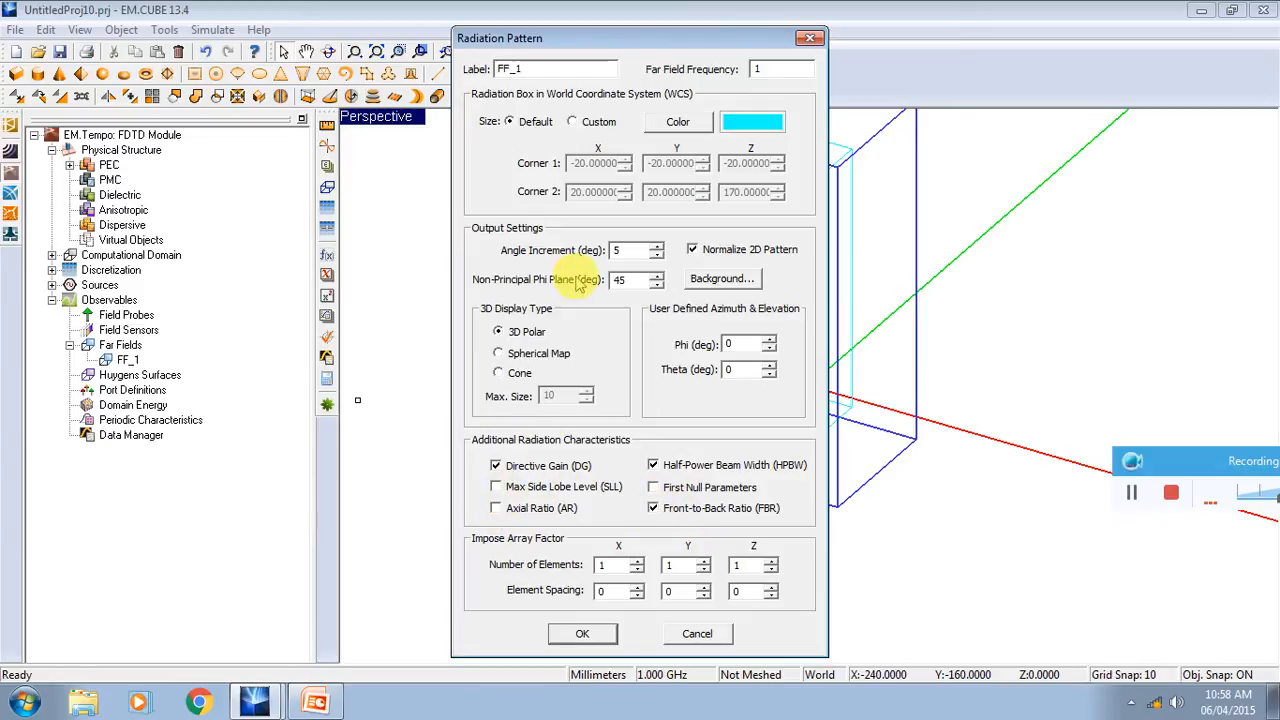
pyautogui.click(580, 634)
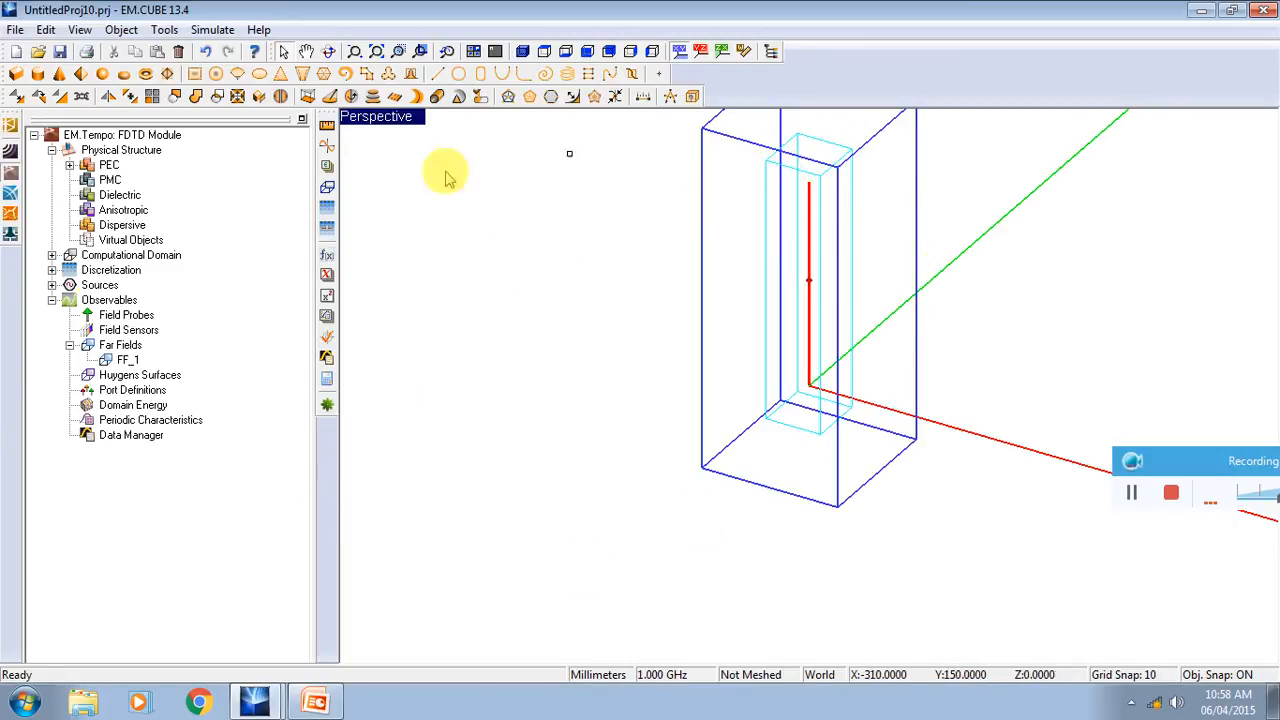
# Step: Add a field sensor plane at coordinates 0, 0, 0 with its direction set to Y, using the frequency domain
pyautogui.rightClick(133, 333)
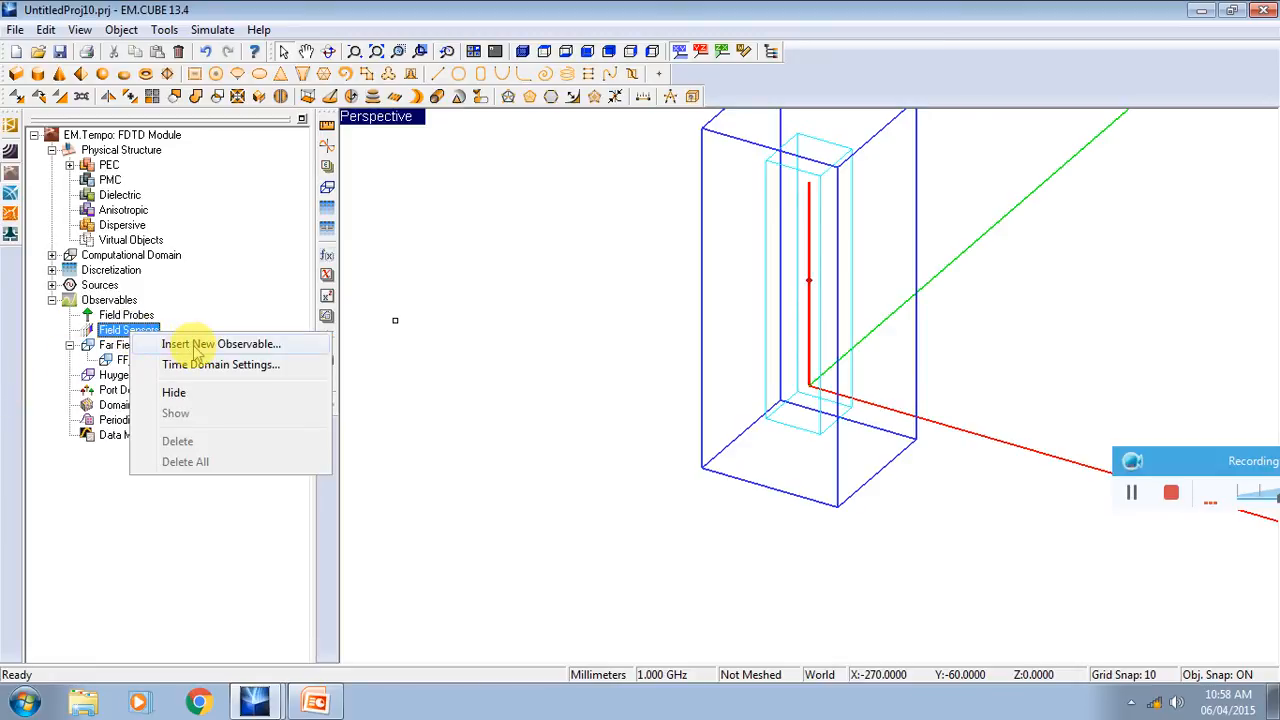
pyautogui.click(197, 344)
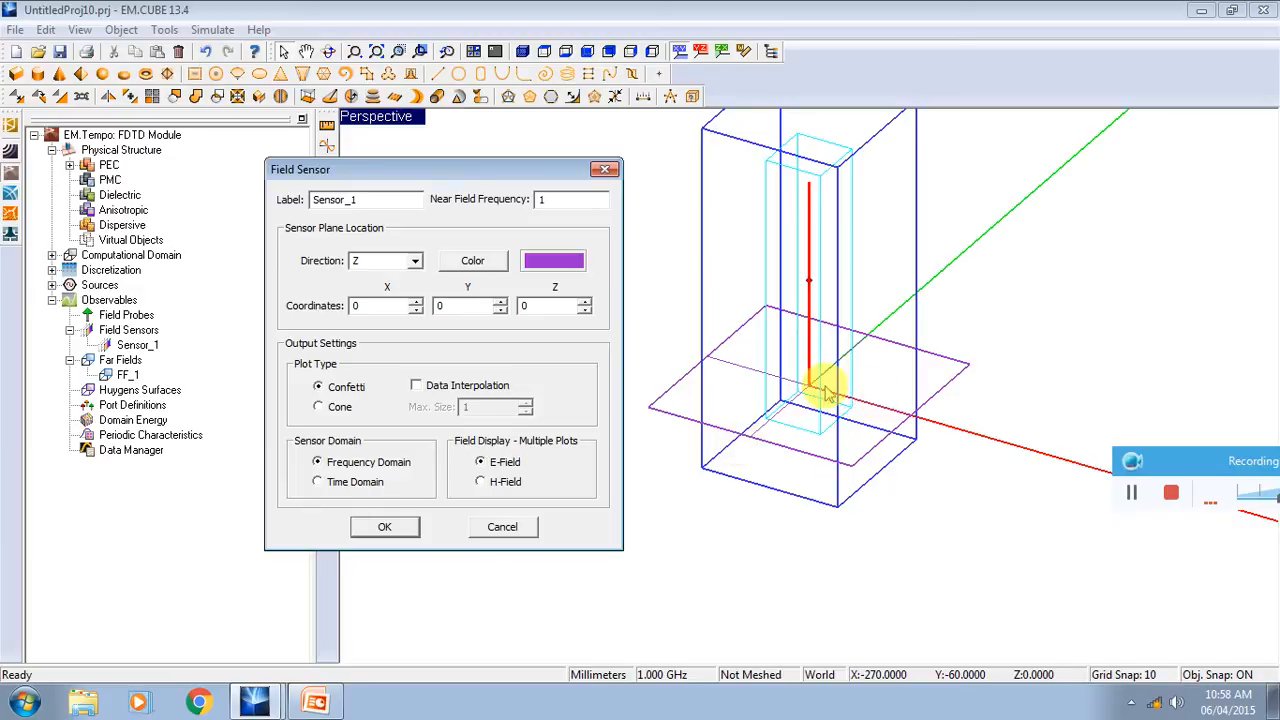
pyautogui.click(414, 261)
pyautogui.click(372, 288)
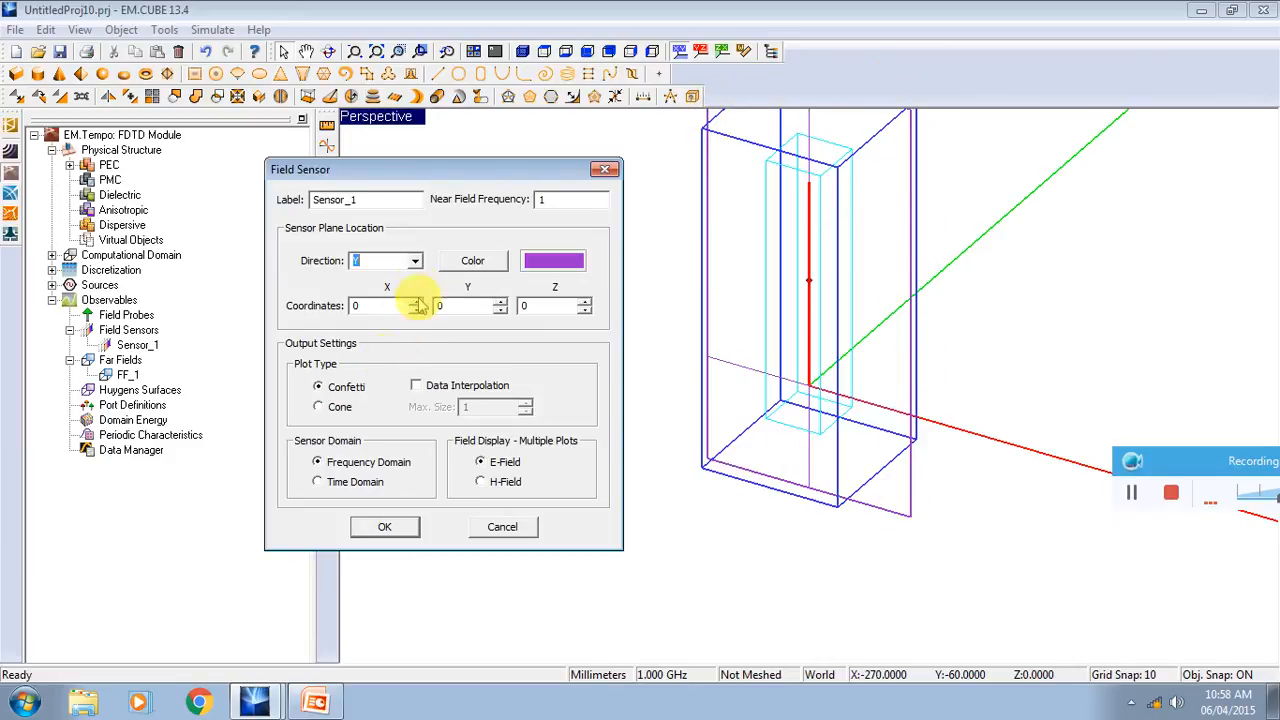
pyautogui.click(386, 528)
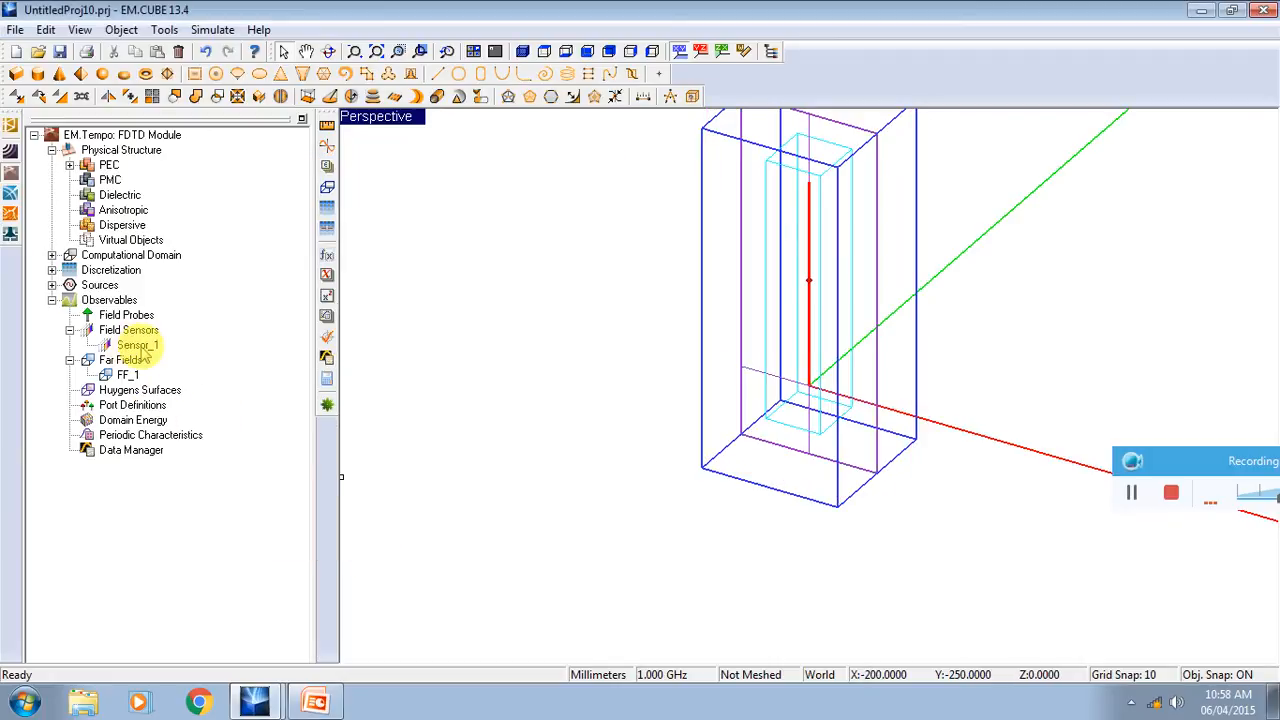
# Step: Insert a port definition that assigns PORT_1 to the lumped source LS_1 with 50 ohm impedance
pyautogui.rightClick(140, 405)
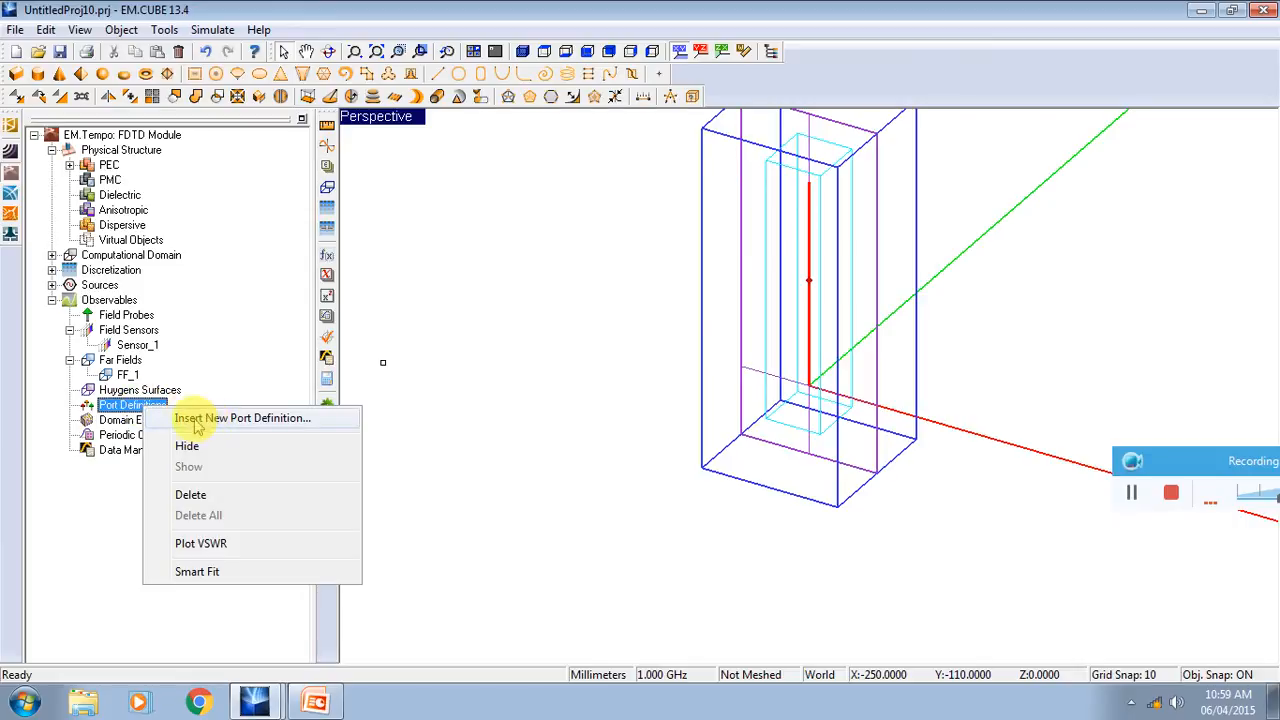
pyautogui.click(226, 420)
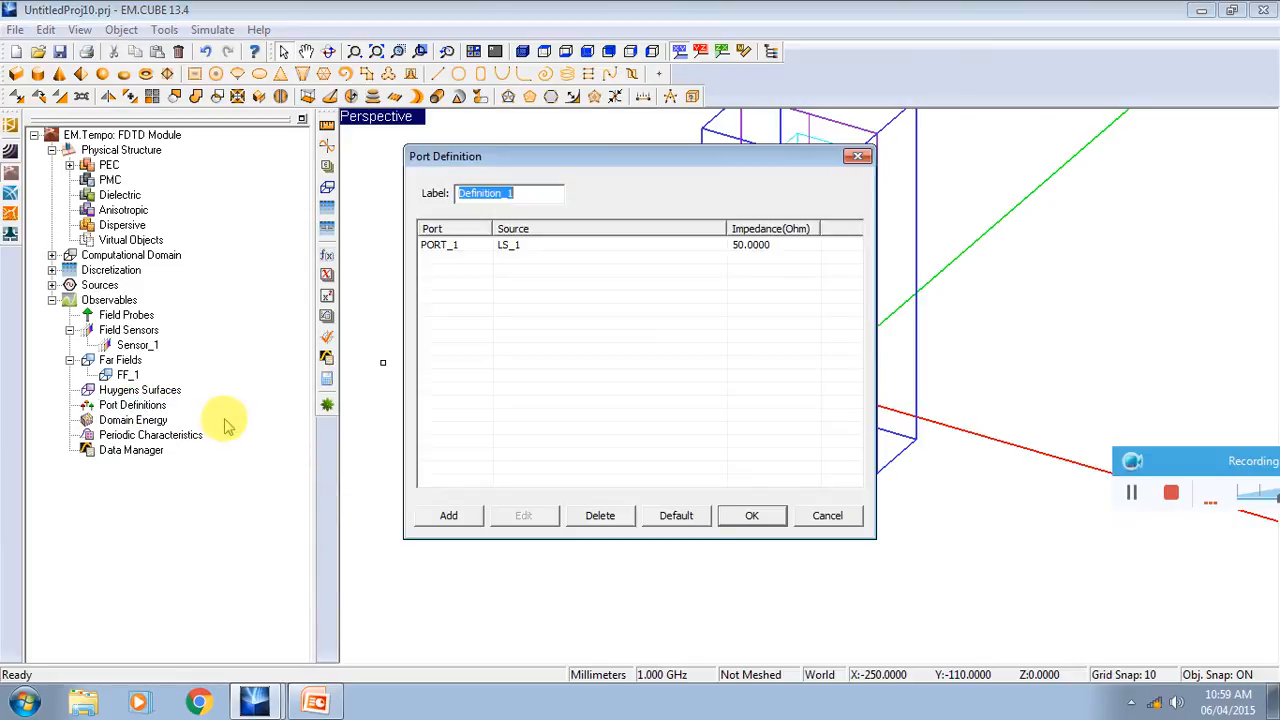
pyautogui.click(495, 250)
pyautogui.click(751, 515)
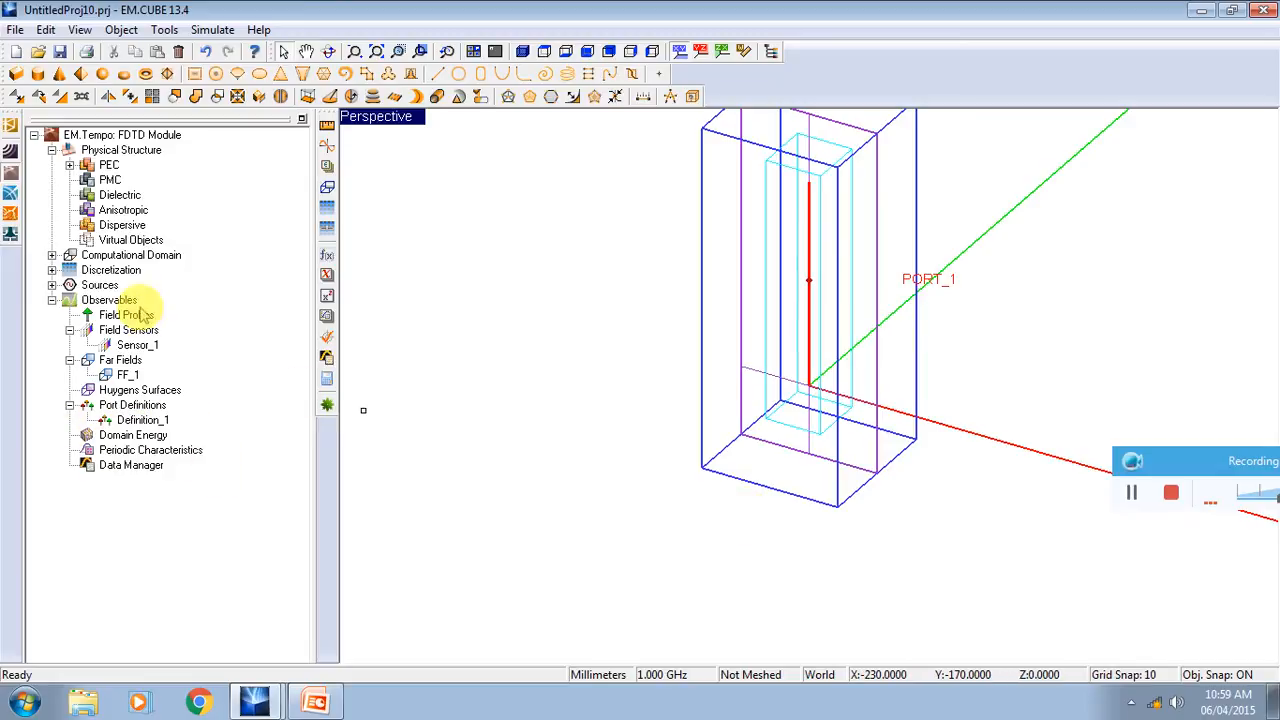
# Step: Collapse the Observables and Physical Structure branches of the navigation tree and centre the antenna model in the viewport
pyautogui.click(51, 301)
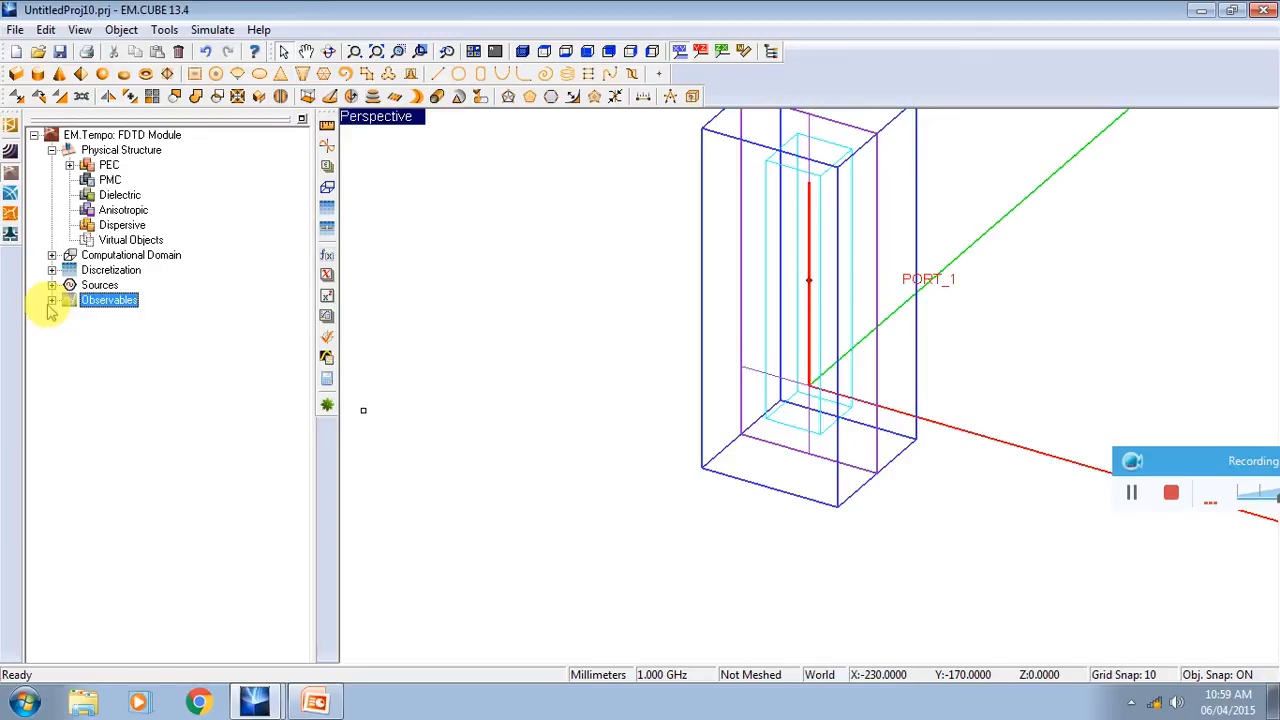
pyautogui.click(51, 150)
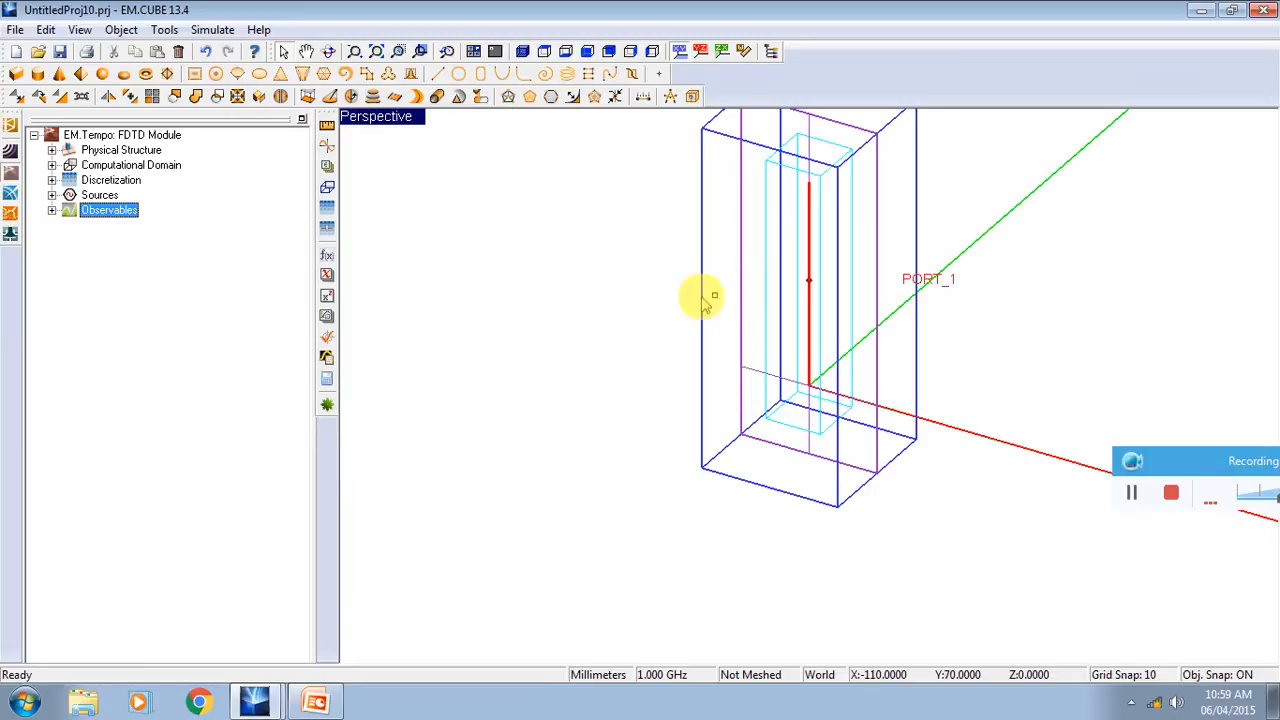
pyautogui.click(306, 52)
pyautogui.moveTo(745, 194); pyautogui.dragTo(612, 298)
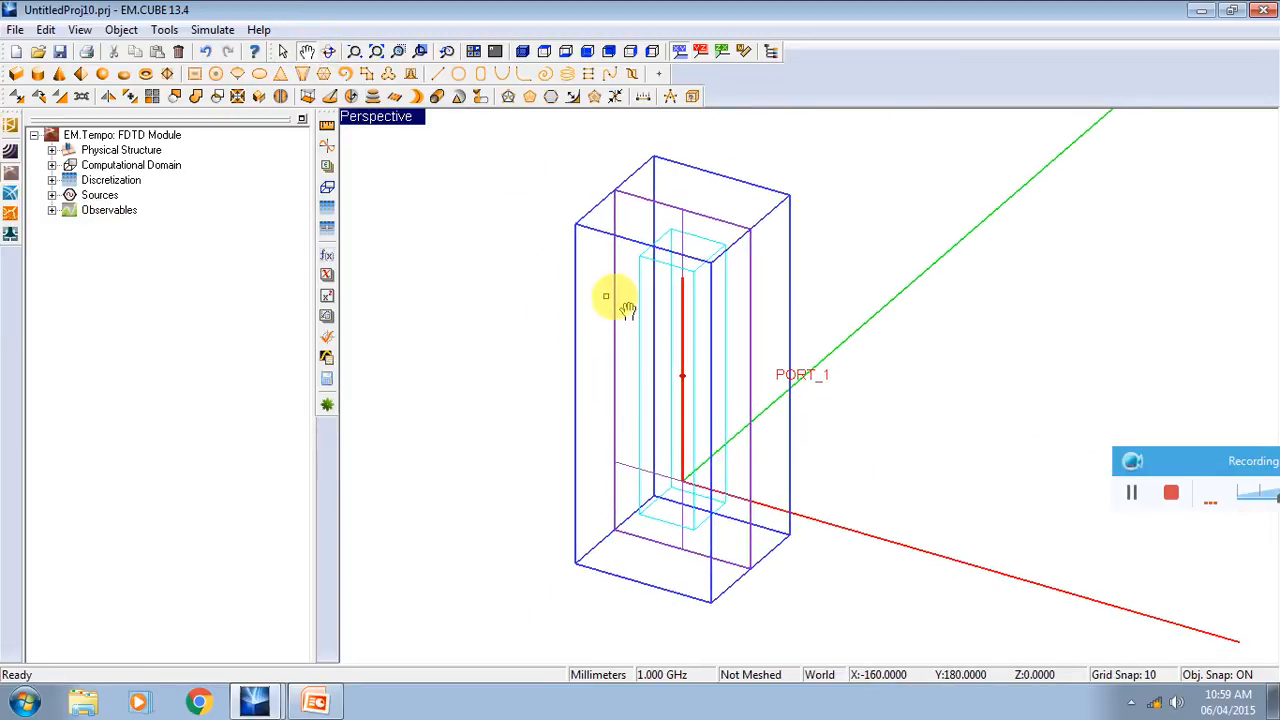
# Step: Set up the simulation run with the FDTD engine in Analysis mode and accept the default engine settings
pyautogui.click(328, 406)
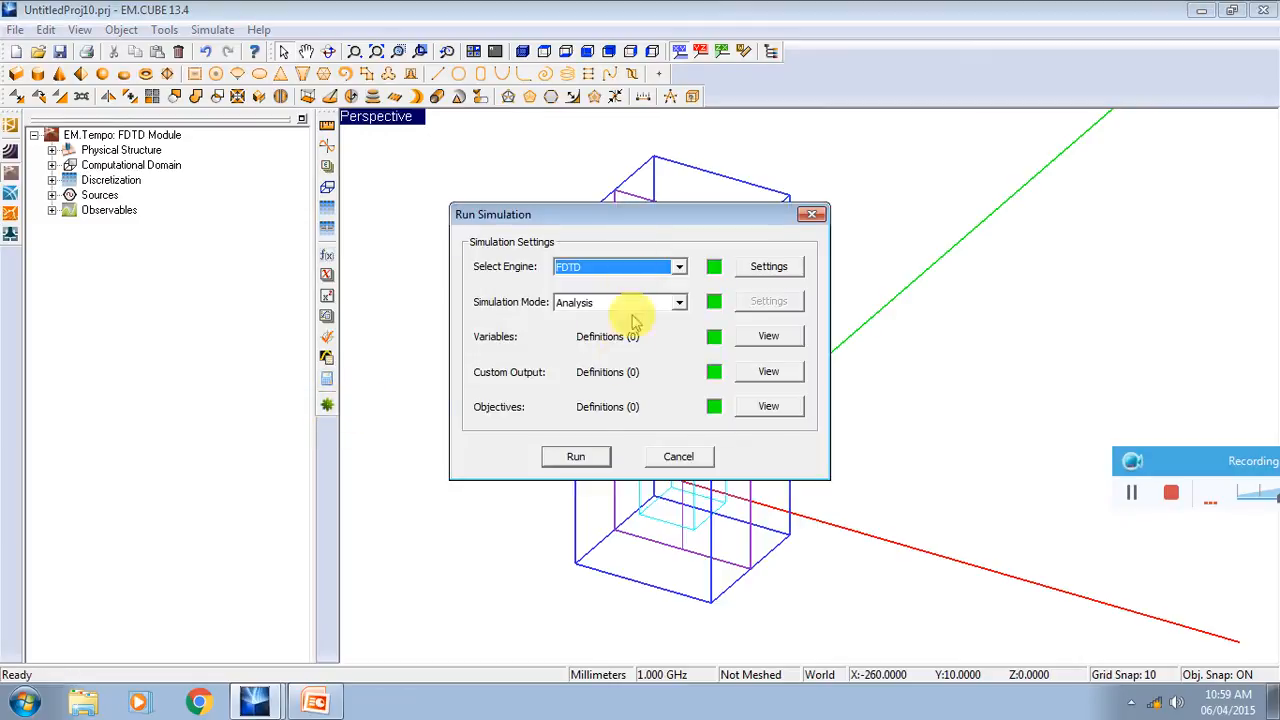
pyautogui.click(679, 267)
pyautogui.click(672, 284)
pyautogui.click(679, 303)
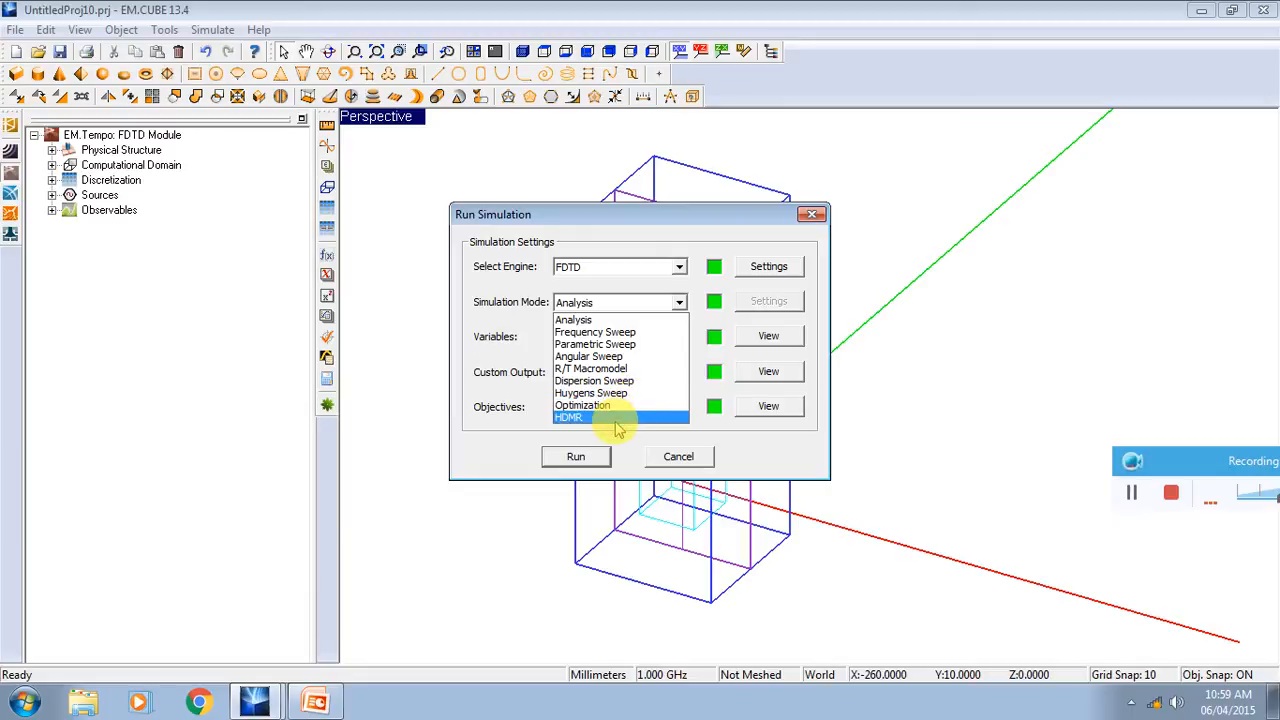
pyautogui.click(640, 306)
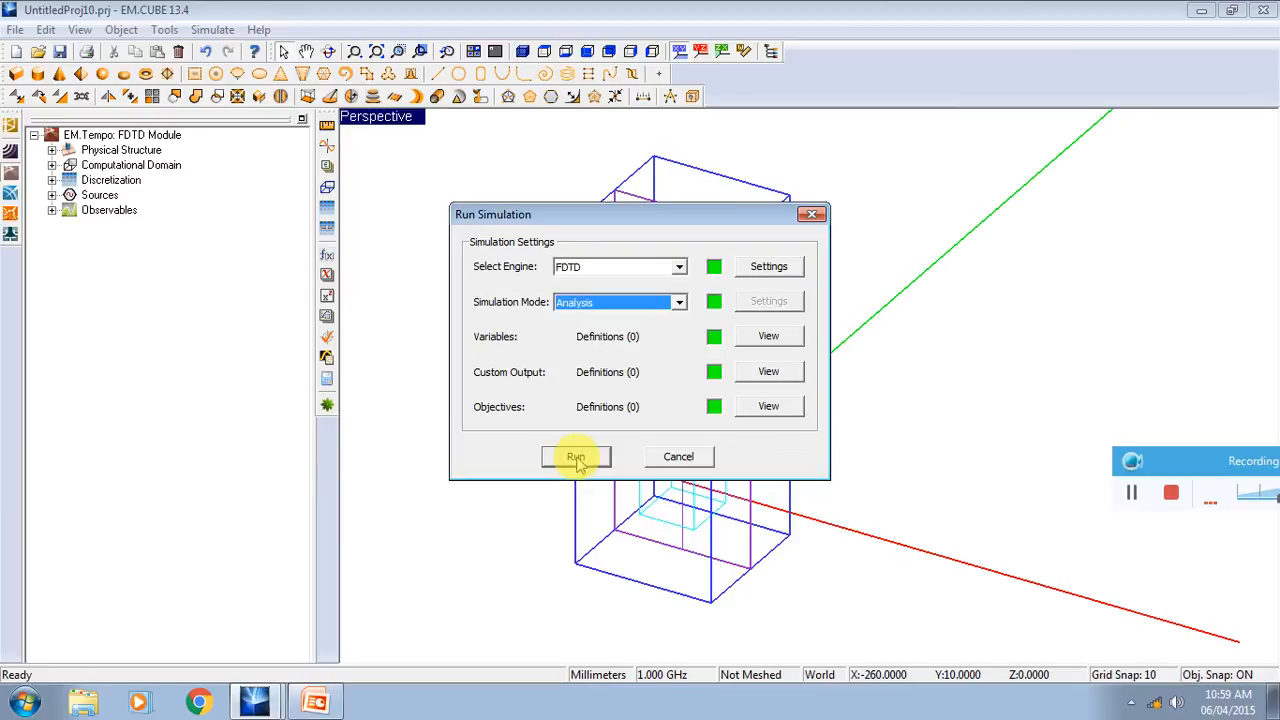
pyautogui.click(769, 268)
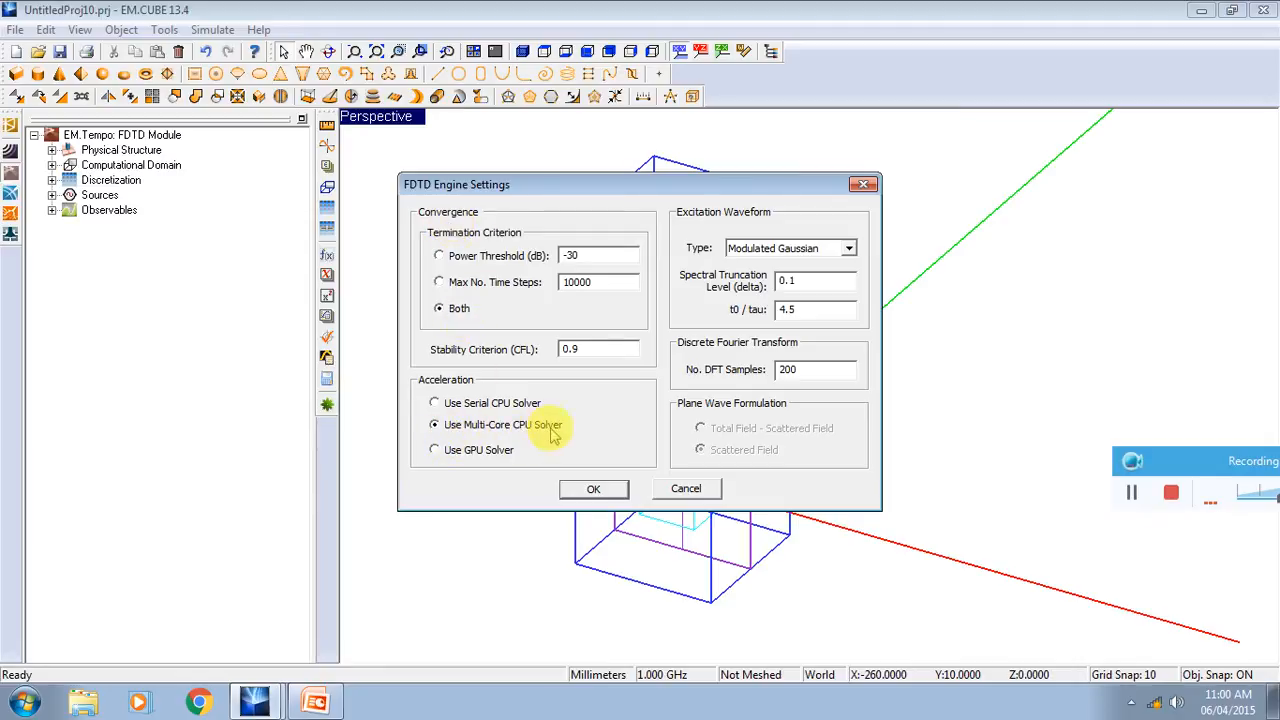
pyautogui.click(594, 489)
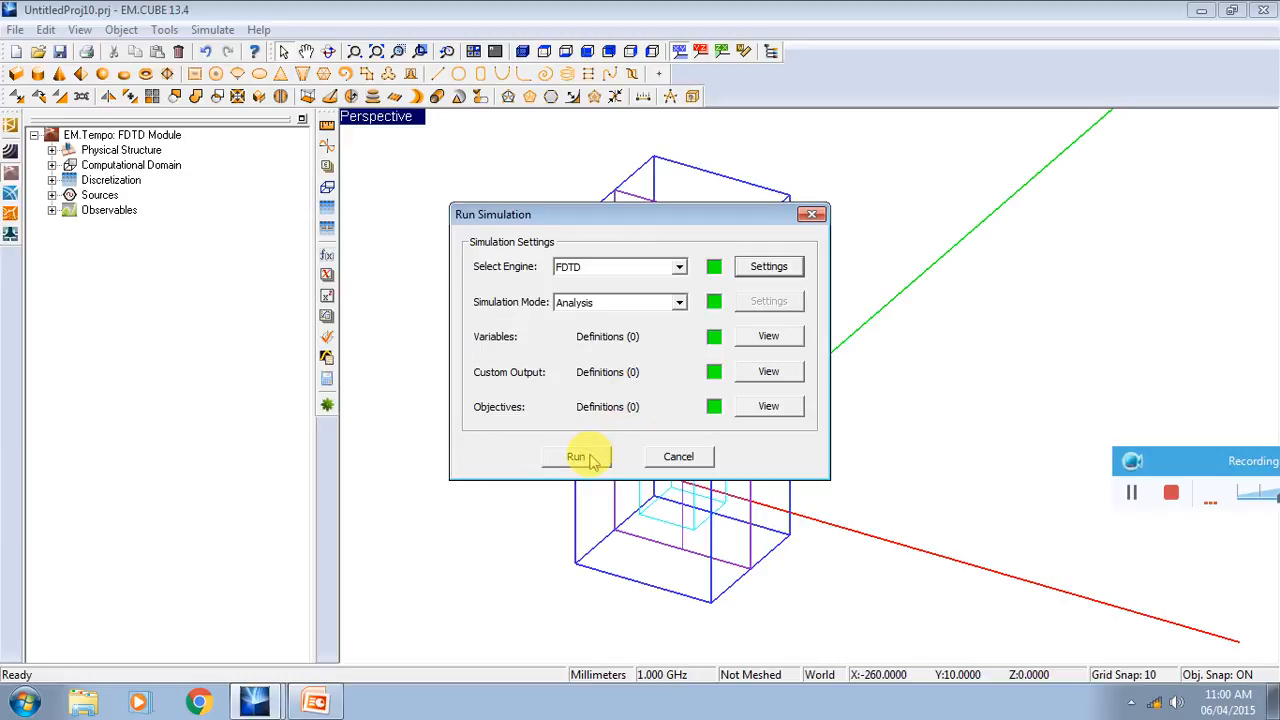
# Step: Run the FDTD analysis and close the simulation output window when it finishes
pyautogui.click(588, 458)
pyautogui.click(656, 392)
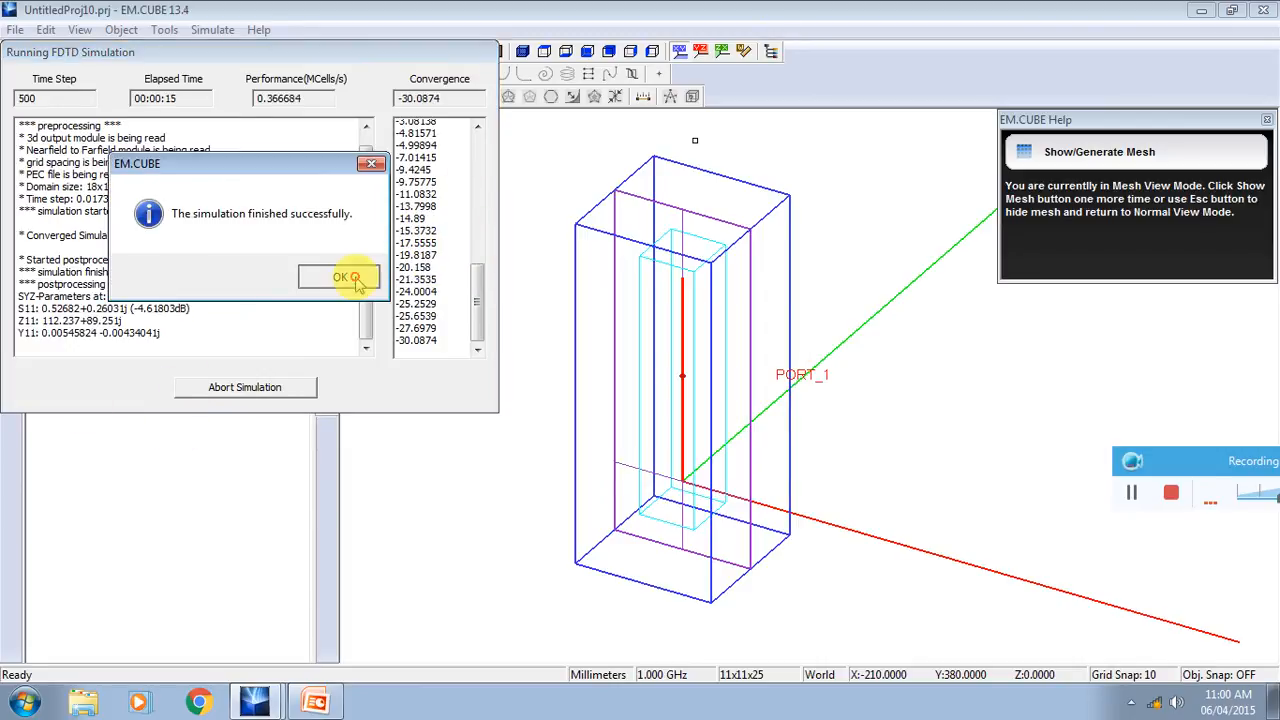
pyautogui.click(355, 280)
pyautogui.click(285, 336)
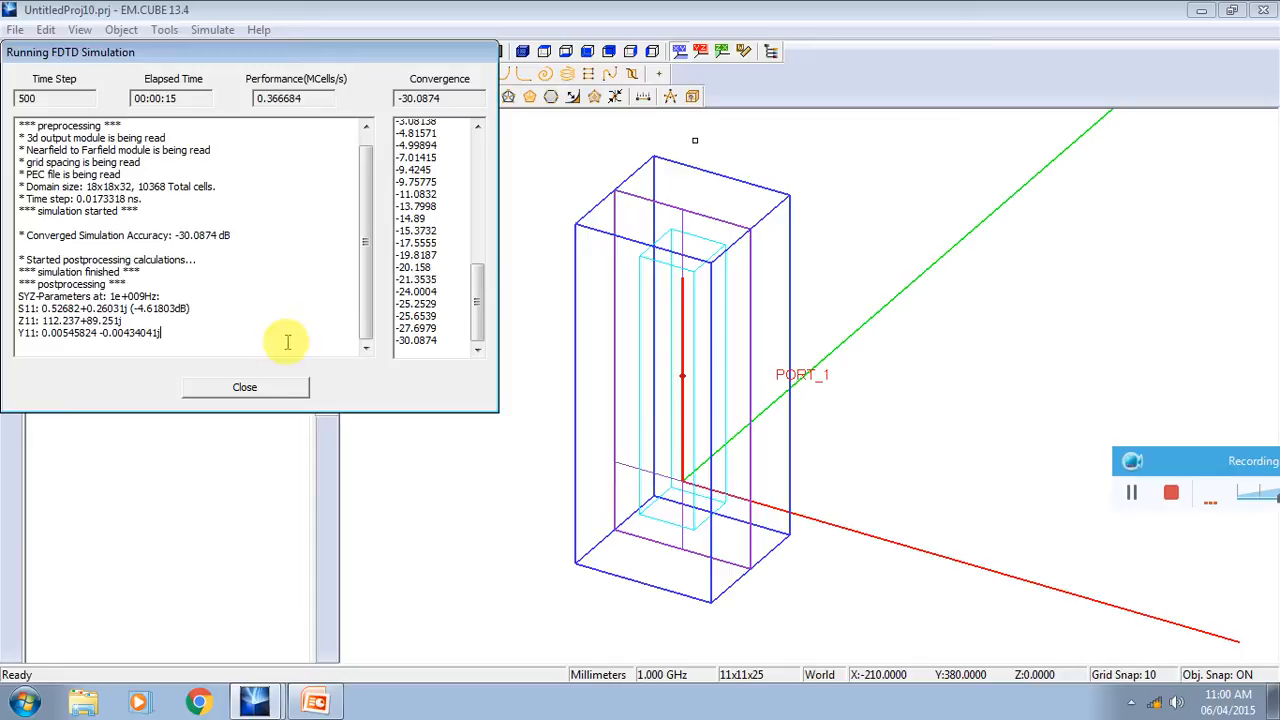
pyautogui.click(245, 388)
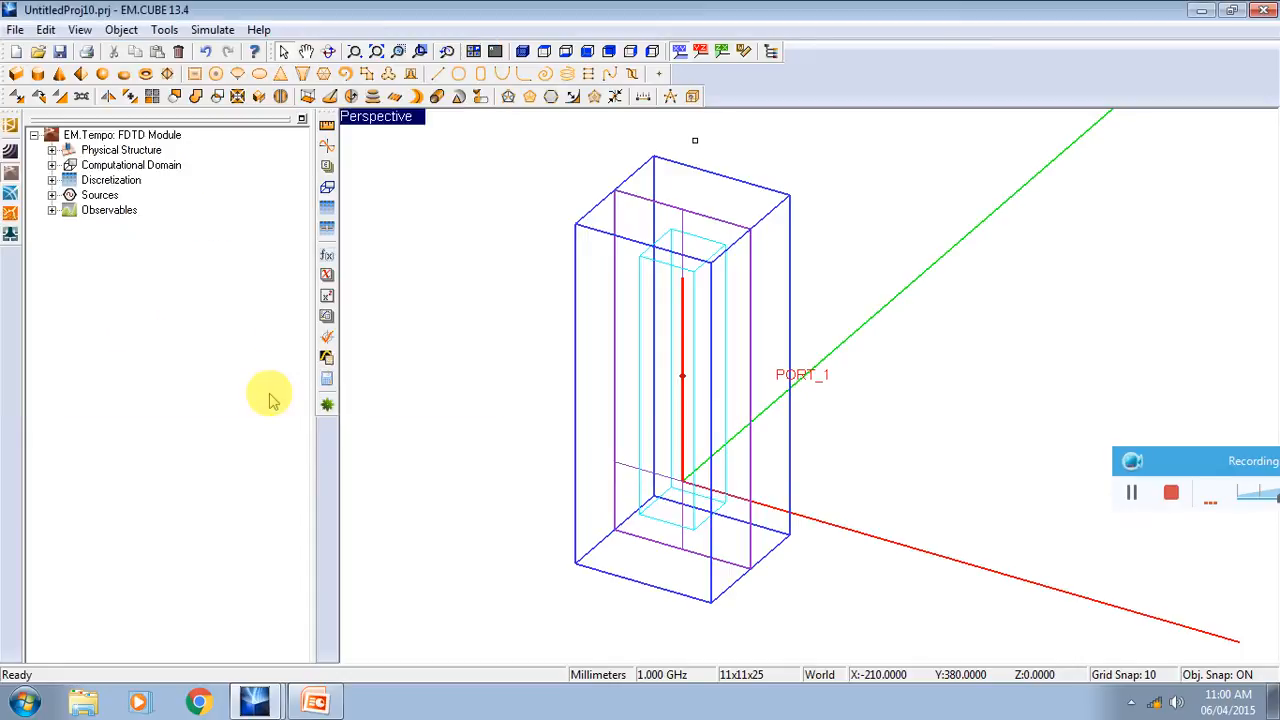
# Step: Display the 3D theta far-field pattern of FF_1, followed by its 3D total pattern
pyautogui.click(52, 211)
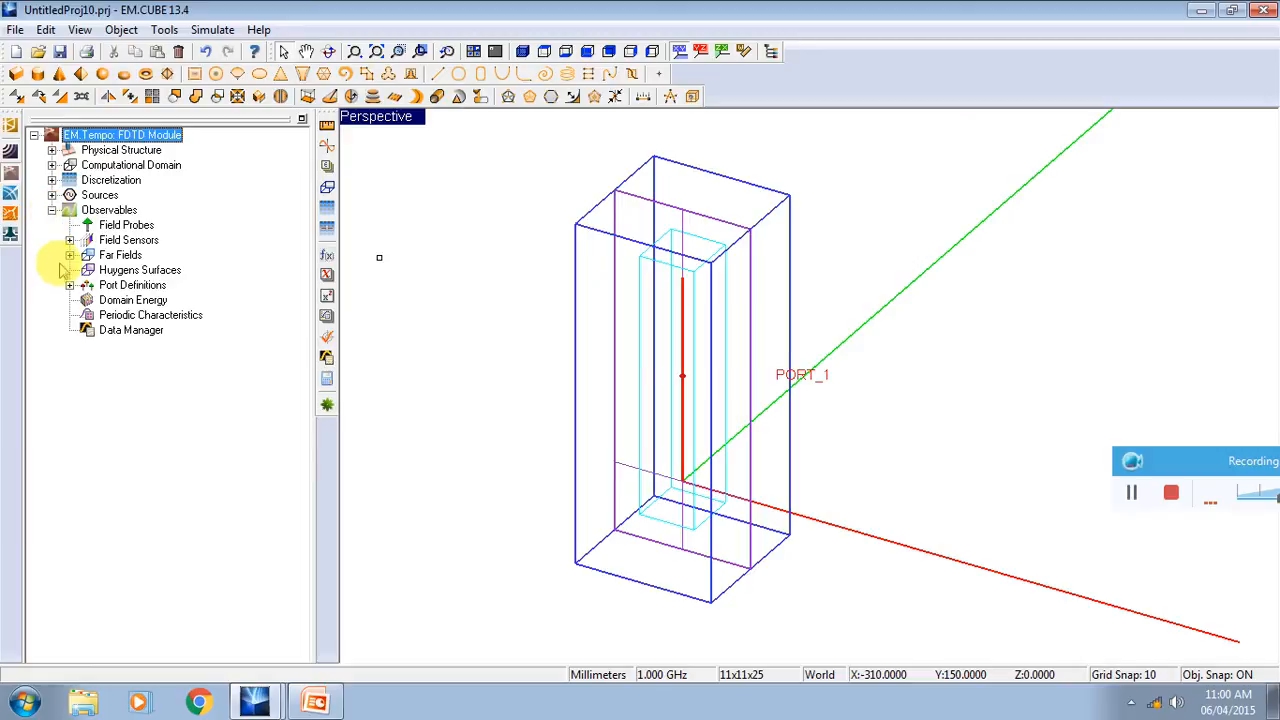
pyautogui.click(70, 256)
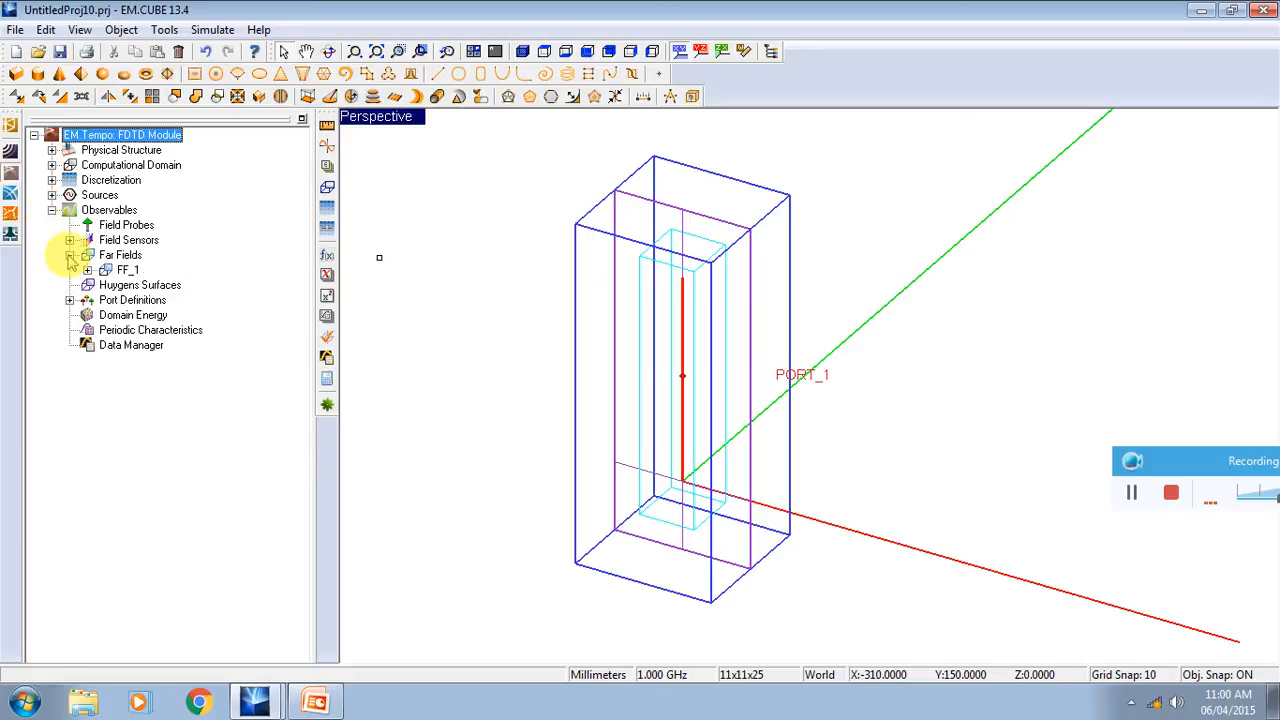
pyautogui.click(88, 270)
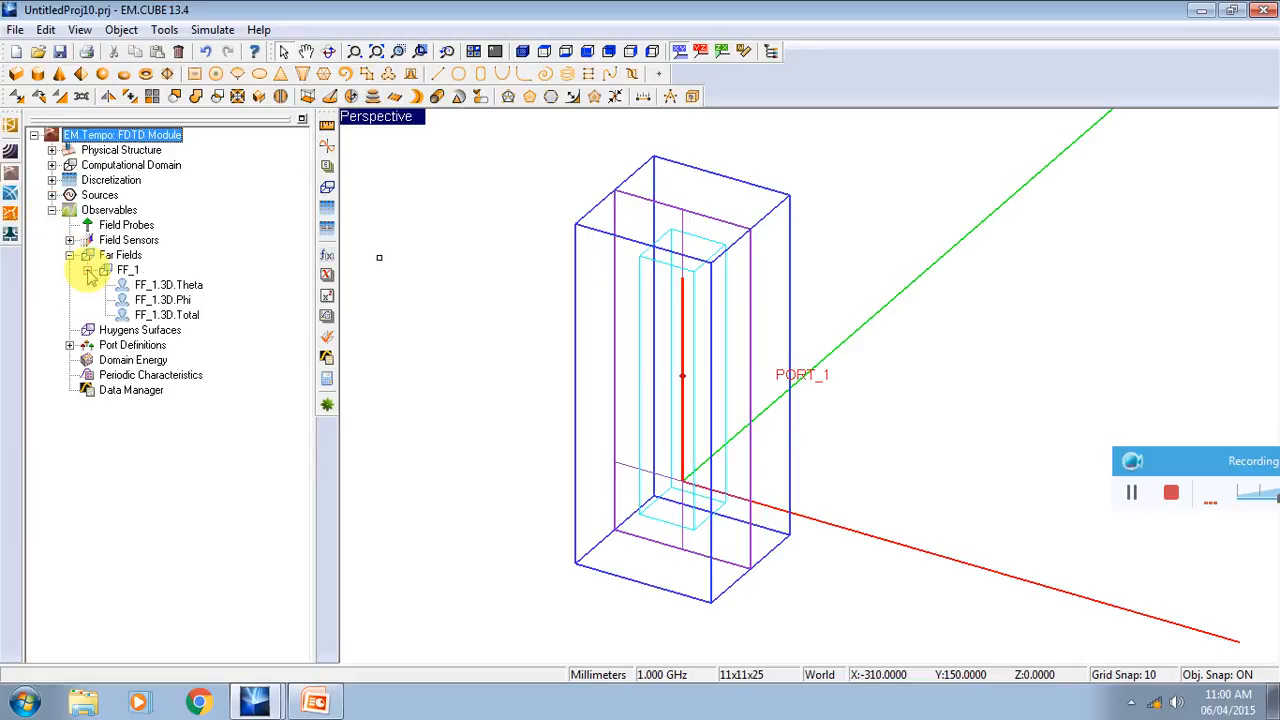
pyautogui.click(184, 286)
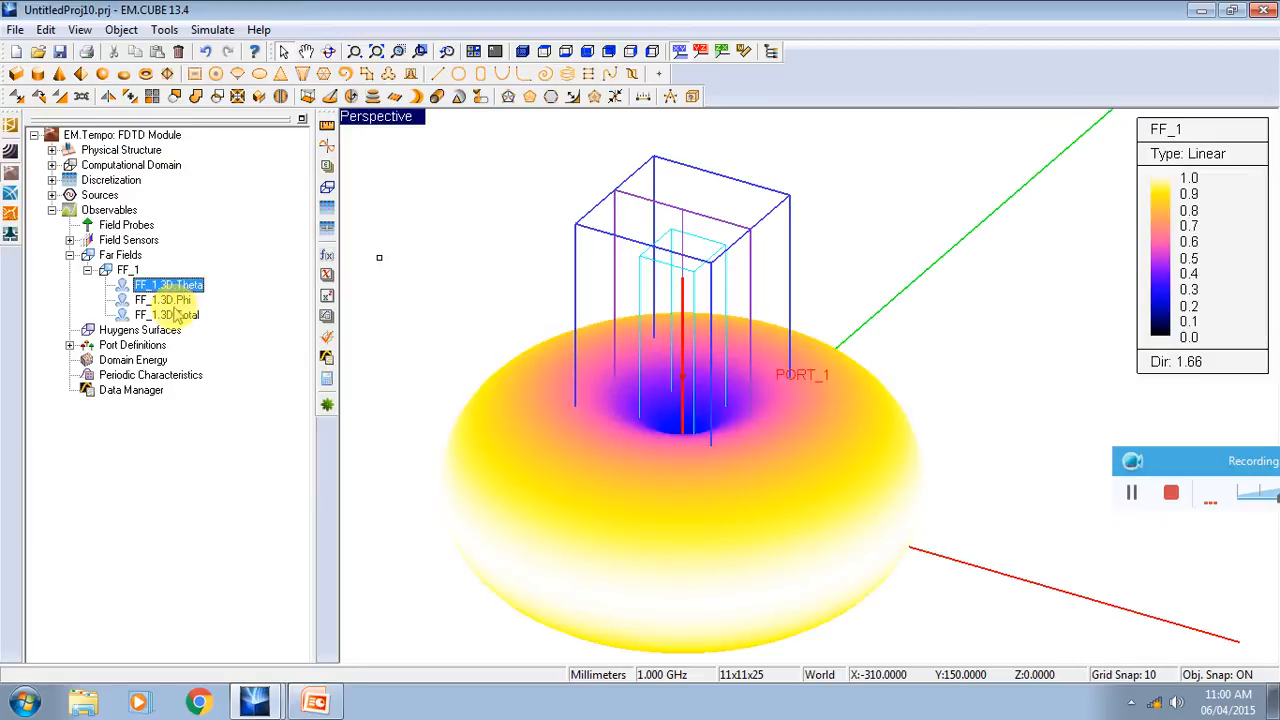
pyautogui.click(176, 315)
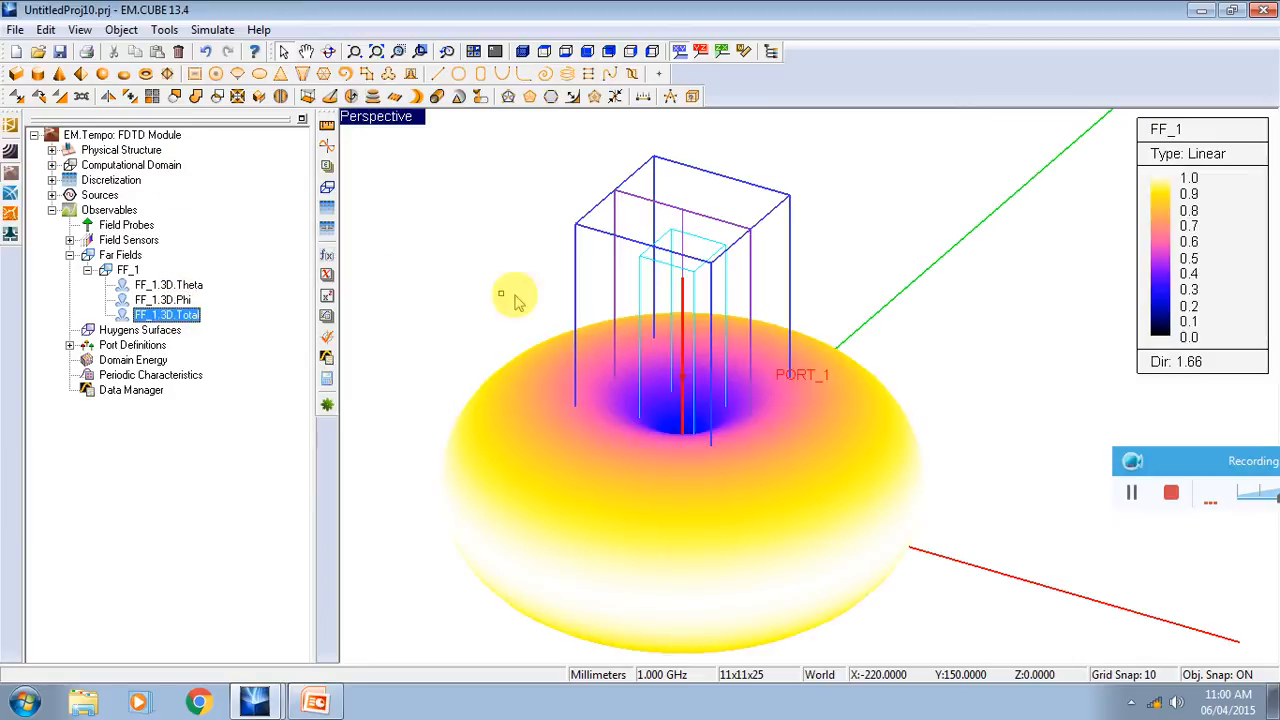
# Step: Examine the total radiation pattern in the four-viewport layout and in a single merged top view
pyautogui.click(306, 51)
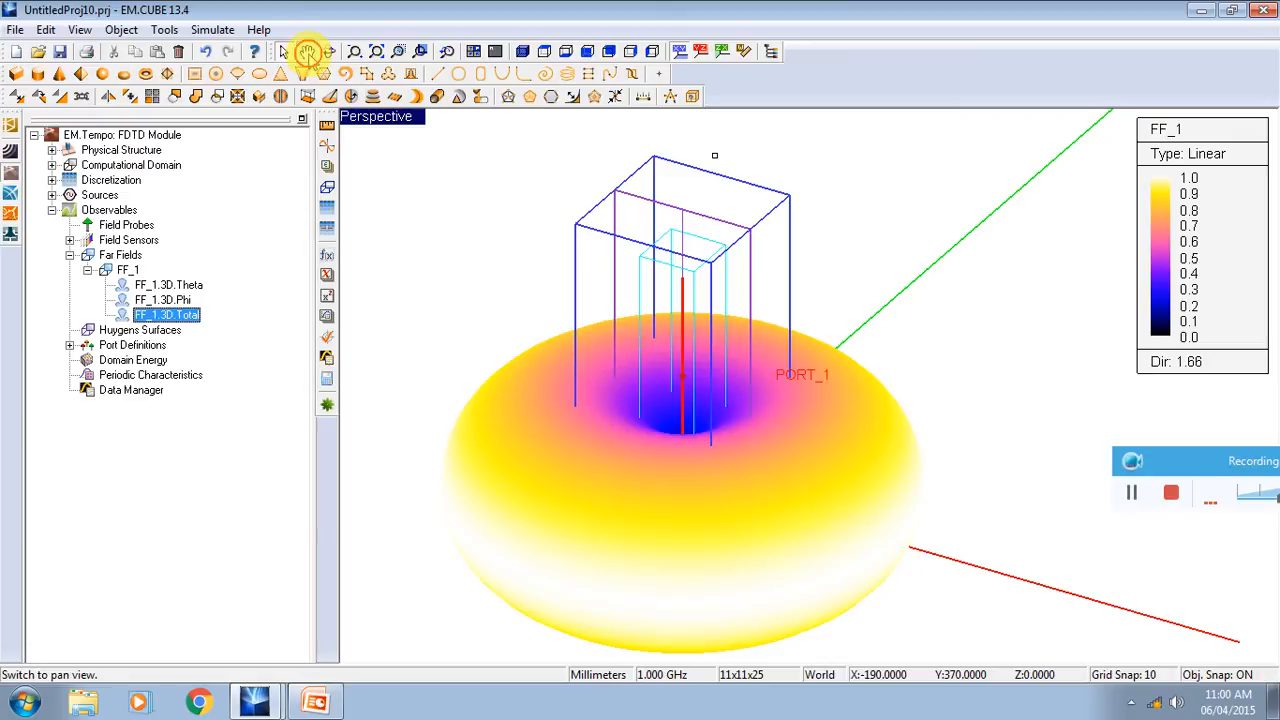
pyautogui.moveTo(680, 419); pyautogui.dragTo(680, 343)
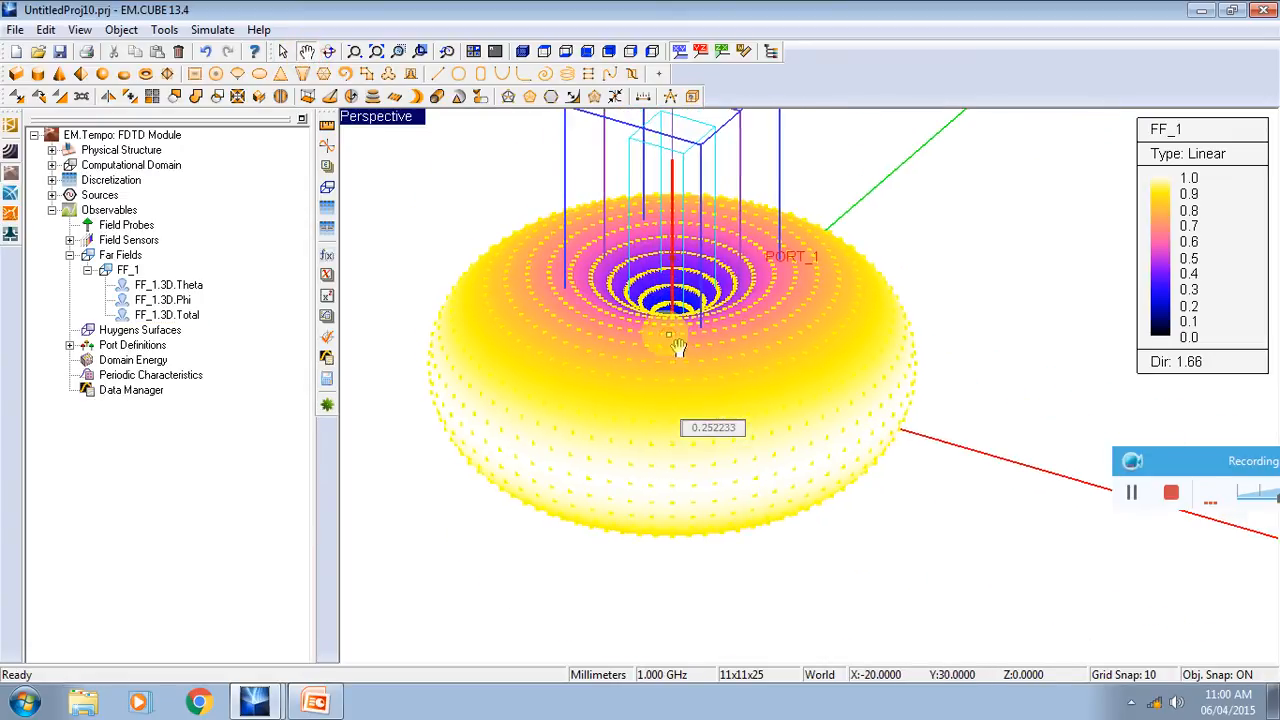
pyautogui.click(473, 51)
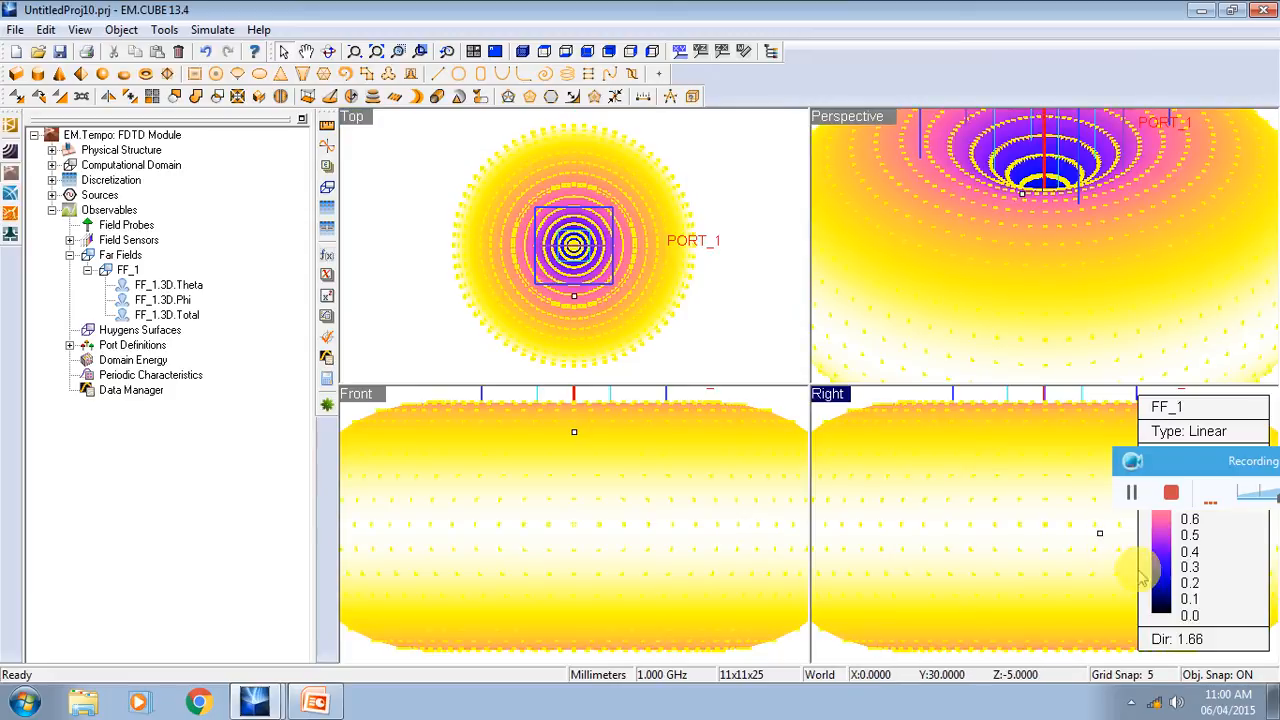
pyautogui.click(1086, 247)
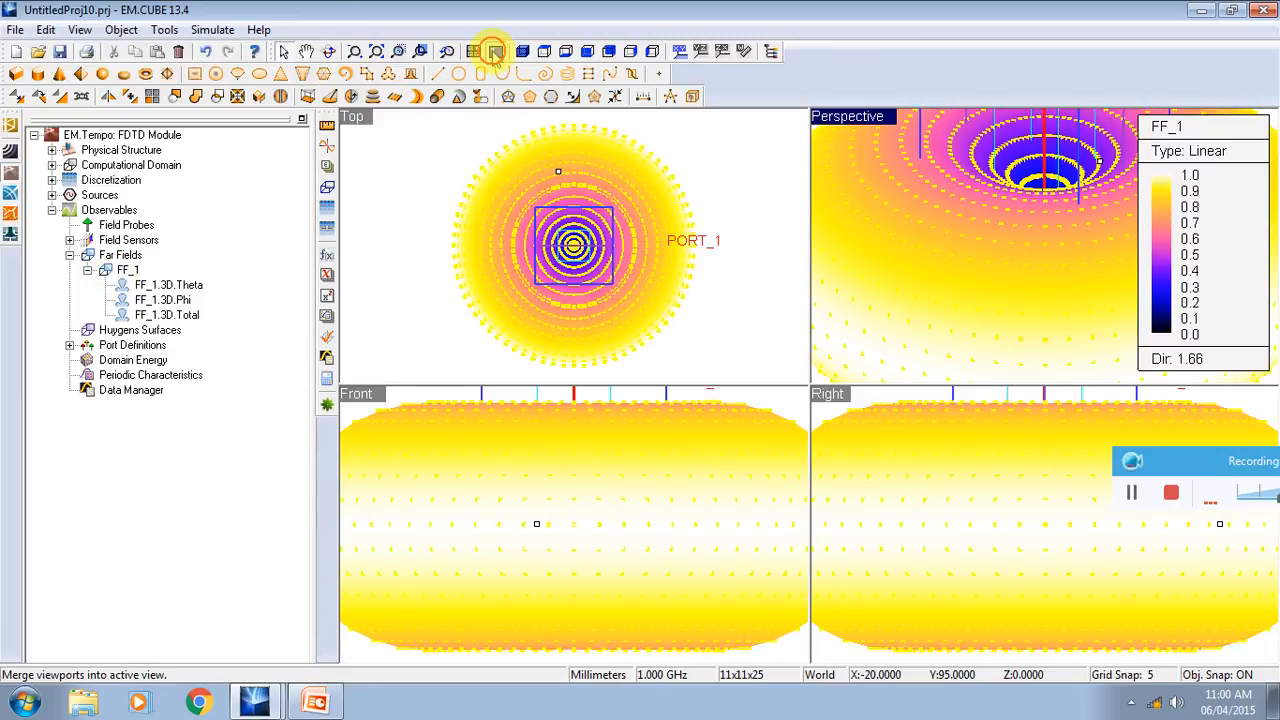
pyautogui.click(494, 51)
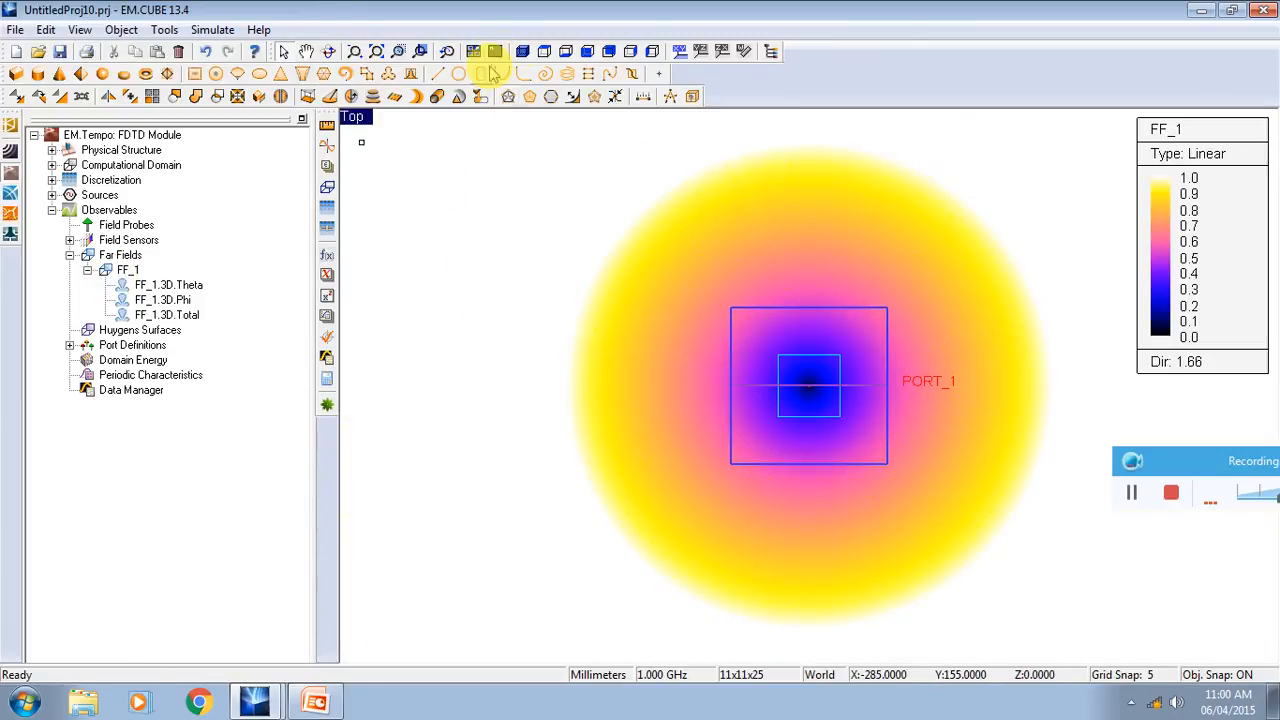
# Step: Inspect the radiation pattern from perspective and each standard orthographic direction, ending in the perspective view
pyautogui.click(522, 51)
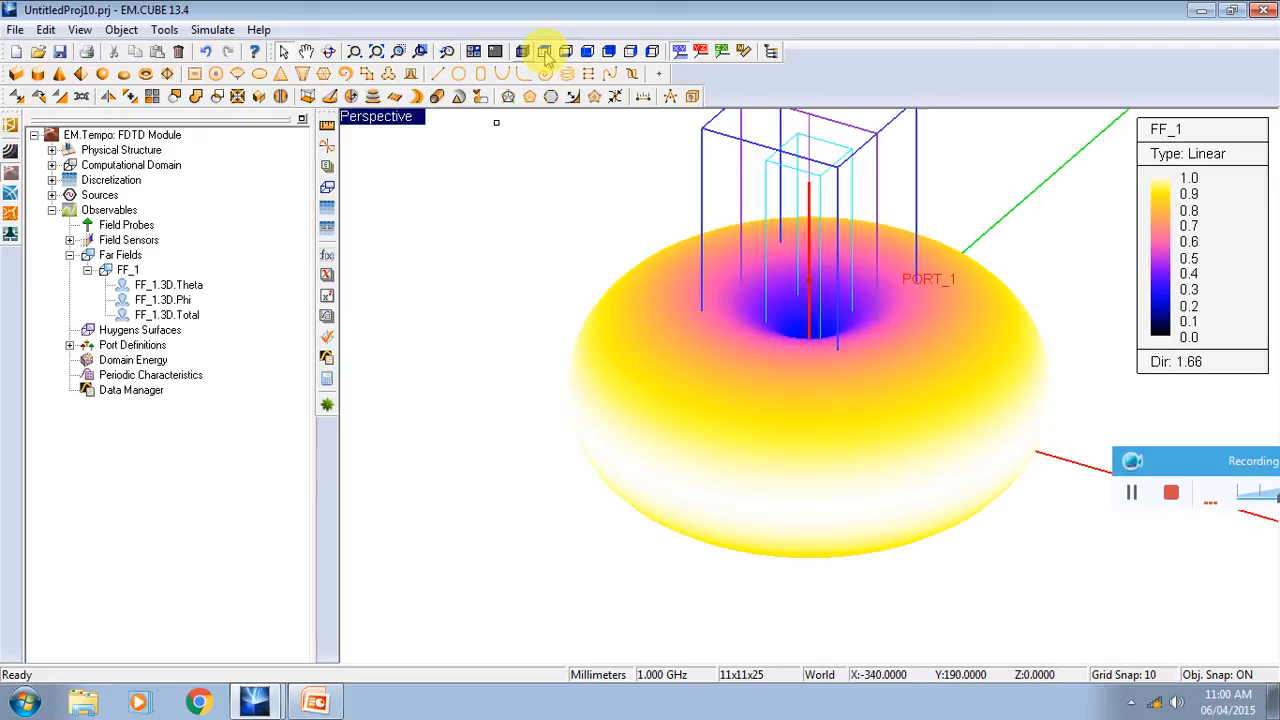
pyautogui.click(544, 51)
pyautogui.click(566, 51)
pyautogui.click(587, 51)
pyautogui.click(608, 51)
pyautogui.click(630, 51)
pyautogui.click(652, 51)
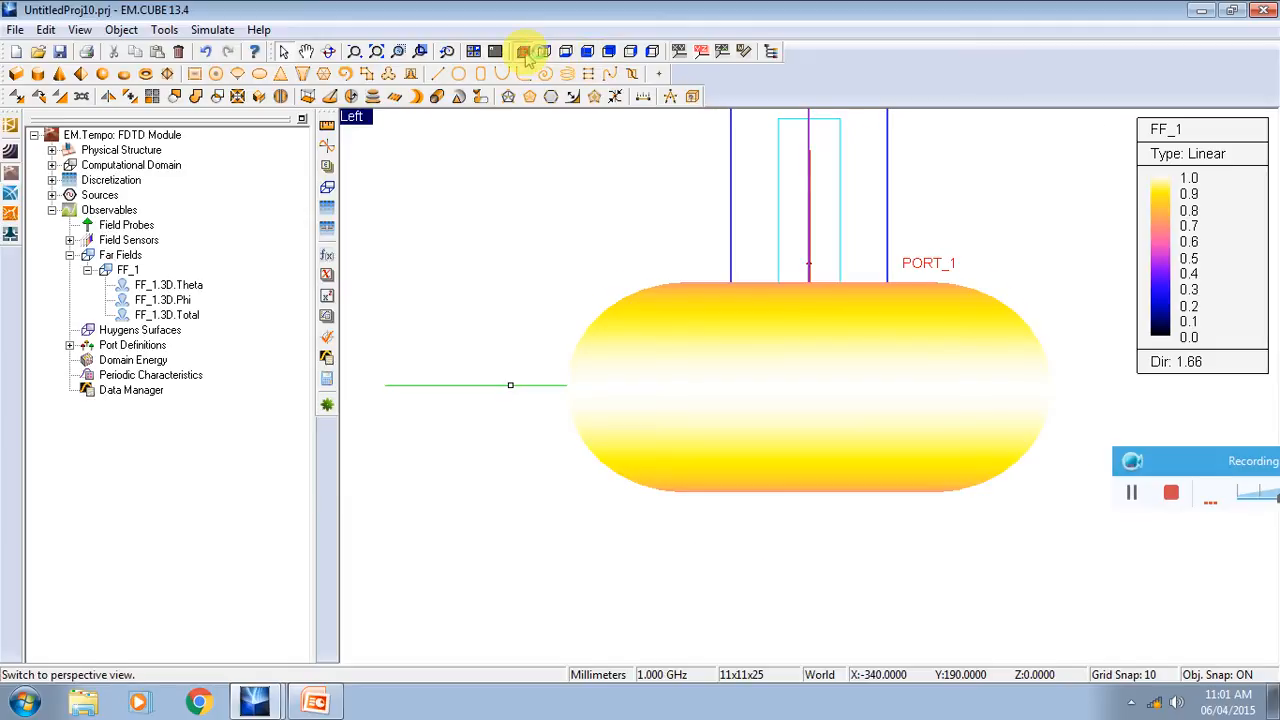
pyautogui.click(522, 51)
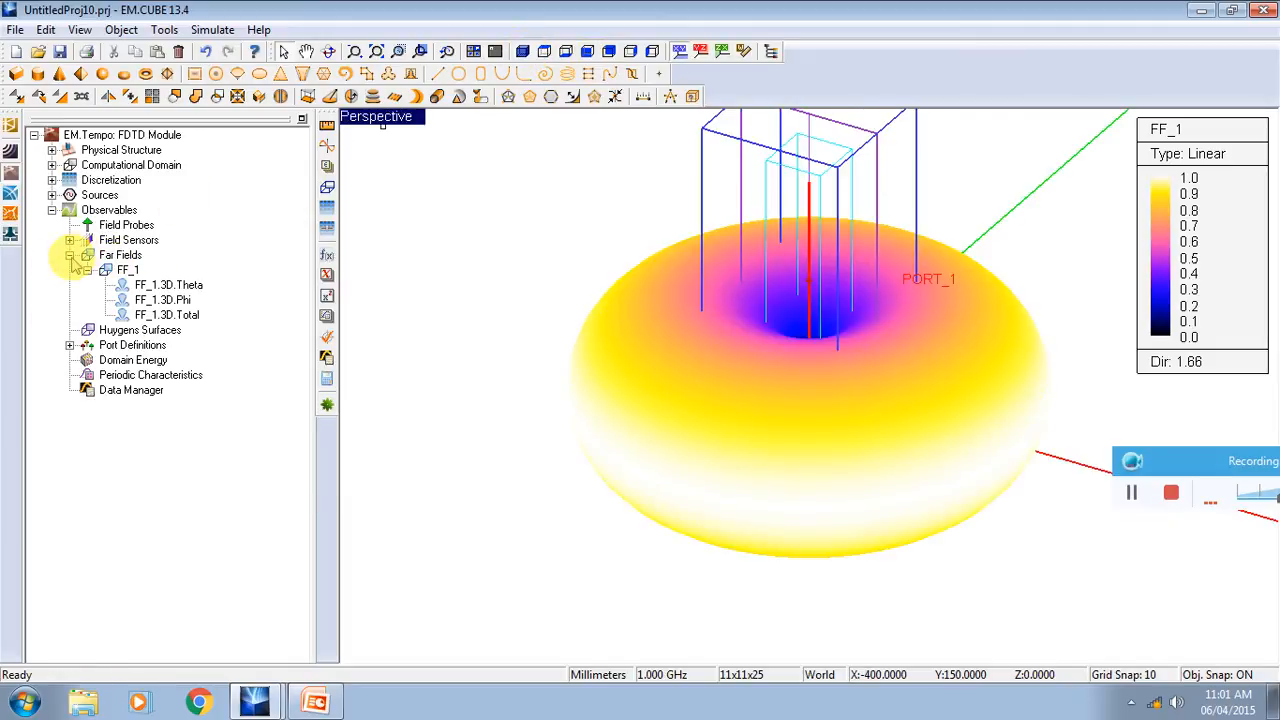
# Step: Display the total electric field map, EMagTotal, of field sensor Sensor_1
pyautogui.click(71, 256)
pyautogui.click(70, 241)
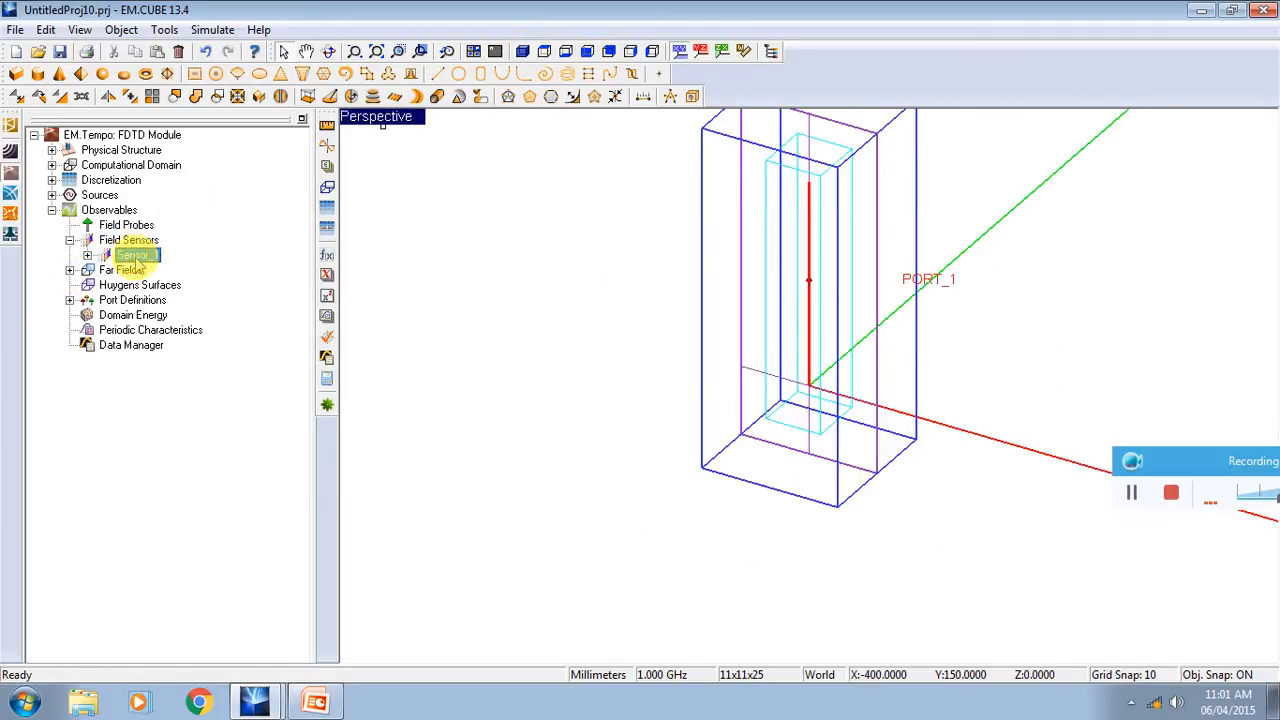
pyautogui.click(87, 256)
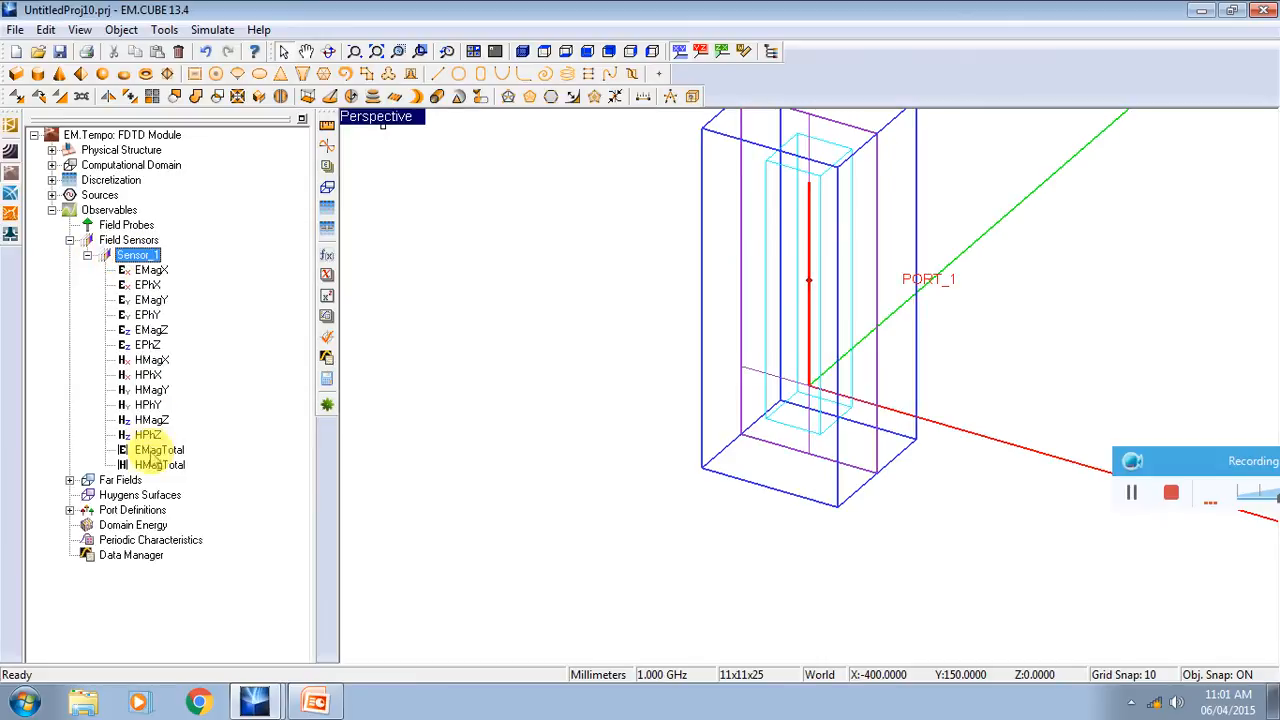
pyautogui.click(158, 451)
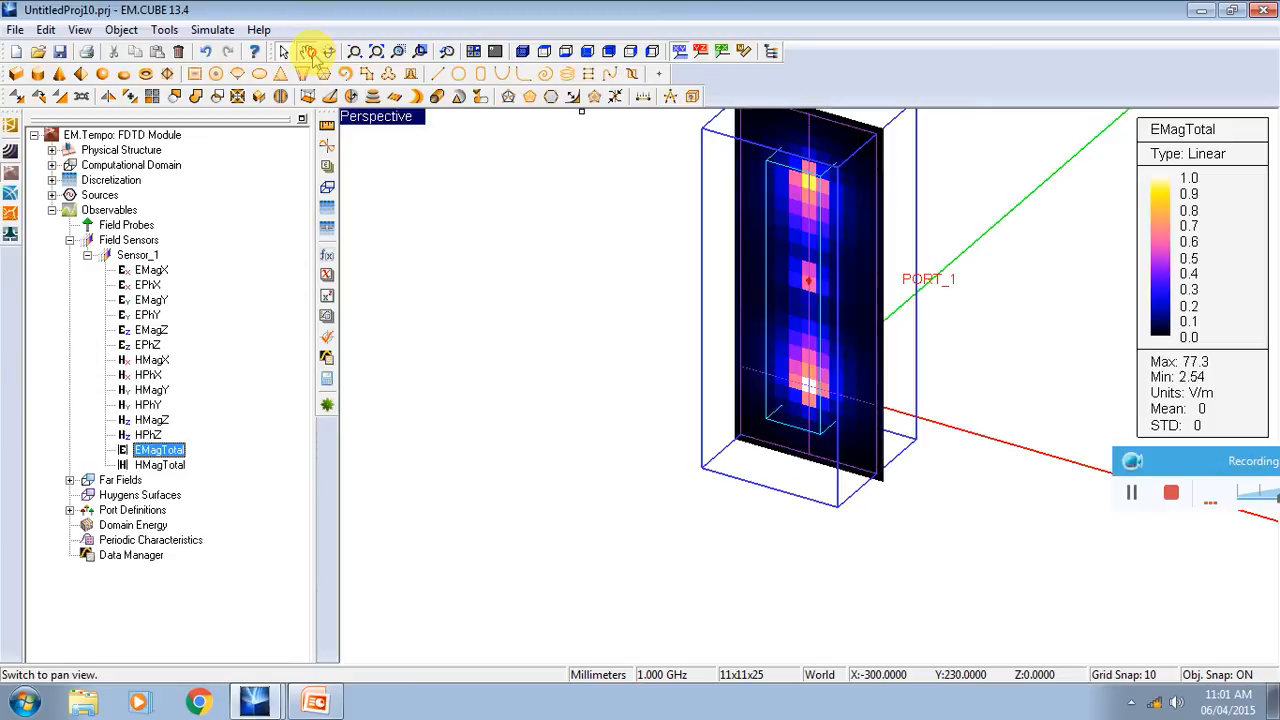
# Step: Examine the EMagTotal field map from the standard orthographic directions, ending in a close front view
pyautogui.click(543, 52)
pyautogui.click(567, 51)
pyautogui.click(610, 51)
pyautogui.moveTo(821, 175); pyautogui.dragTo(720, 275)
pyautogui.scroll(1, 735, 259)
pyautogui.scroll(1, 744, 276)
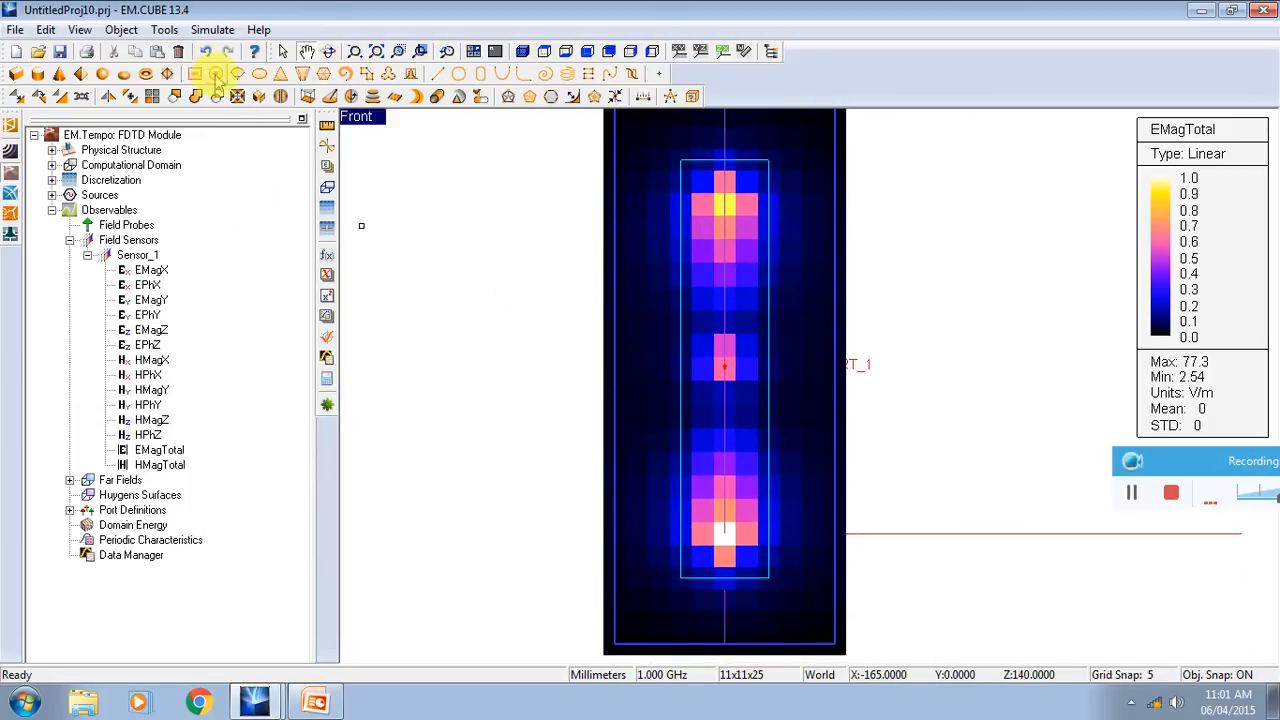
# Step: Set the EMagTotal plot's scale to dB and view the whole field map from the front
pyautogui.rightClick(183, 456)
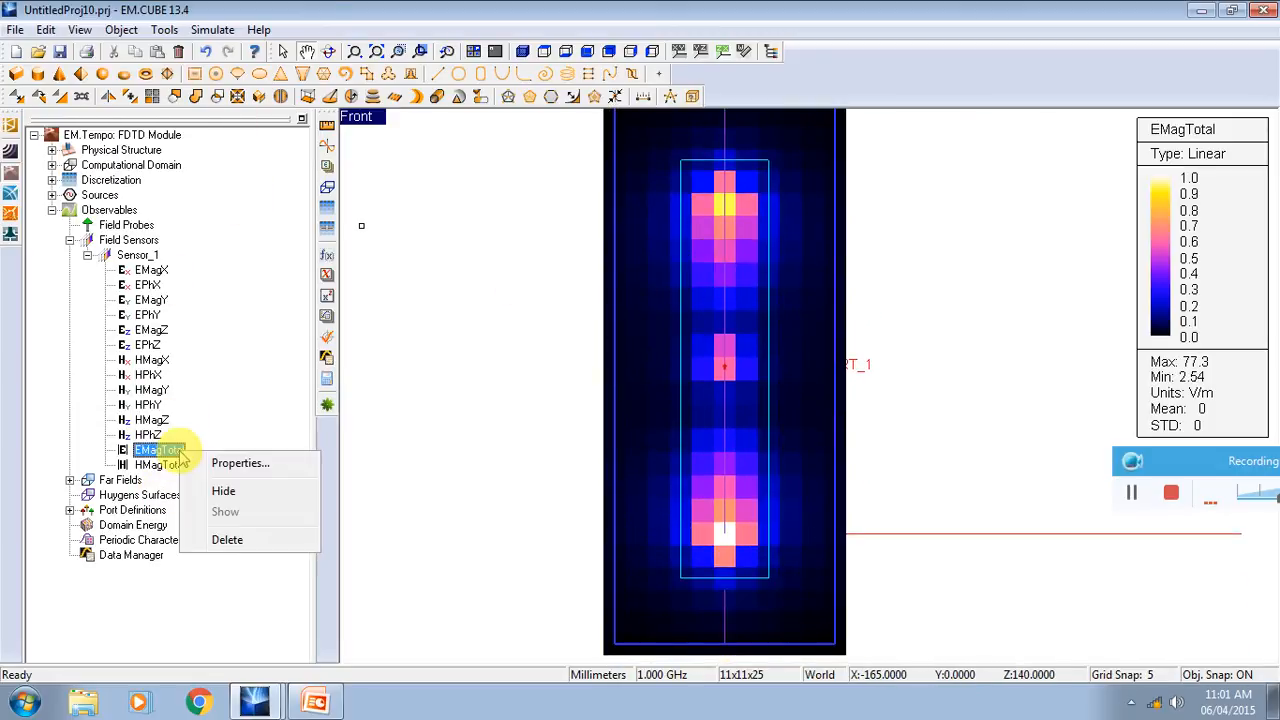
pyautogui.click(222, 459)
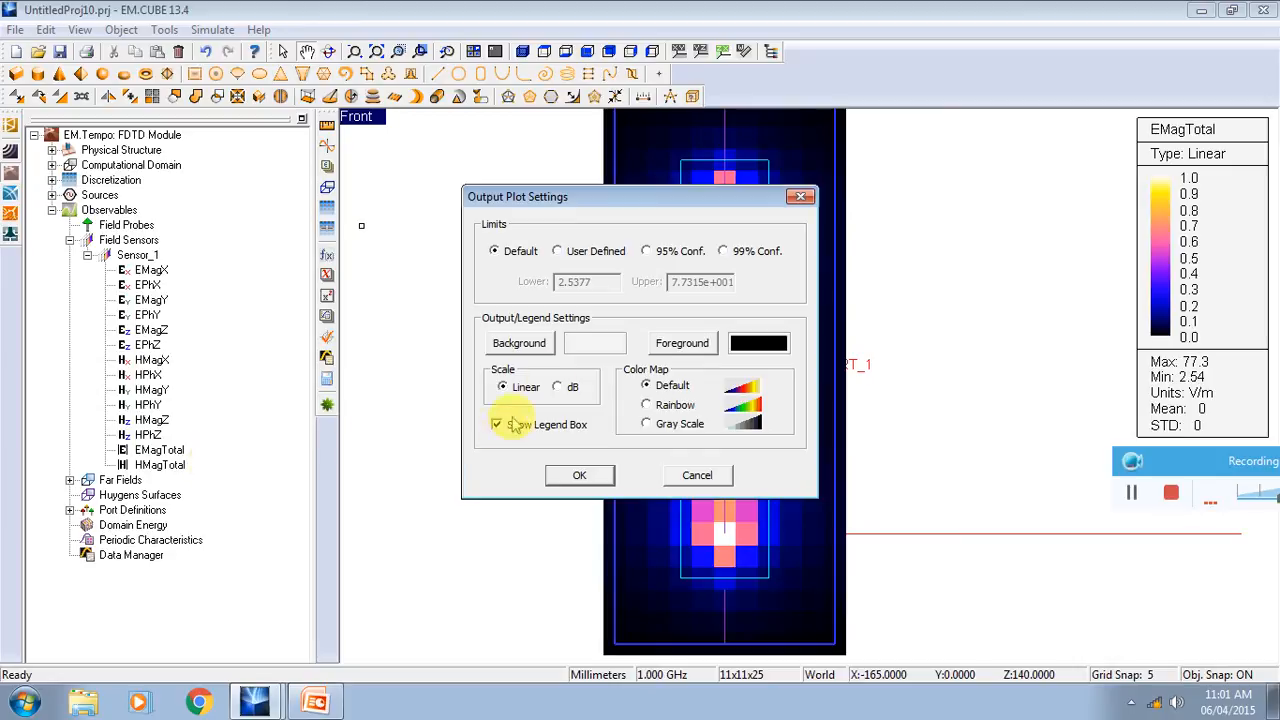
pyautogui.click(581, 477)
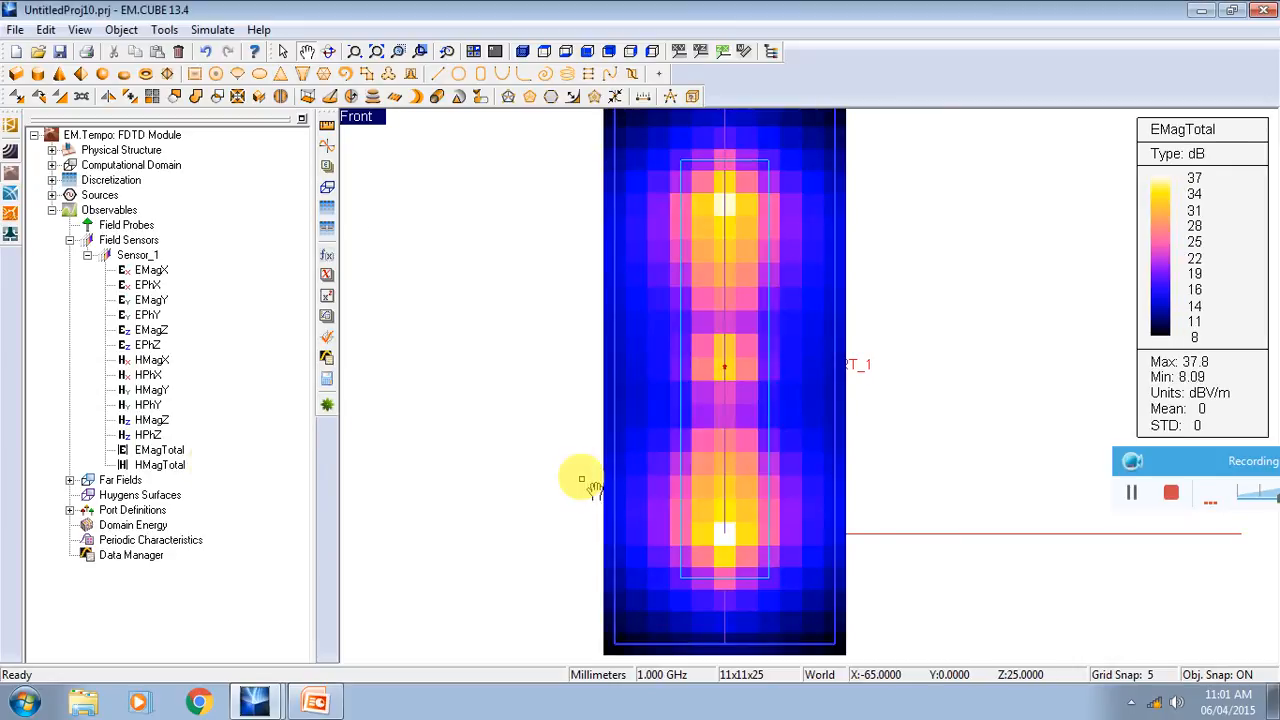
pyautogui.moveTo(708, 316); pyautogui.dragTo(766, 314)
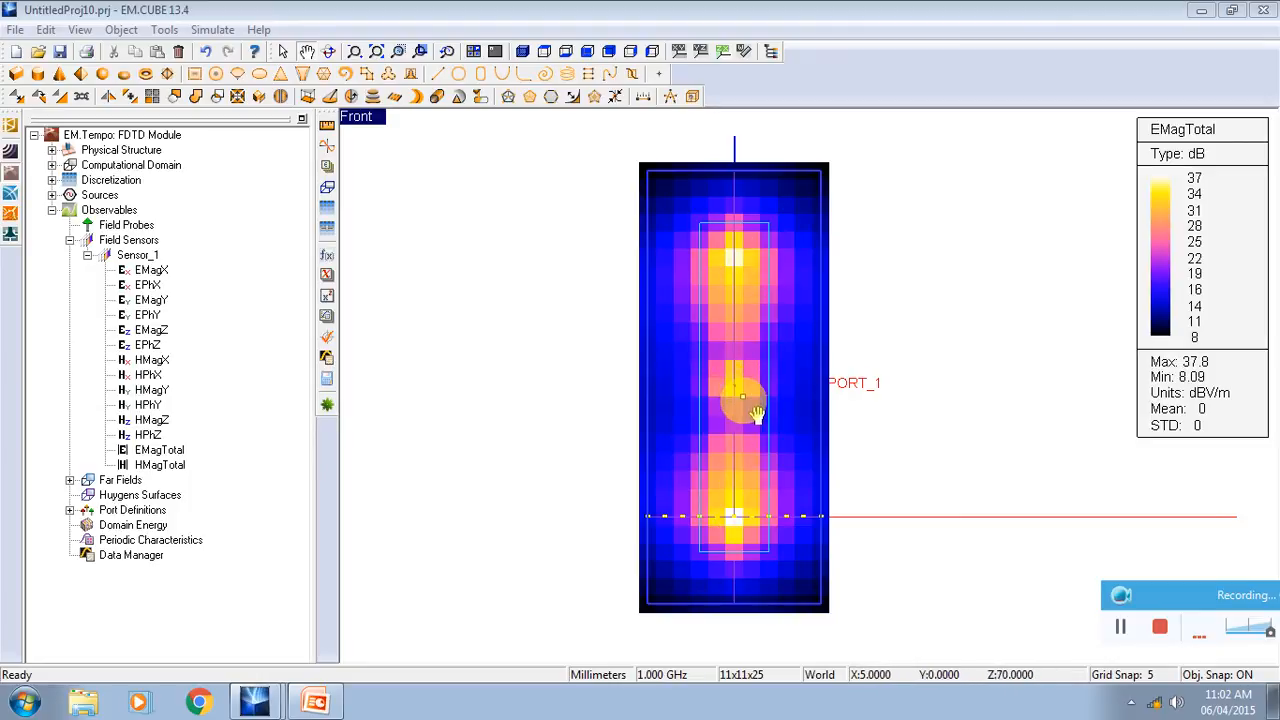
# Step: Compare the total magnetic field map, HMagTotal, with EMagTotal, ending on HMagTotal
pyautogui.click(180, 464)
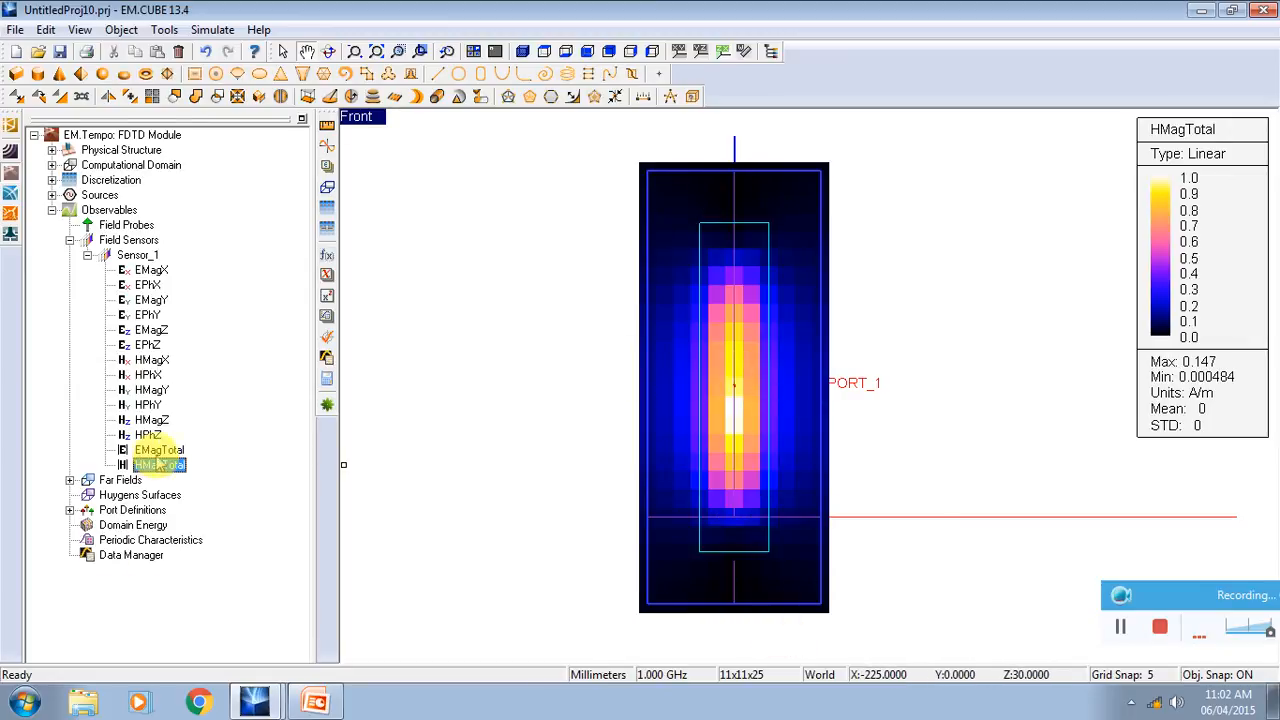
pyautogui.click(150, 450)
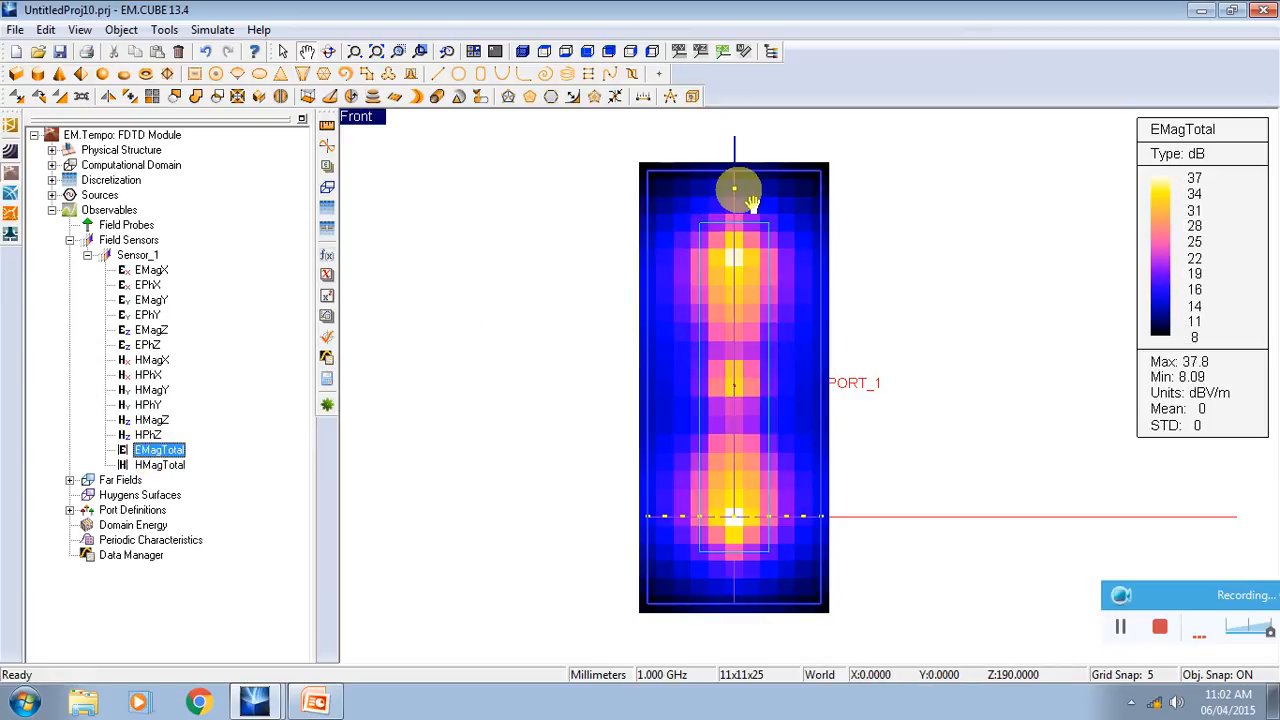
pyautogui.click(165, 465)
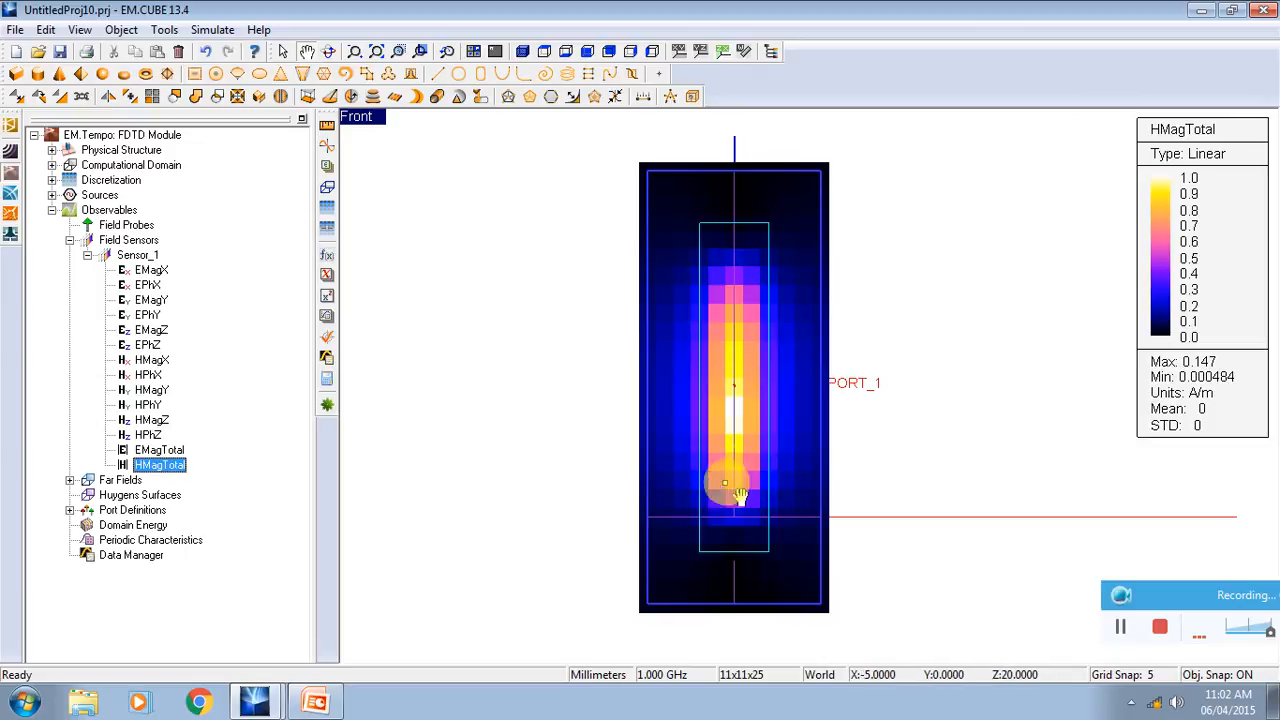
# Step: Examine the EMagX, EPhX, EMagY and EMagZ component maps of Sensor_1, ending on EMagTotal
pyautogui.click(152, 271)
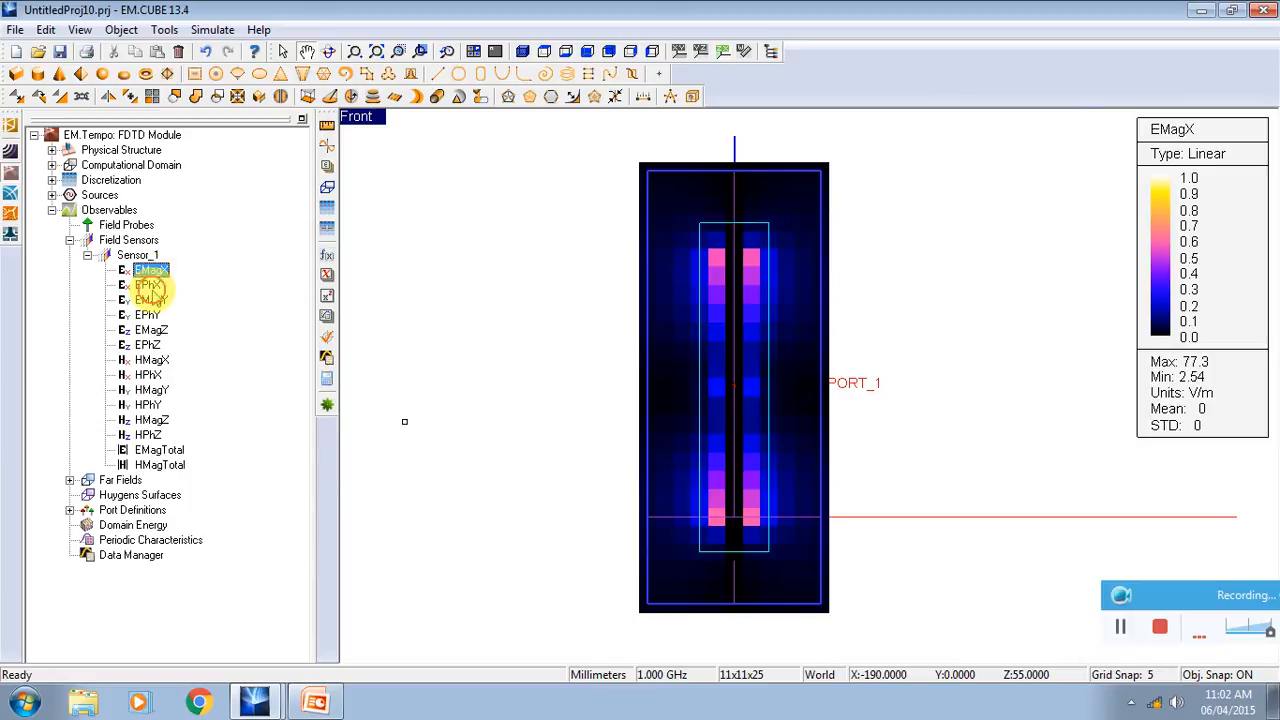
pyautogui.click(148, 287)
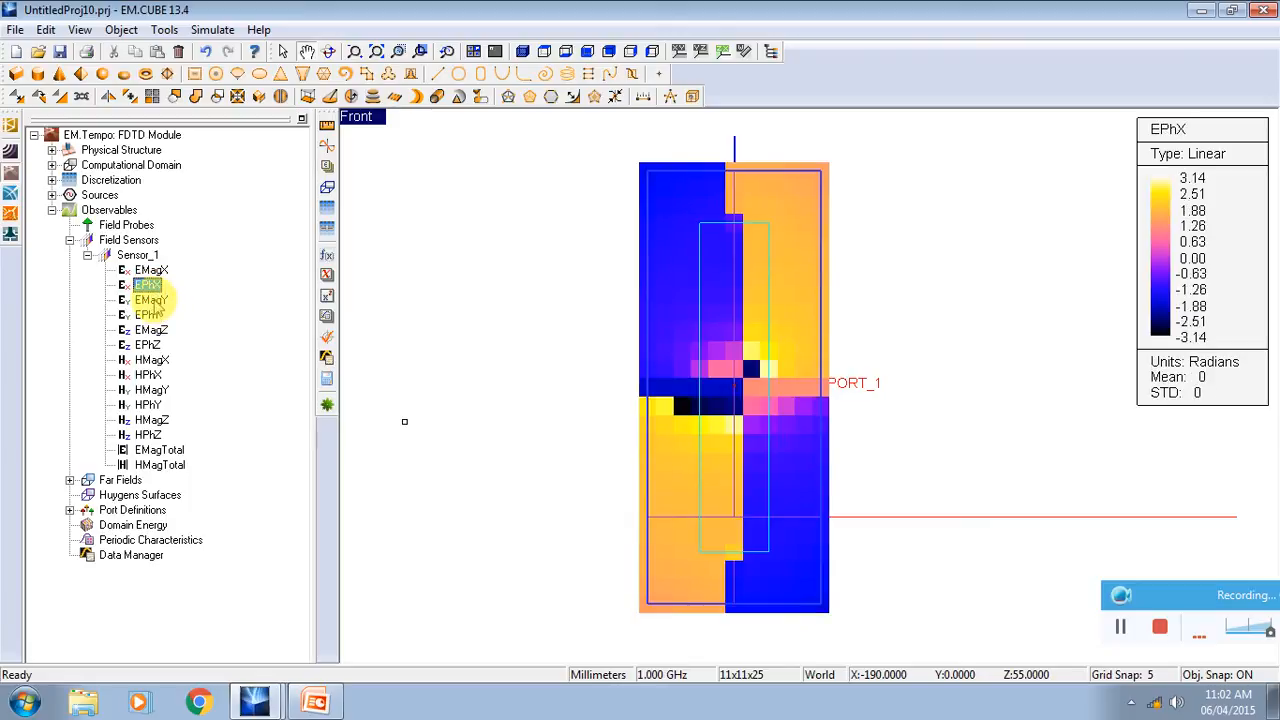
pyautogui.click(150, 300)
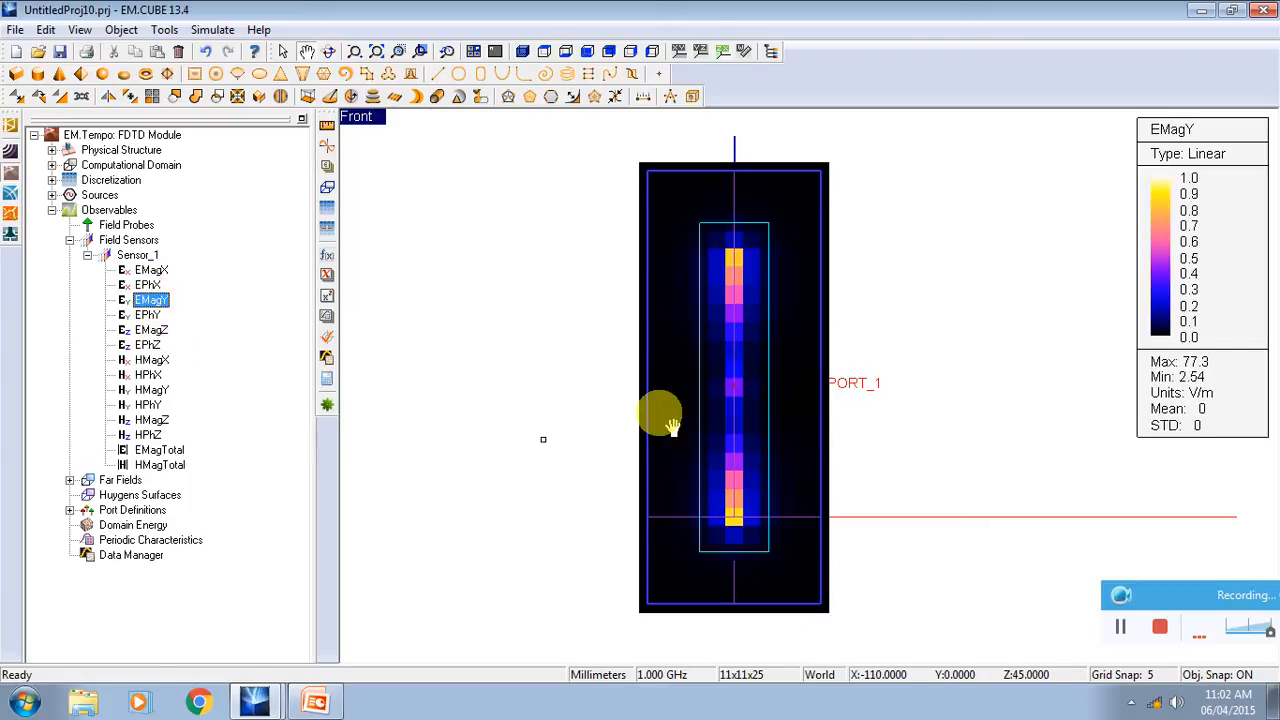
pyautogui.click(729, 516)
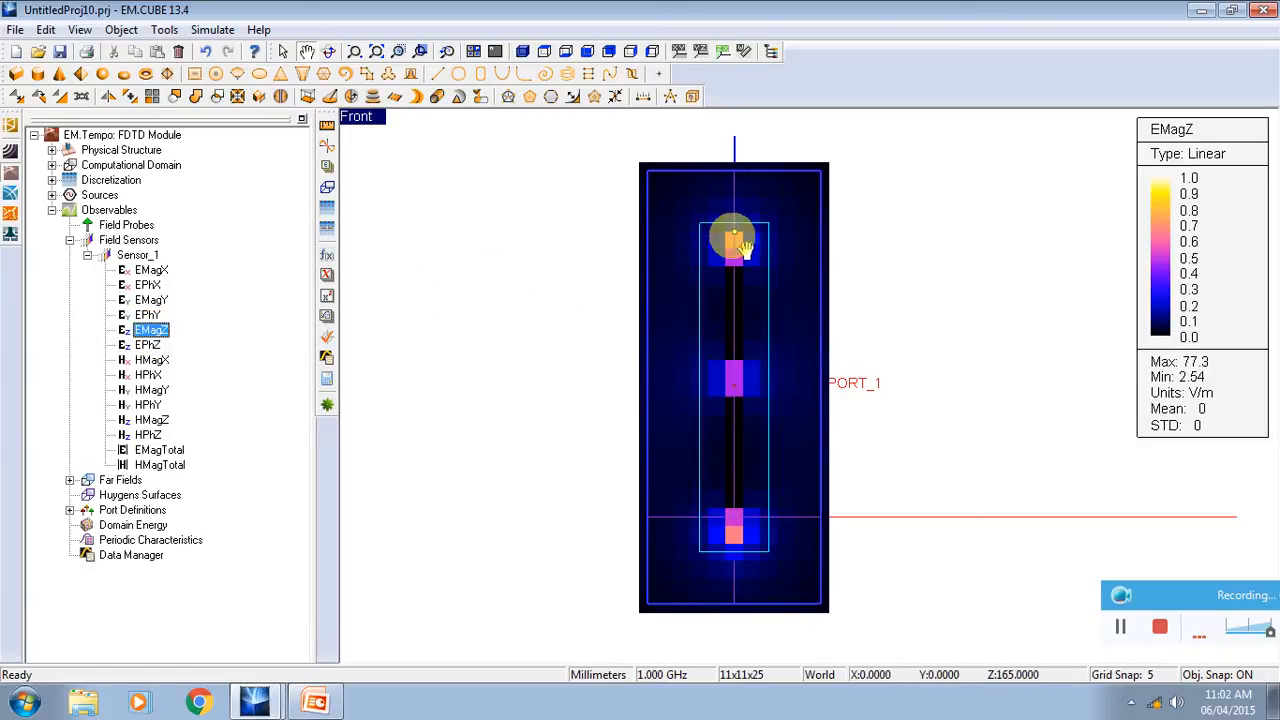
pyautogui.click(735, 548)
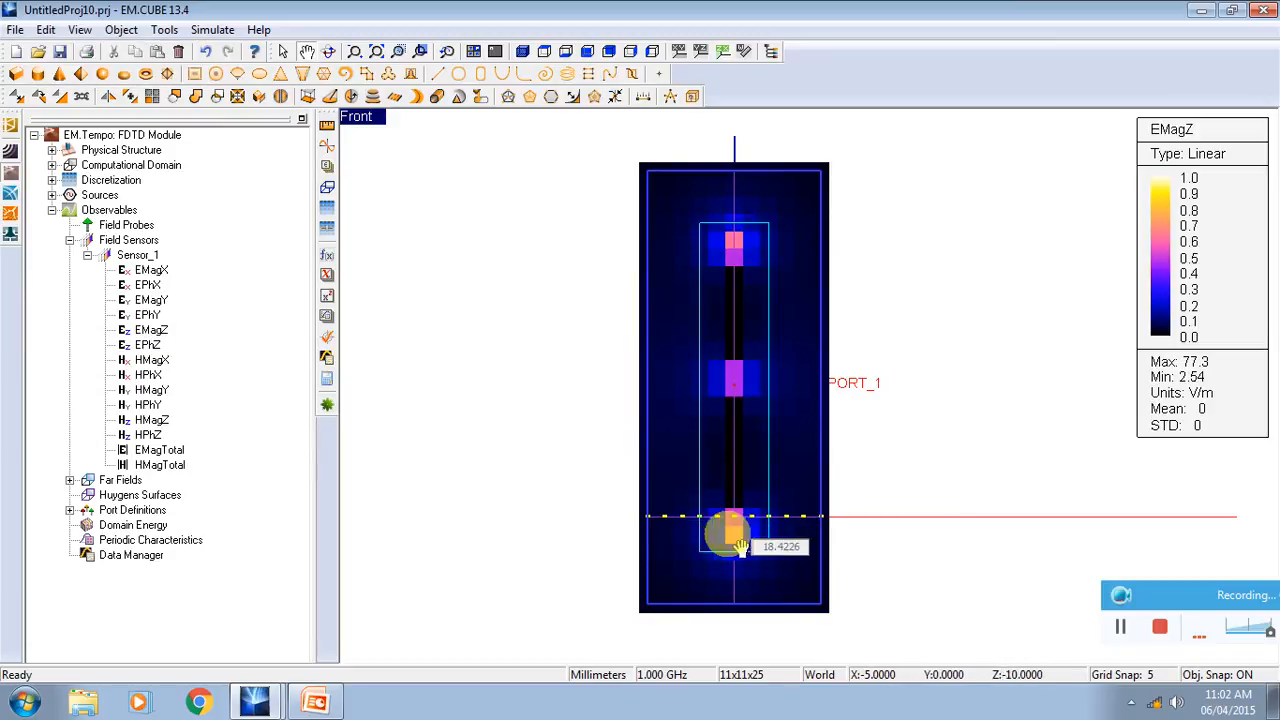
pyautogui.click(158, 451)
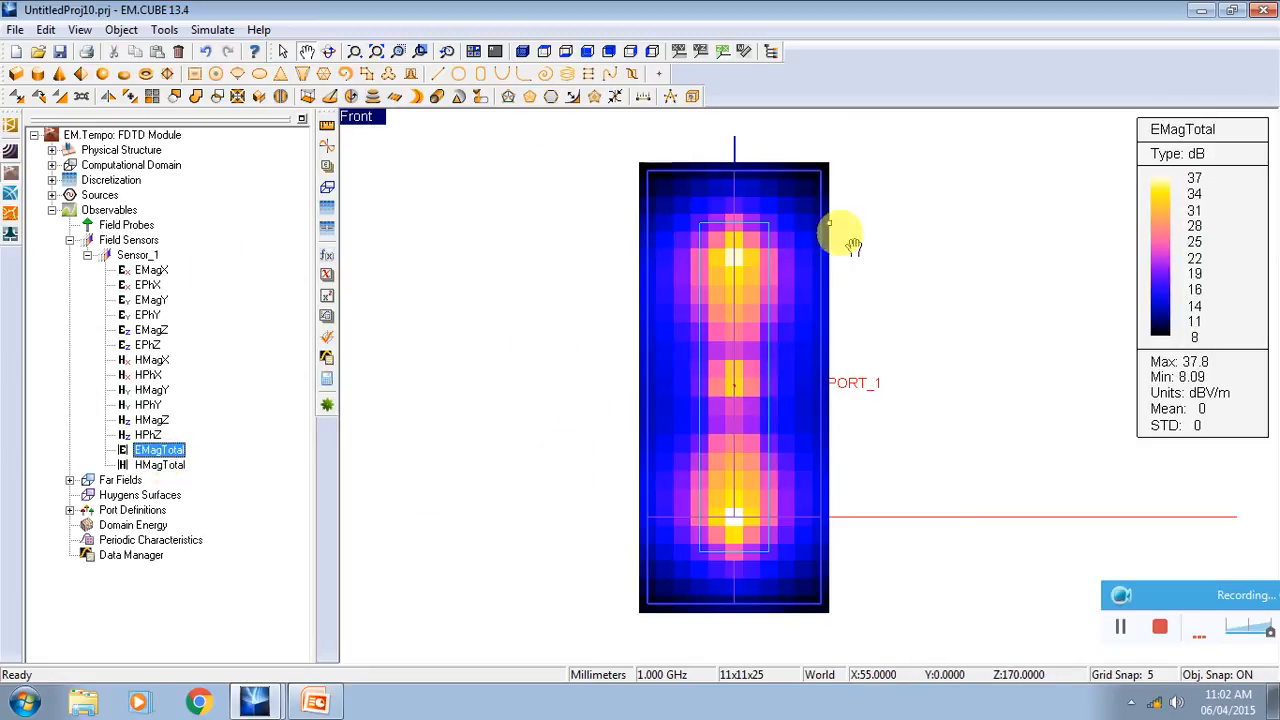
pyautogui.click(483, 293)
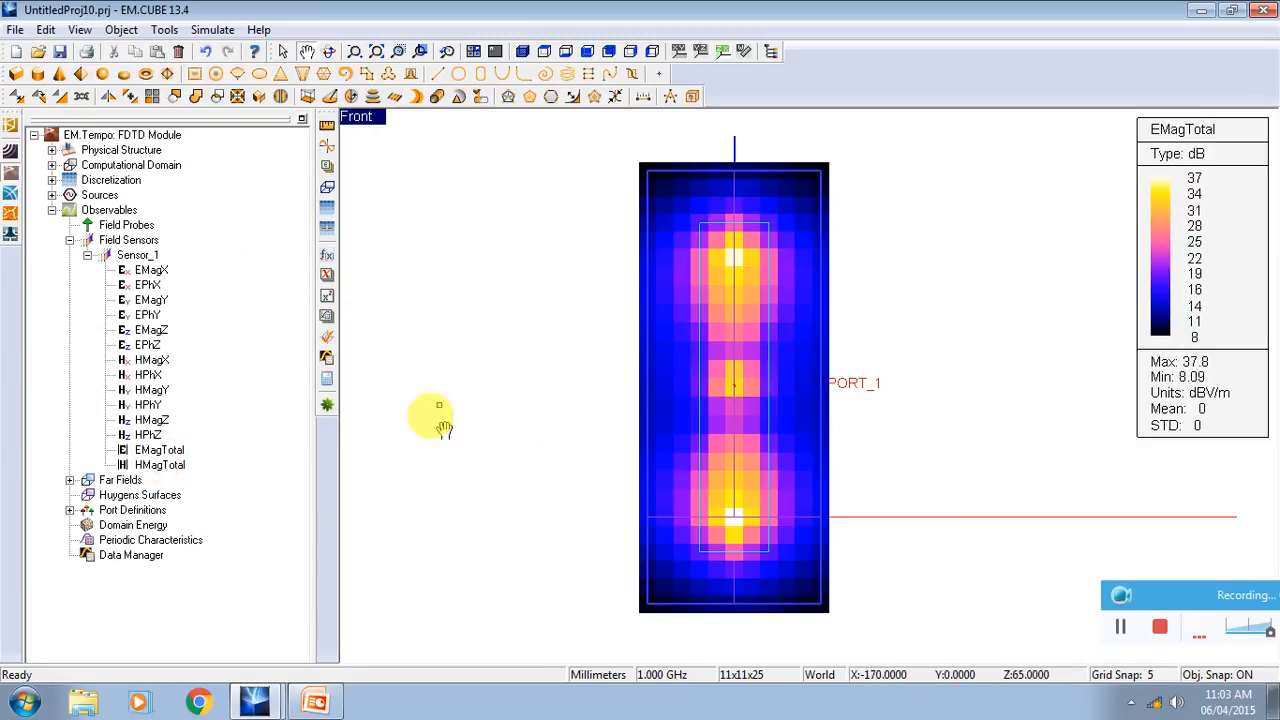
# Step: View the contents of the directivity data file D0 through the Data Manager, and close the file
pyautogui.click(327, 360)
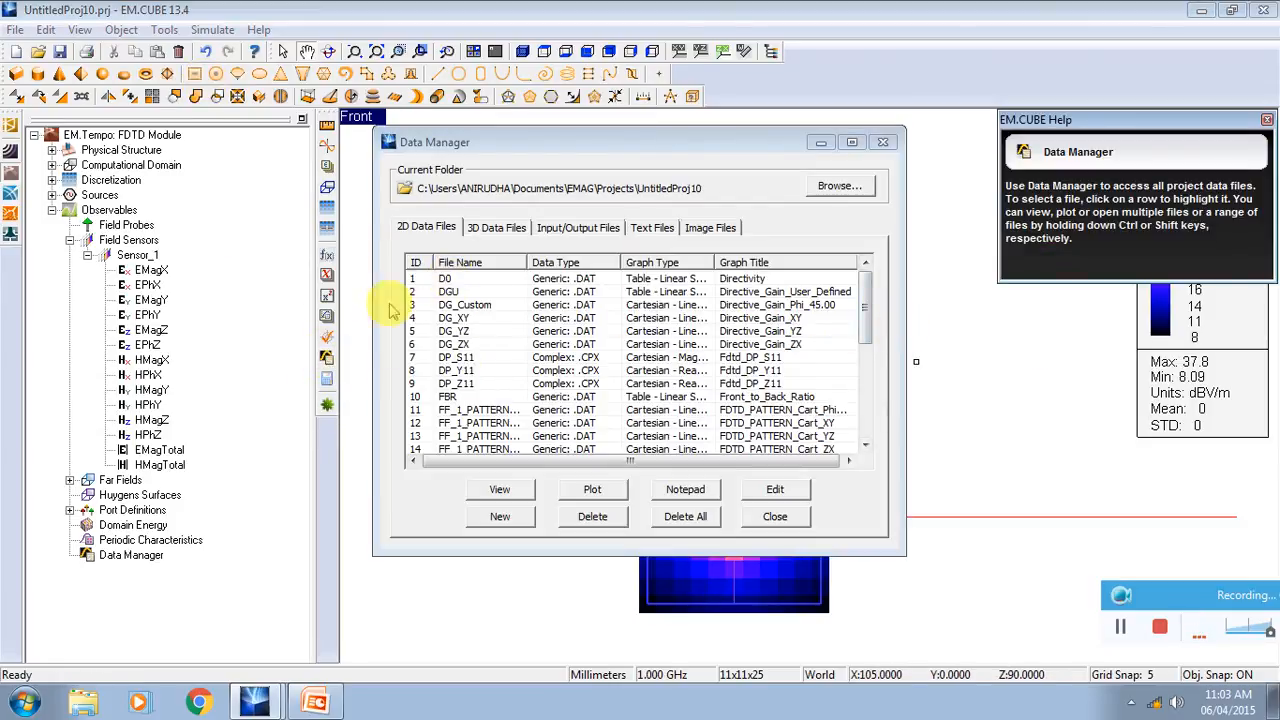
pyautogui.click(883, 142)
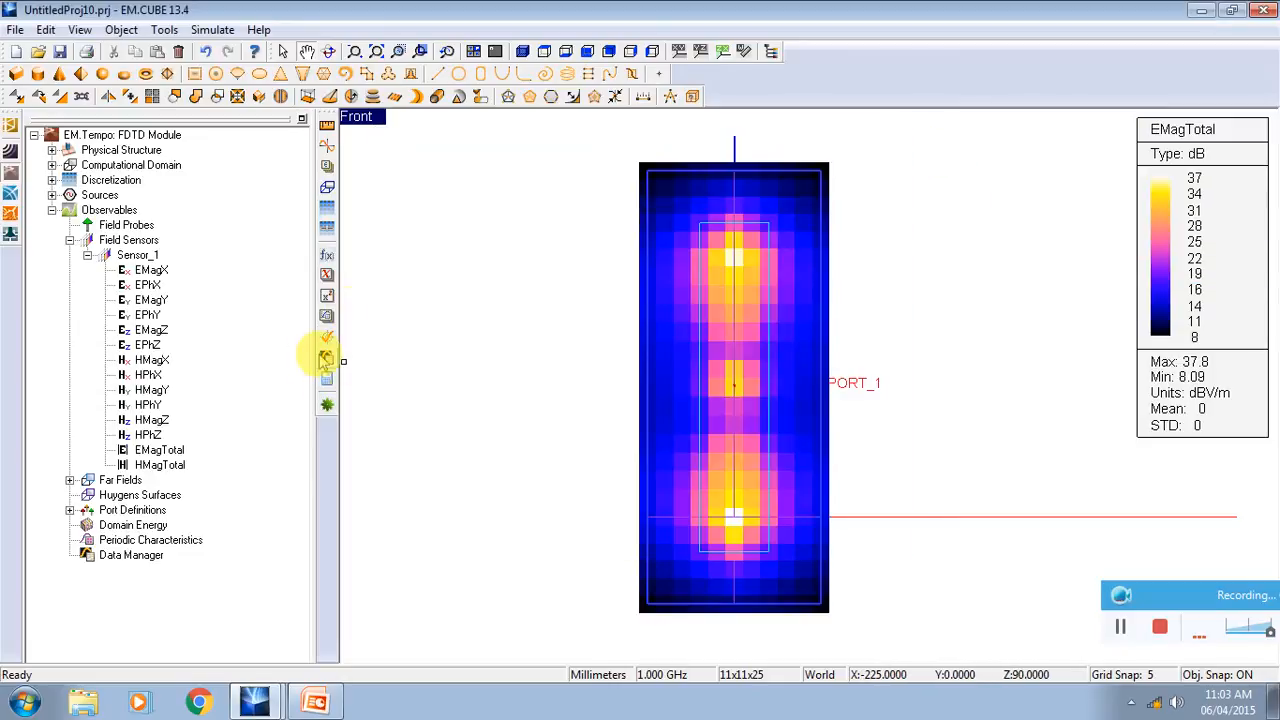
pyautogui.click(327, 360)
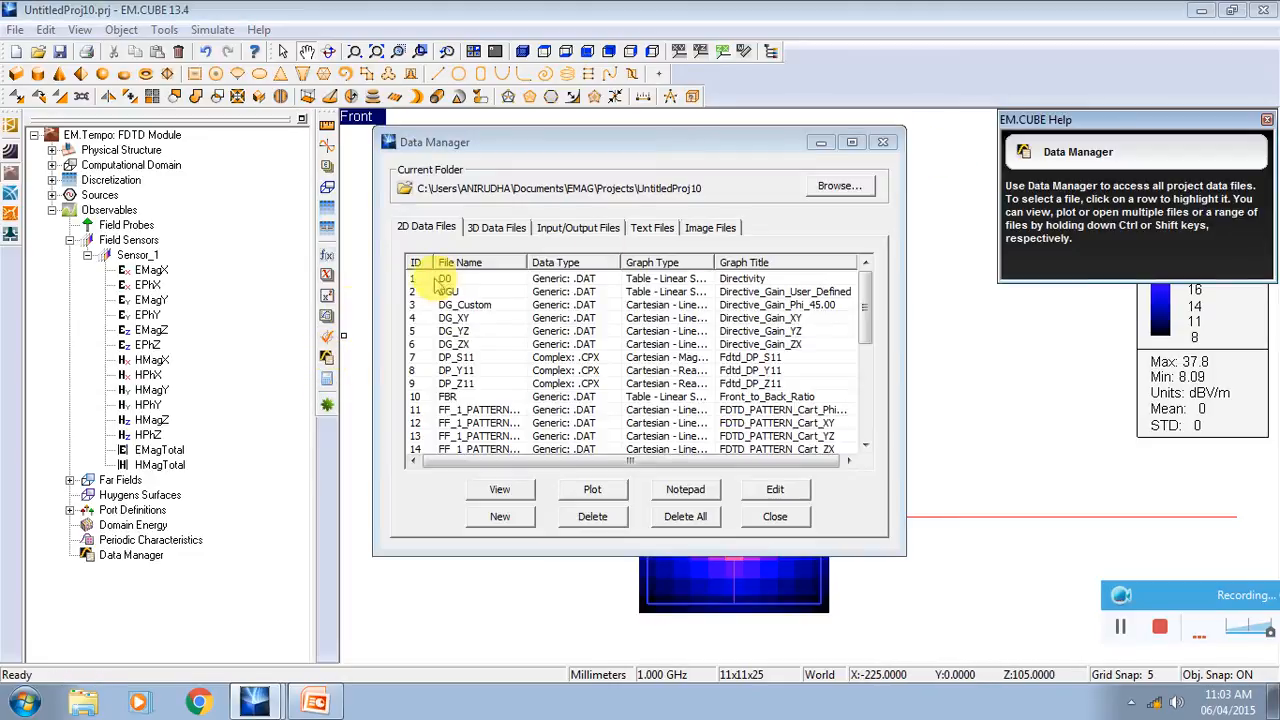
pyautogui.click(466, 282)
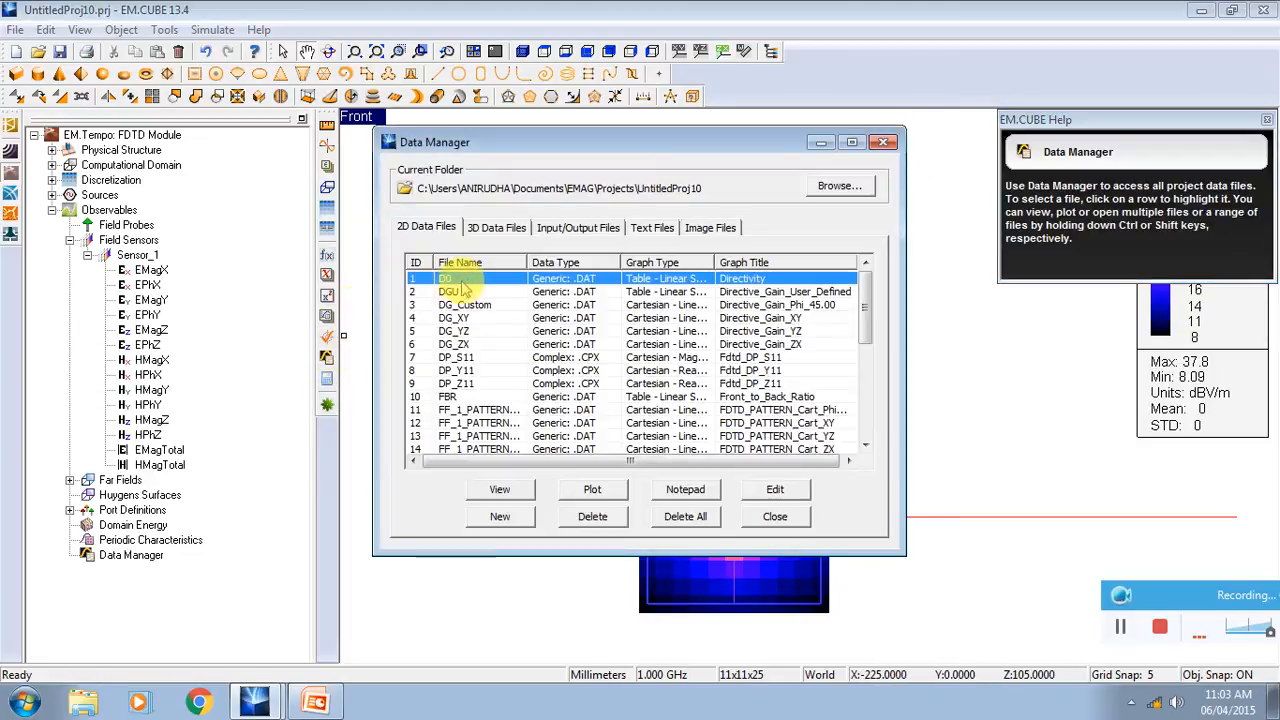
pyautogui.click(500, 489)
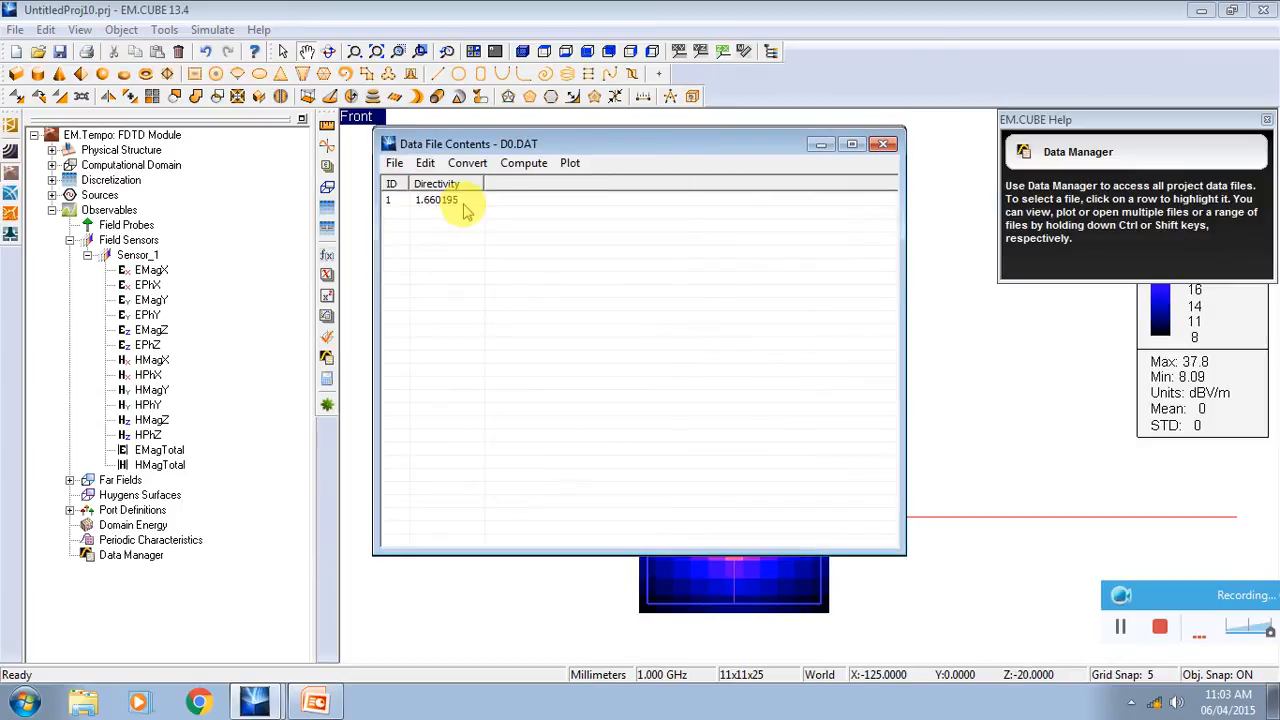
pyautogui.click(882, 145)
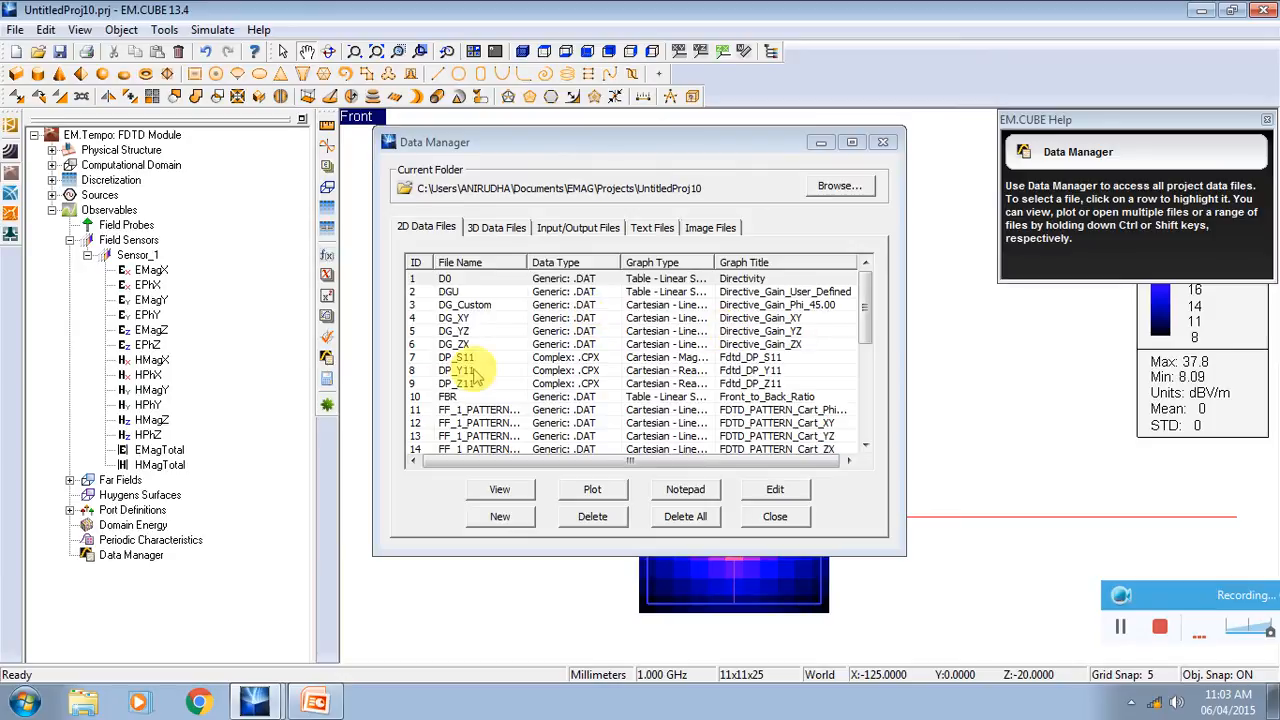
# Step: Enlarge the Data Manager window and widen its Graph Title column to show the full titles
pyautogui.moveTo(867, 333)
pyautogui.mouseDown()
pyautogui.moveTo(866, 357)
pyautogui.moveTo(863, 320)
pyautogui.mouseUp()
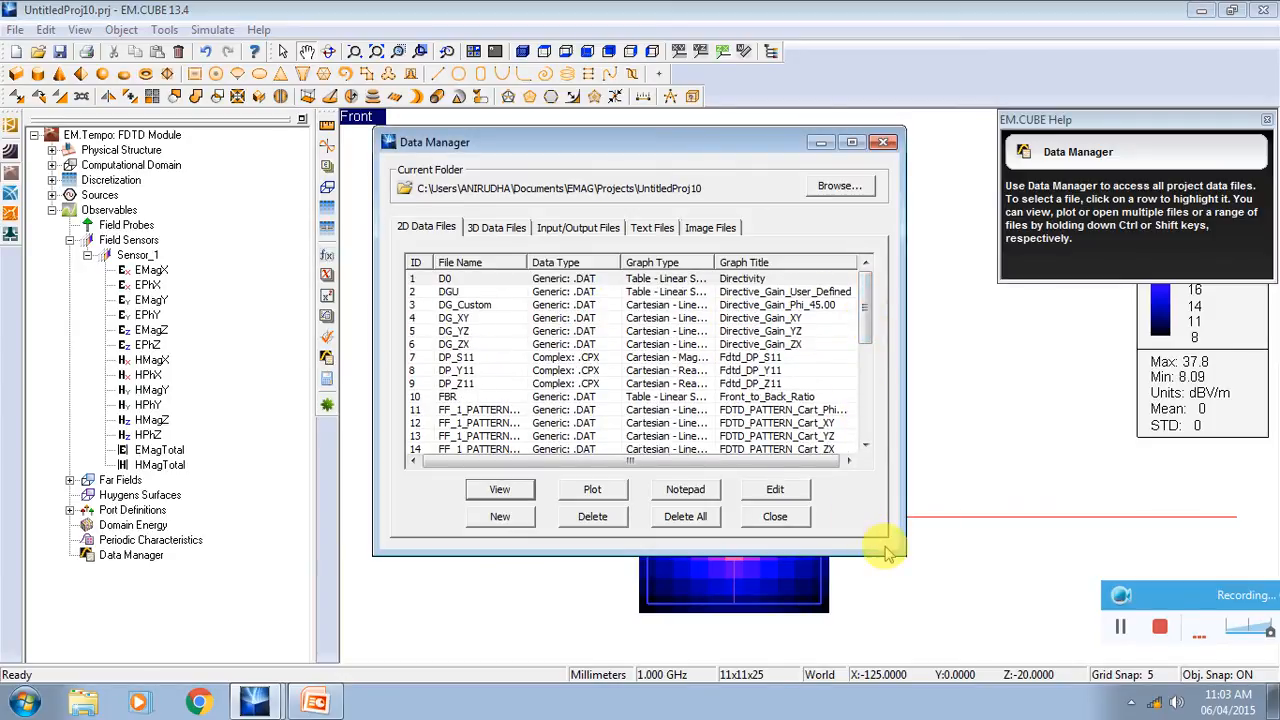
pyautogui.moveTo(897, 551); pyautogui.dragTo(1127, 632)
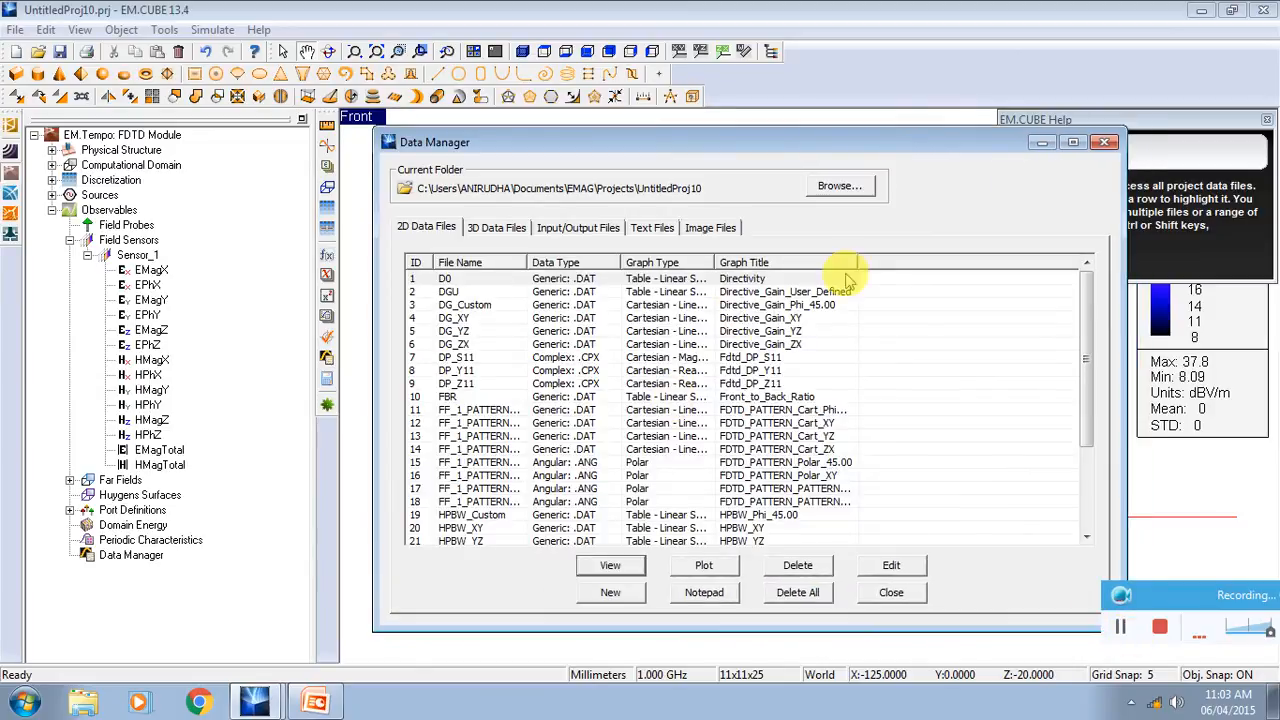
pyautogui.moveTo(862, 263); pyautogui.dragTo(971, 334)
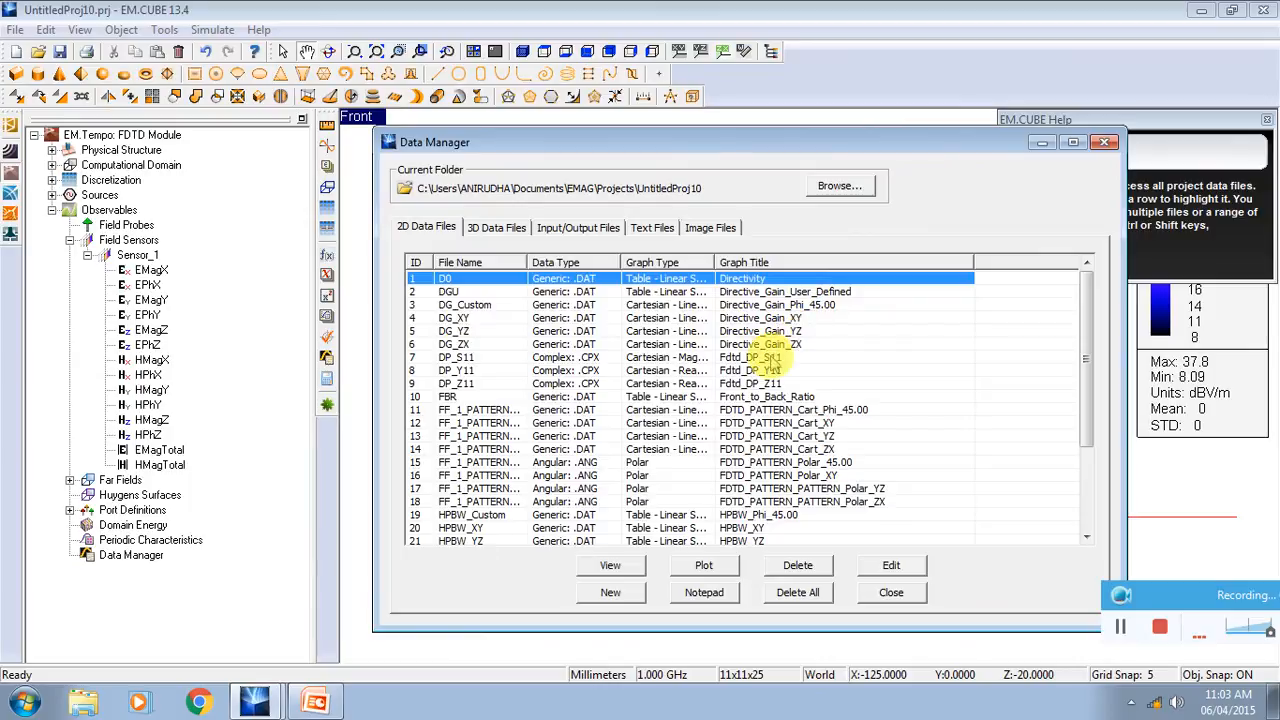
# Step: View the contents of the half-power beamwidth file HPBW_YZ, and close the file
pyautogui.scroll(-3, 951, 508)
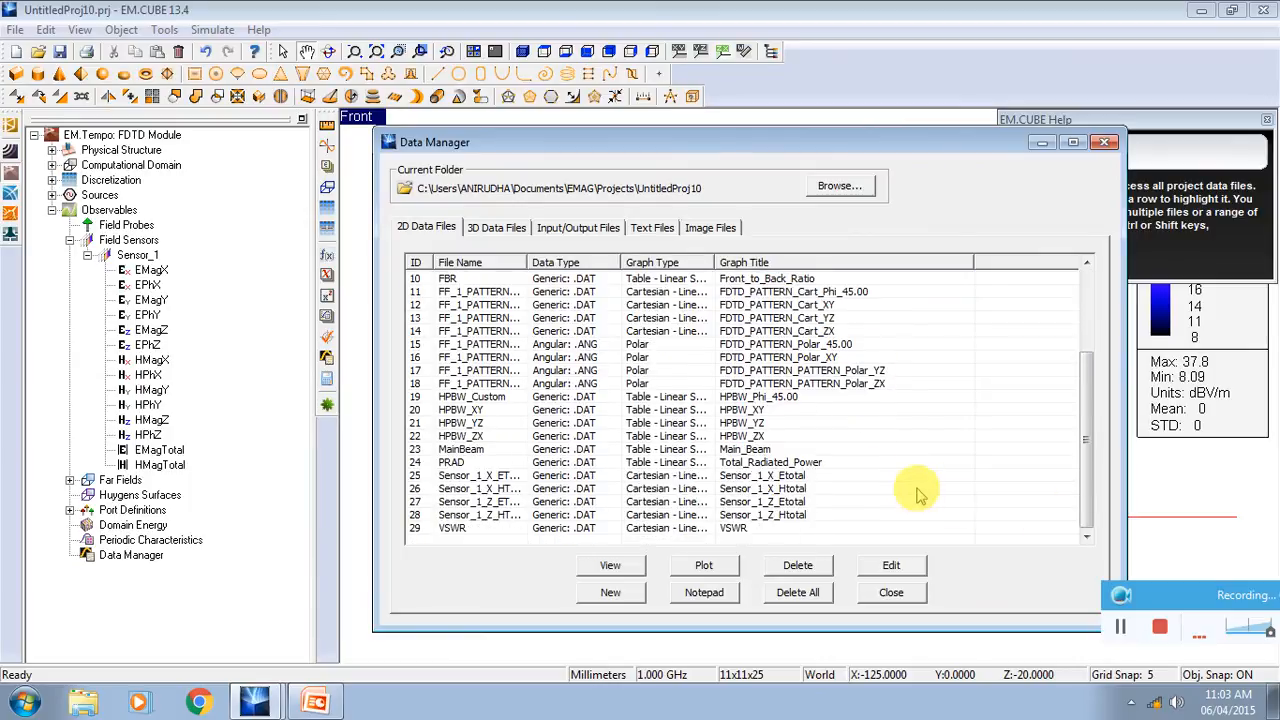
pyautogui.click(757, 424)
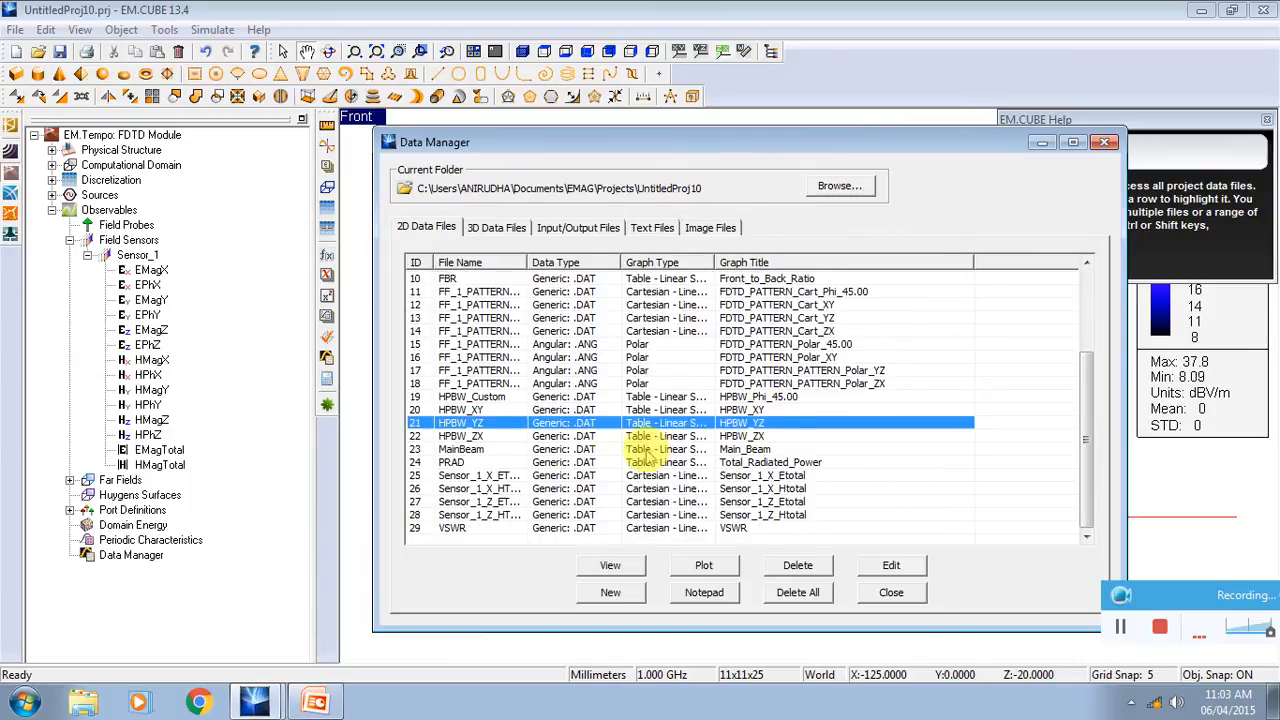
pyautogui.click(612, 567)
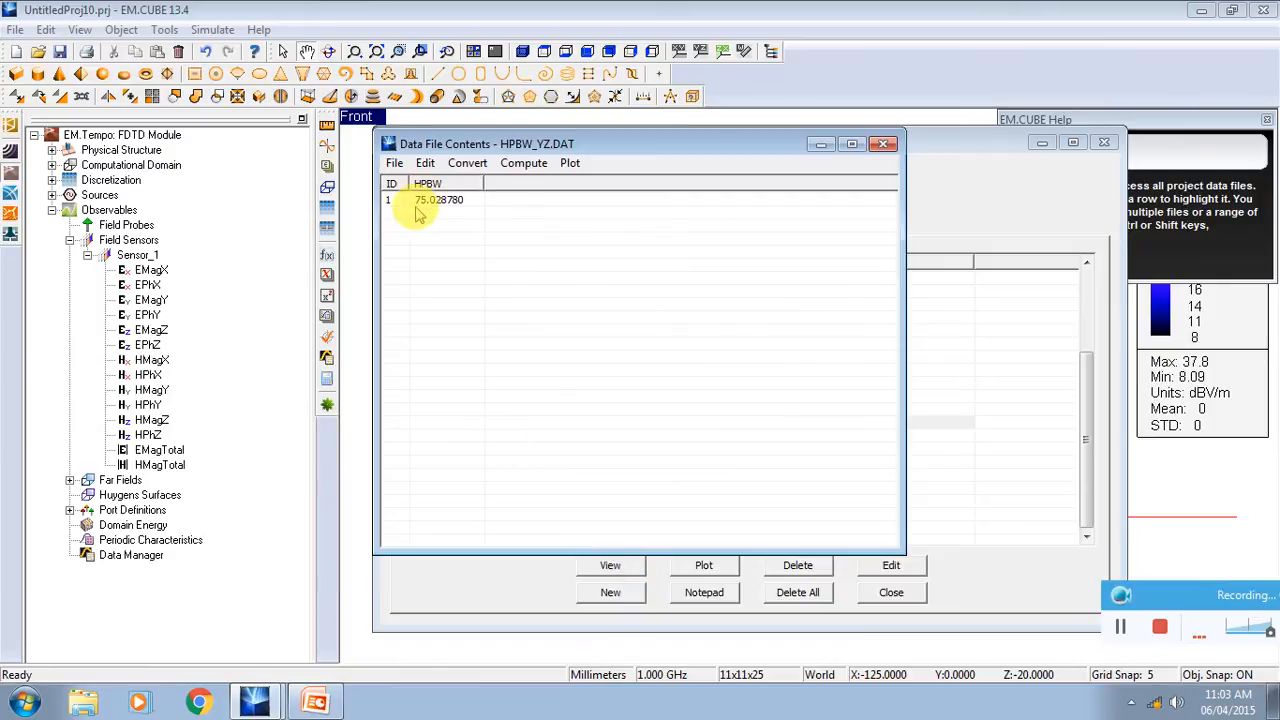
pyautogui.click(884, 144)
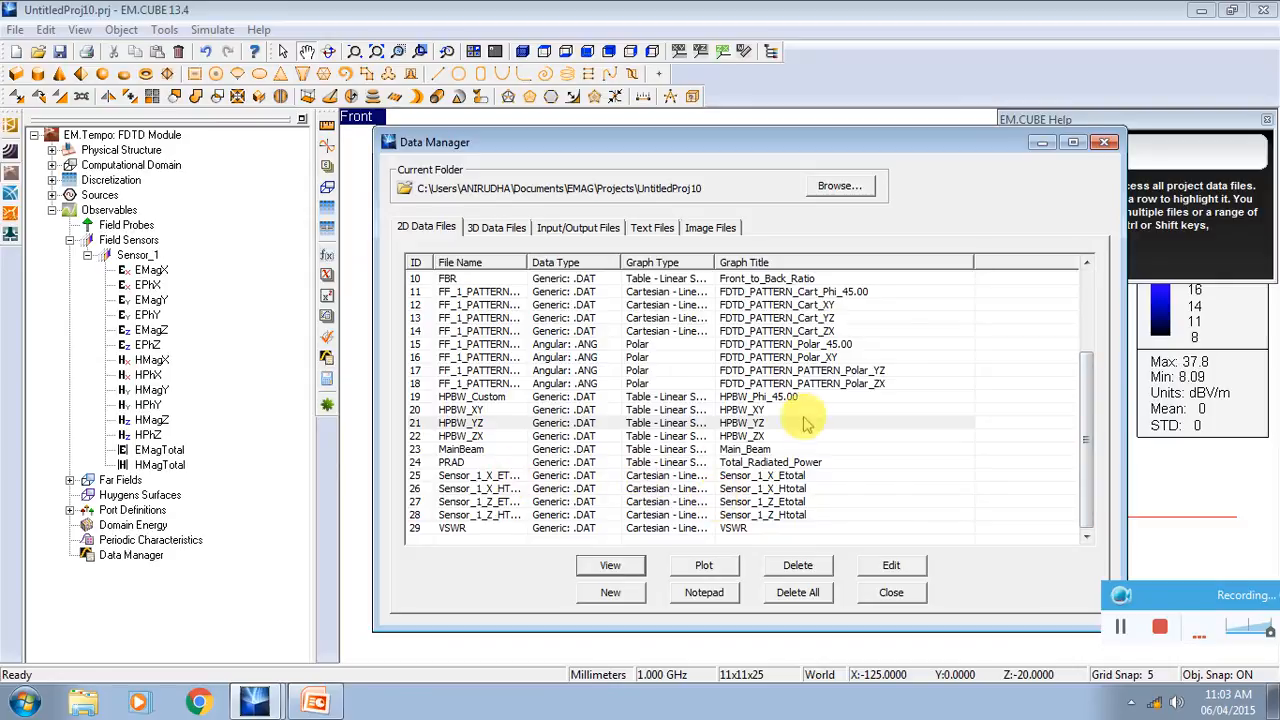
# Step: Plot the YZ-plane polar radiation pattern, FDTD_PATTERN_PATTERN_Polar_YZ, from the 2D data files in EM.grid
pyautogui.click(658, 304)
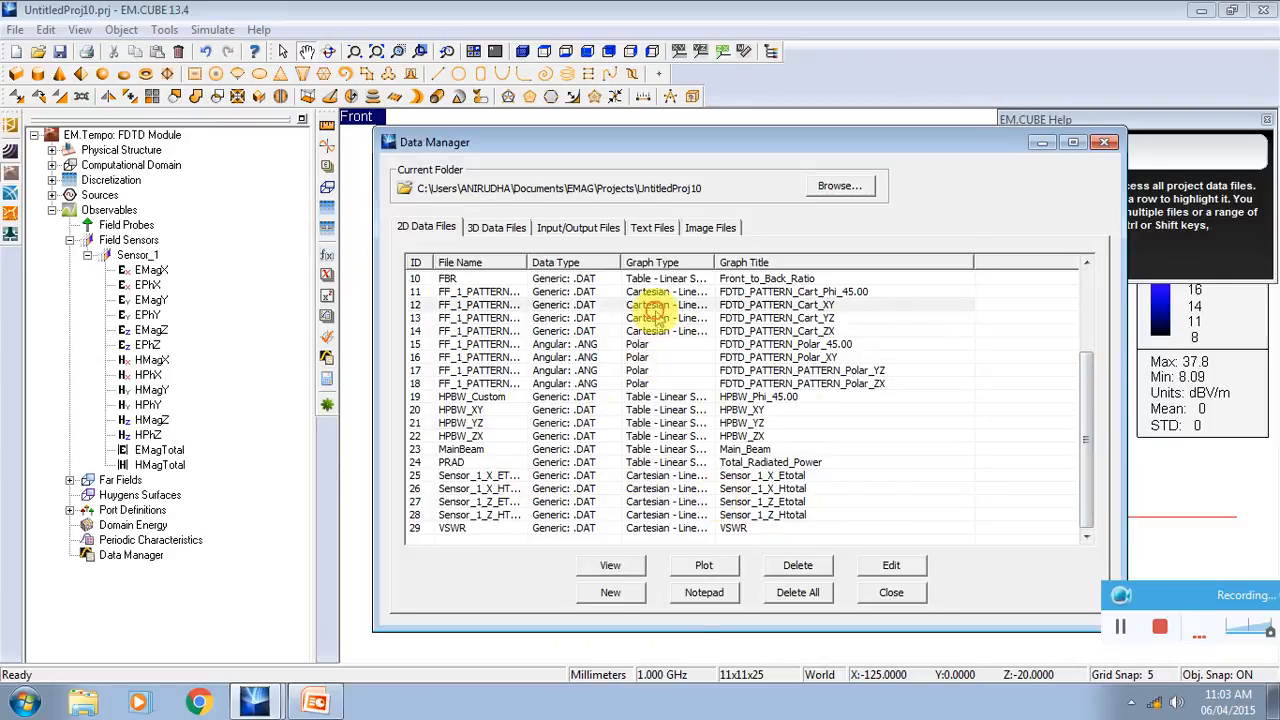
pyautogui.scroll(3, 668, 330)
pyautogui.scroll(-3, 675, 345)
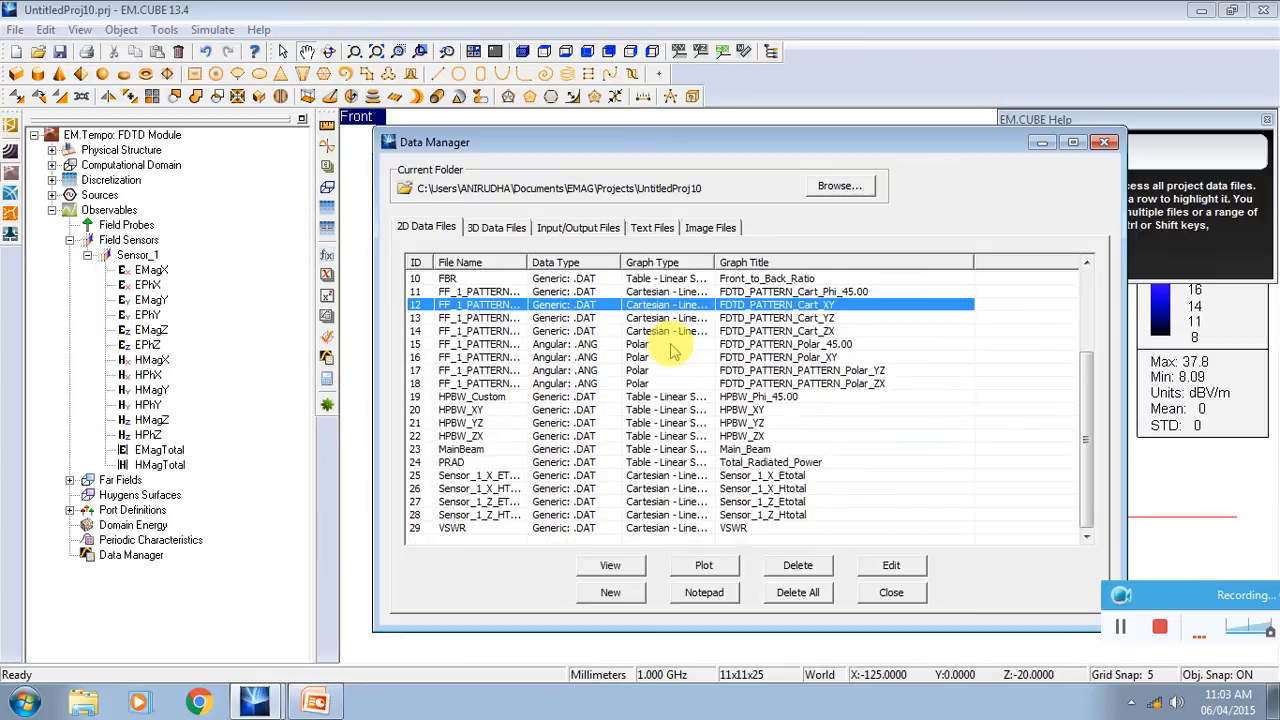
pyautogui.click(646, 371)
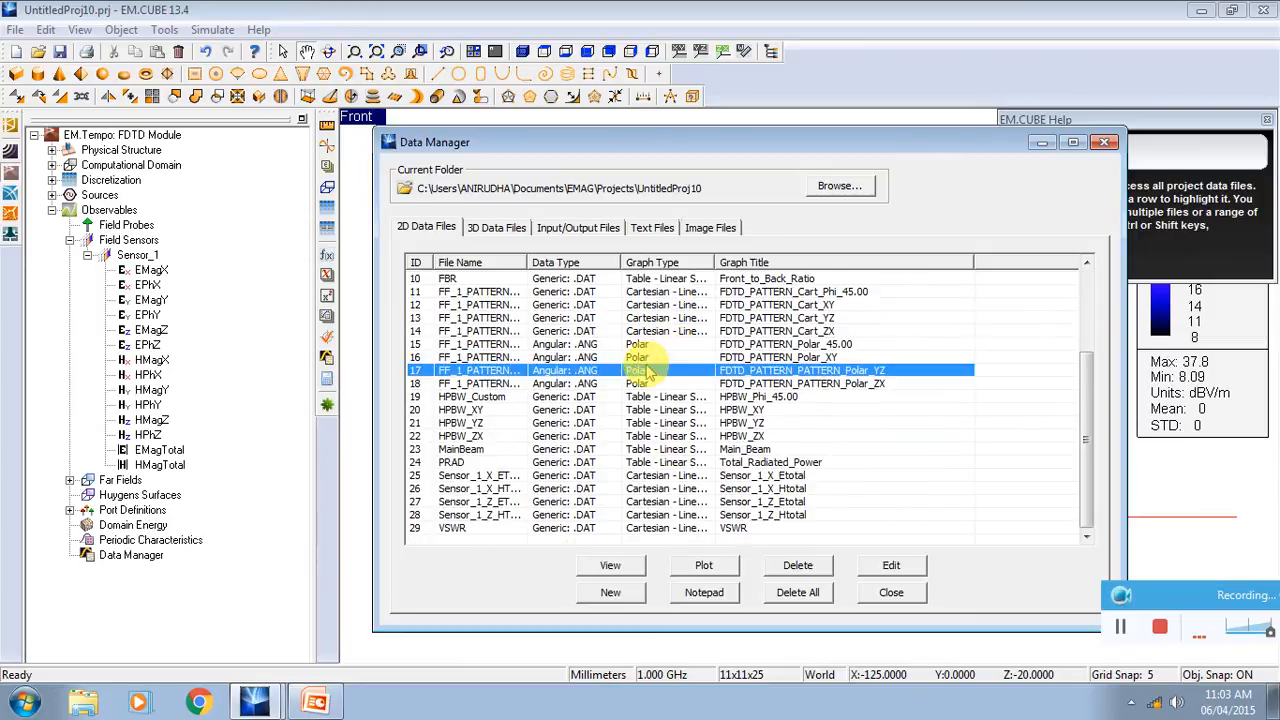
pyautogui.click(708, 567)
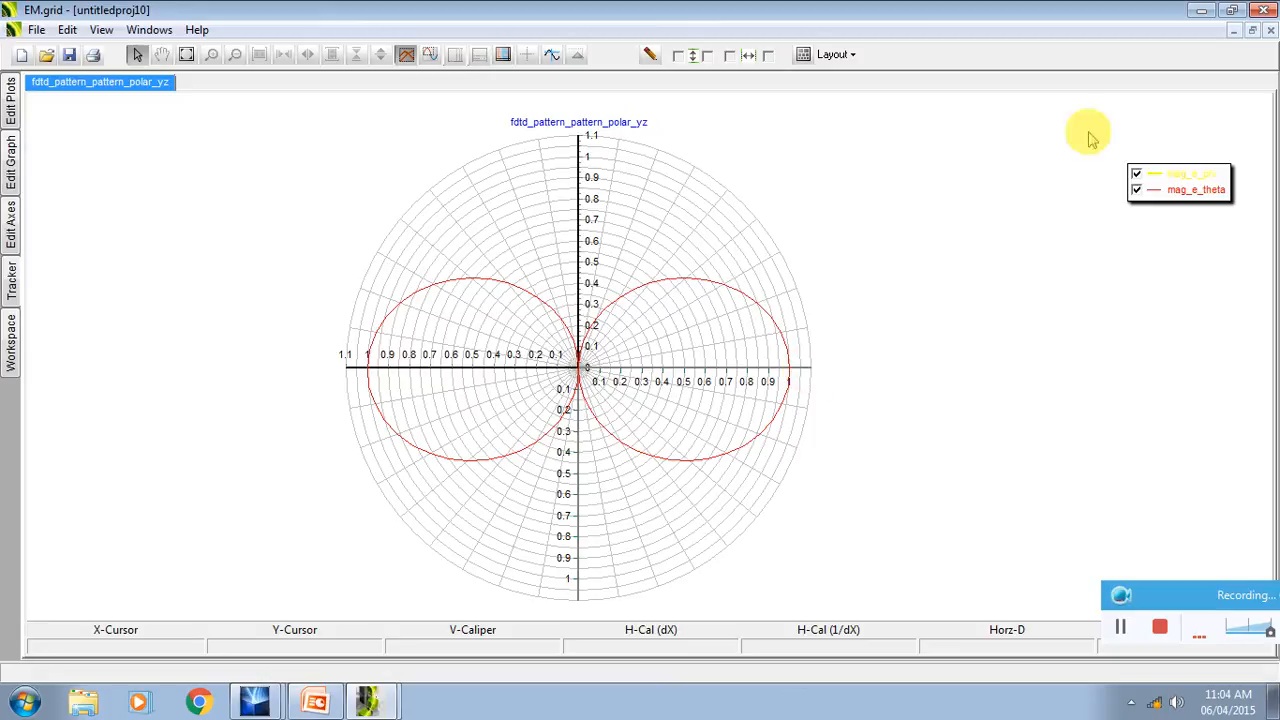
# Step: Close the polar graph, plot the YZ-plane Cartesian radiation pattern, FDTD_PATTERN_Cart_YZ, in EM.grid, and close that graph too
pyautogui.click(1270, 30)
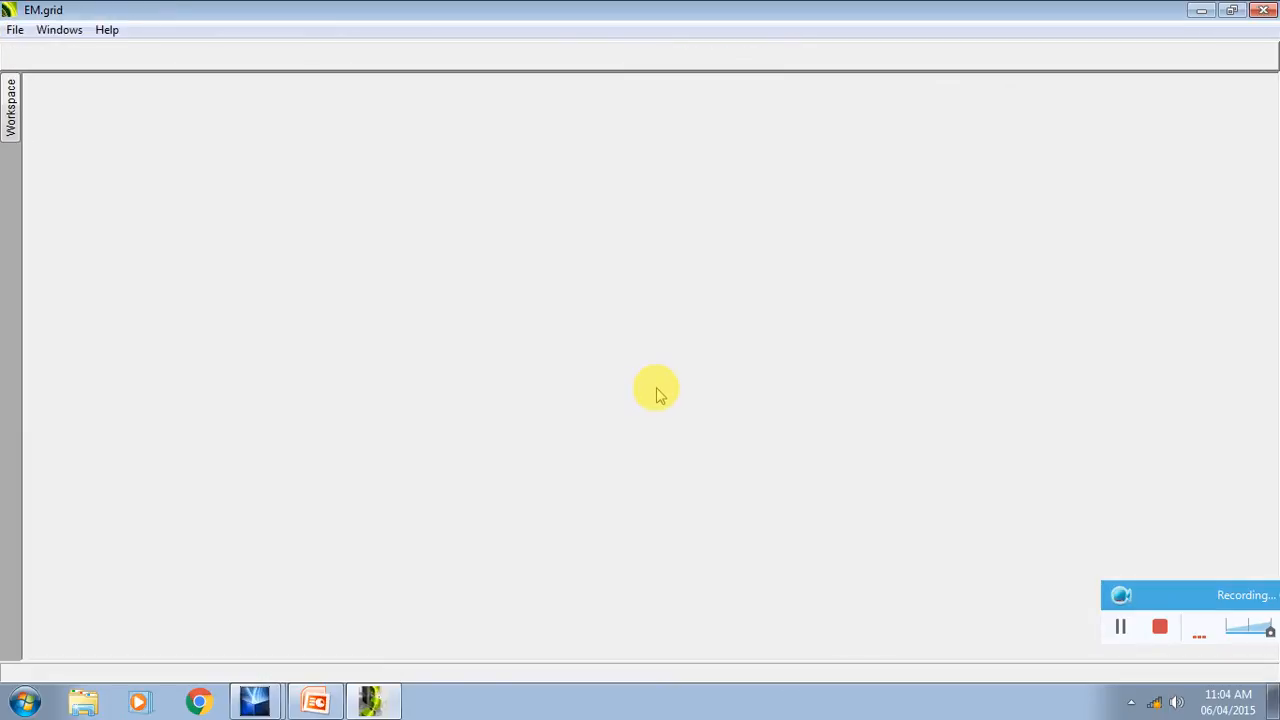
pyautogui.click(1265, 14)
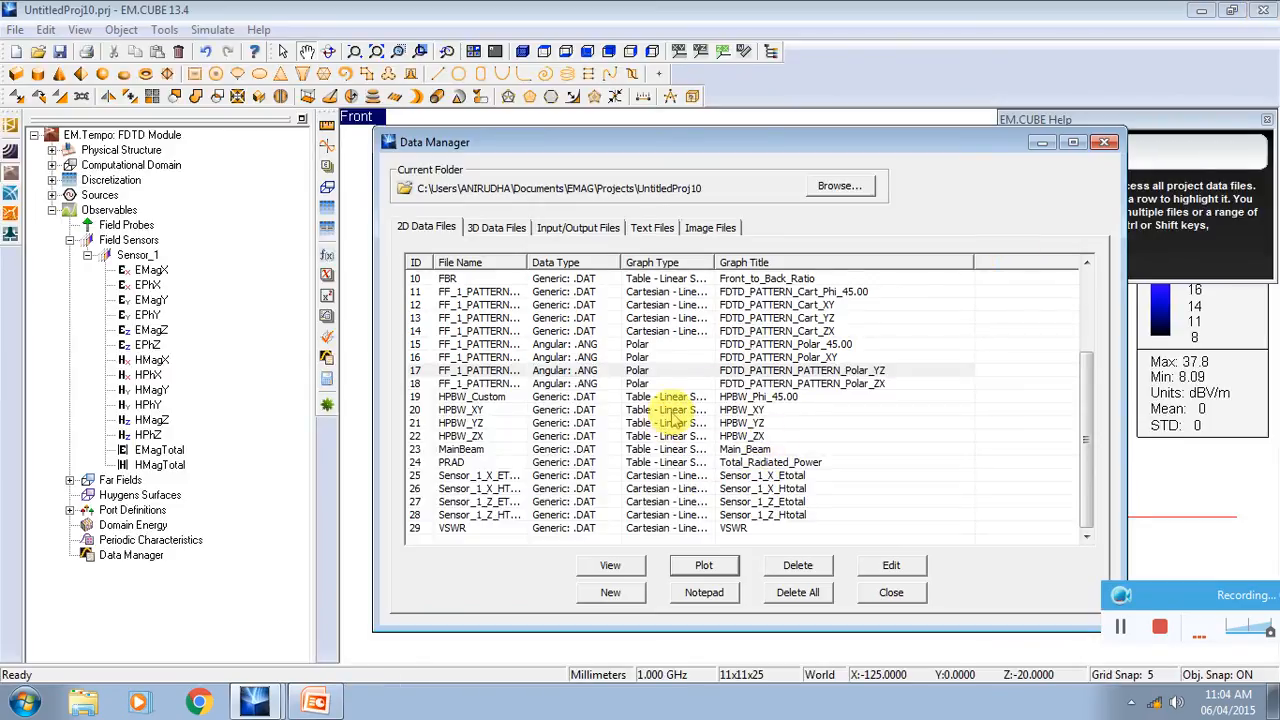
pyautogui.click(686, 306)
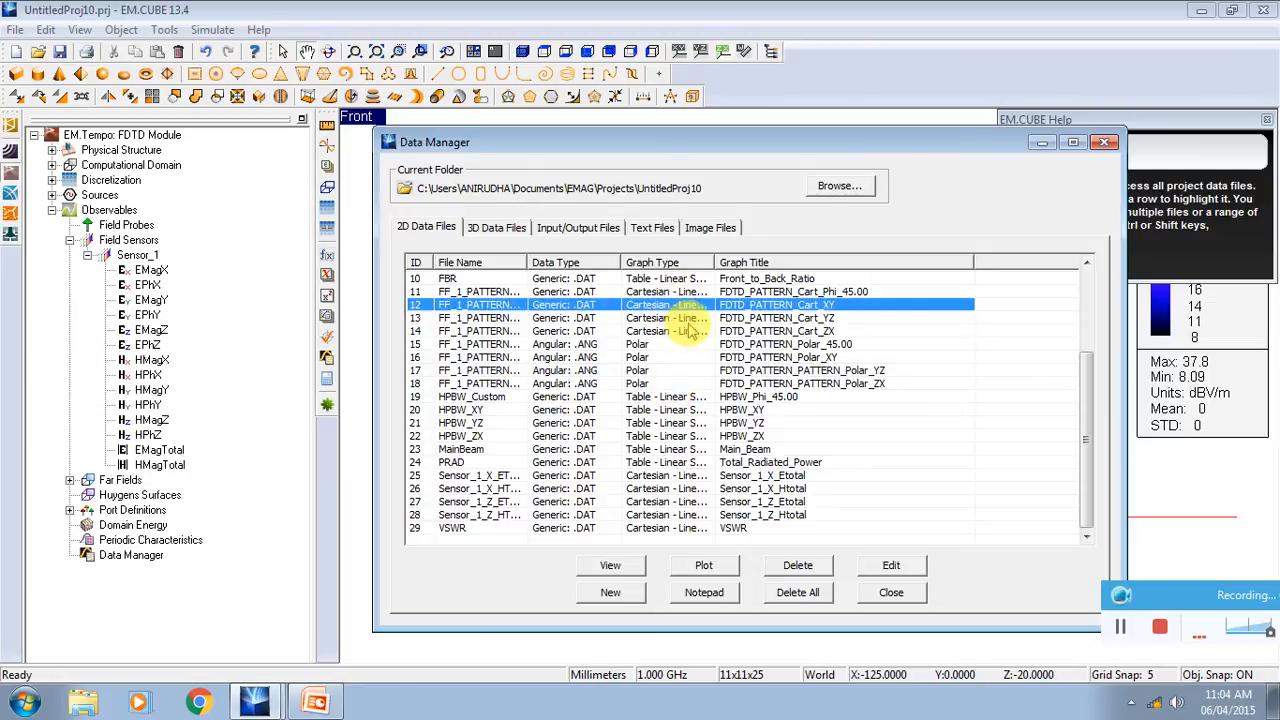
pyautogui.click(687, 319)
pyautogui.click(705, 566)
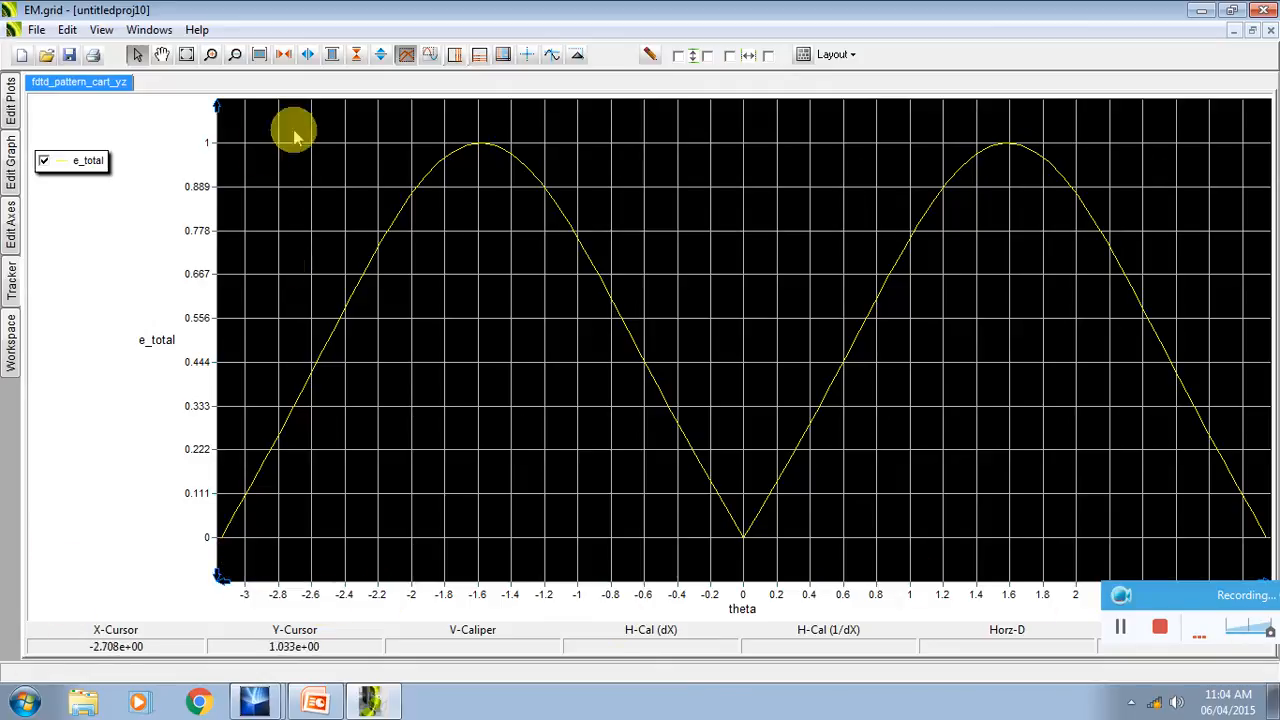
pyautogui.click(1263, 10)
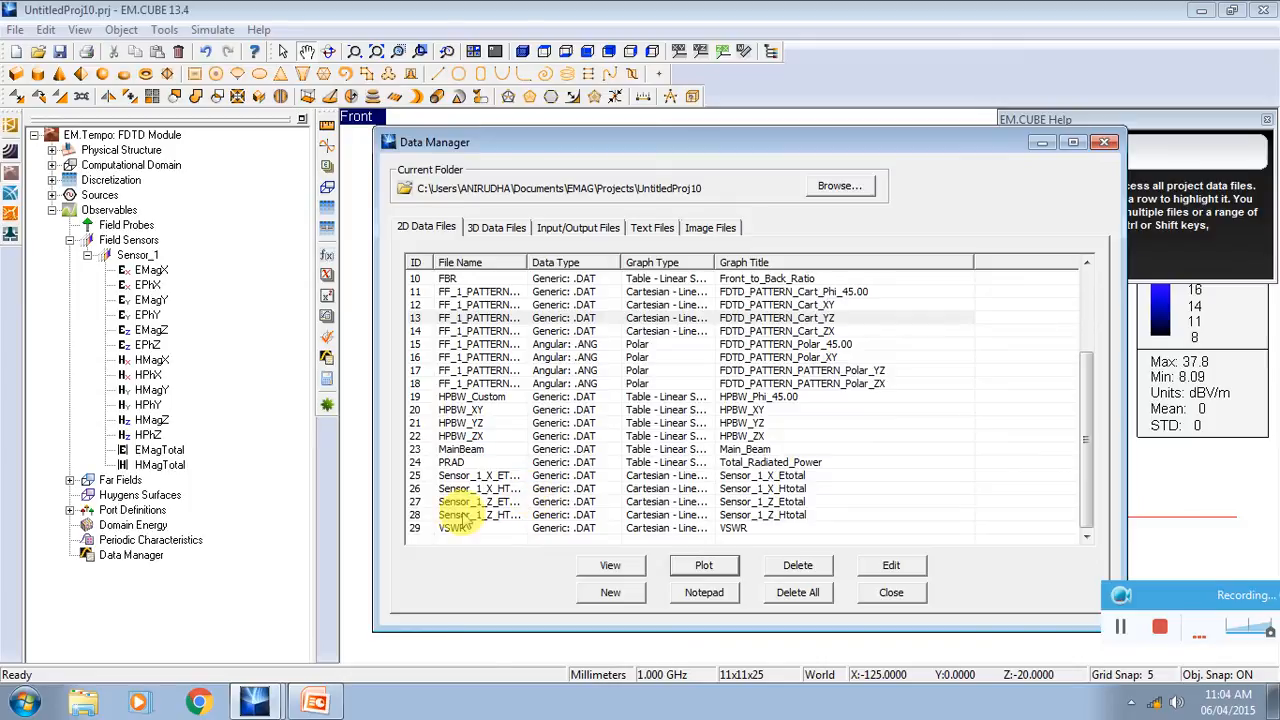
# Step: View the contents of the VSWR data file, browse its frequency rows, and close the file
pyautogui.click(458, 528)
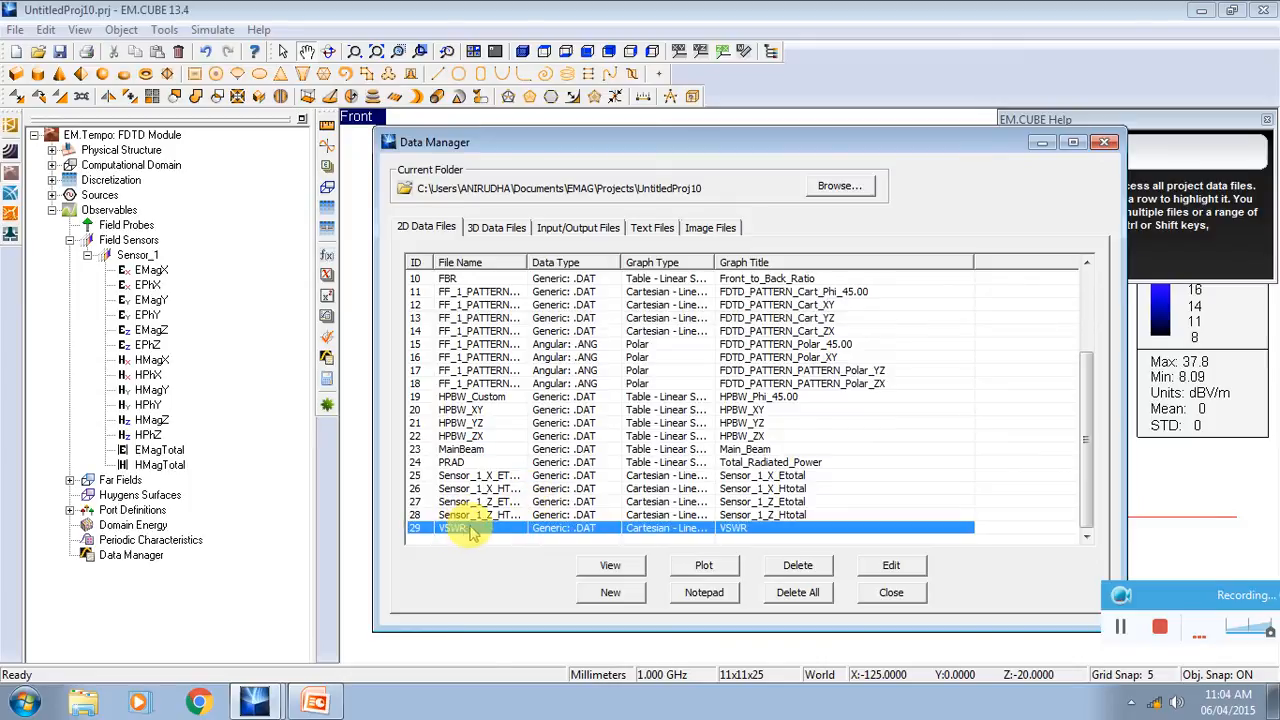
pyautogui.click(612, 566)
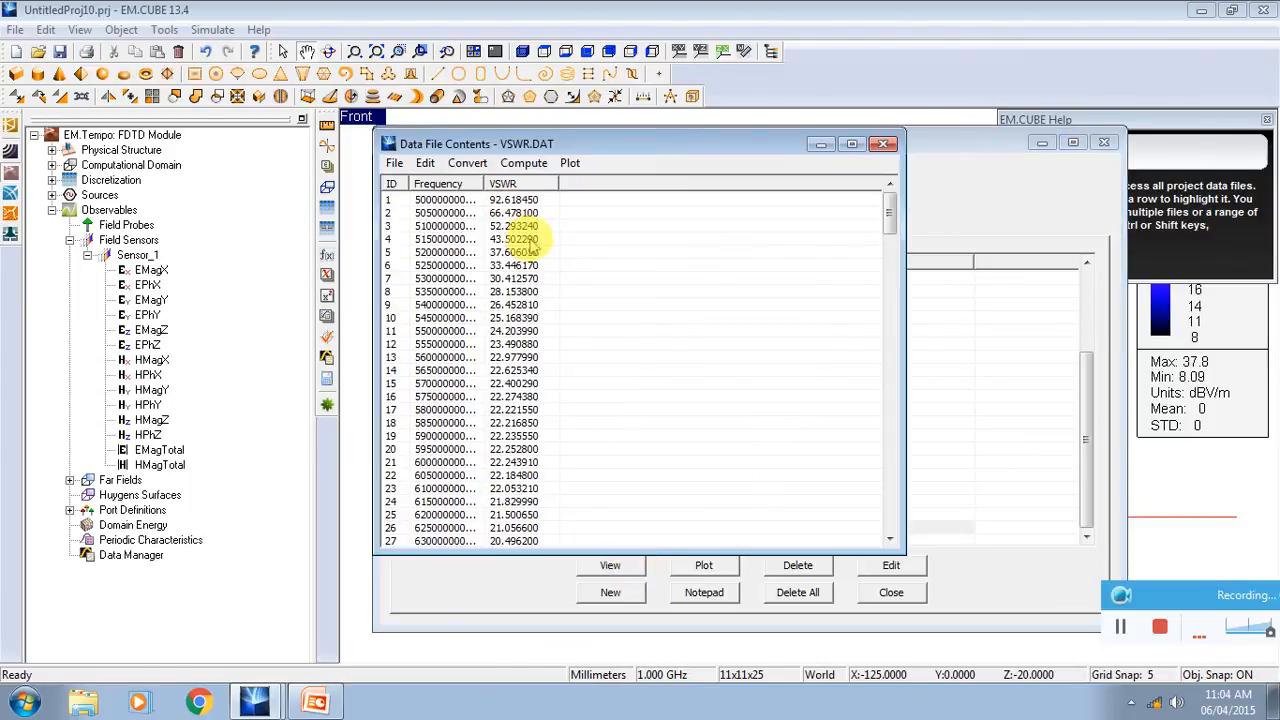
pyautogui.scroll(-20, 523, 251)
pyautogui.scroll(-20, 530, 258)
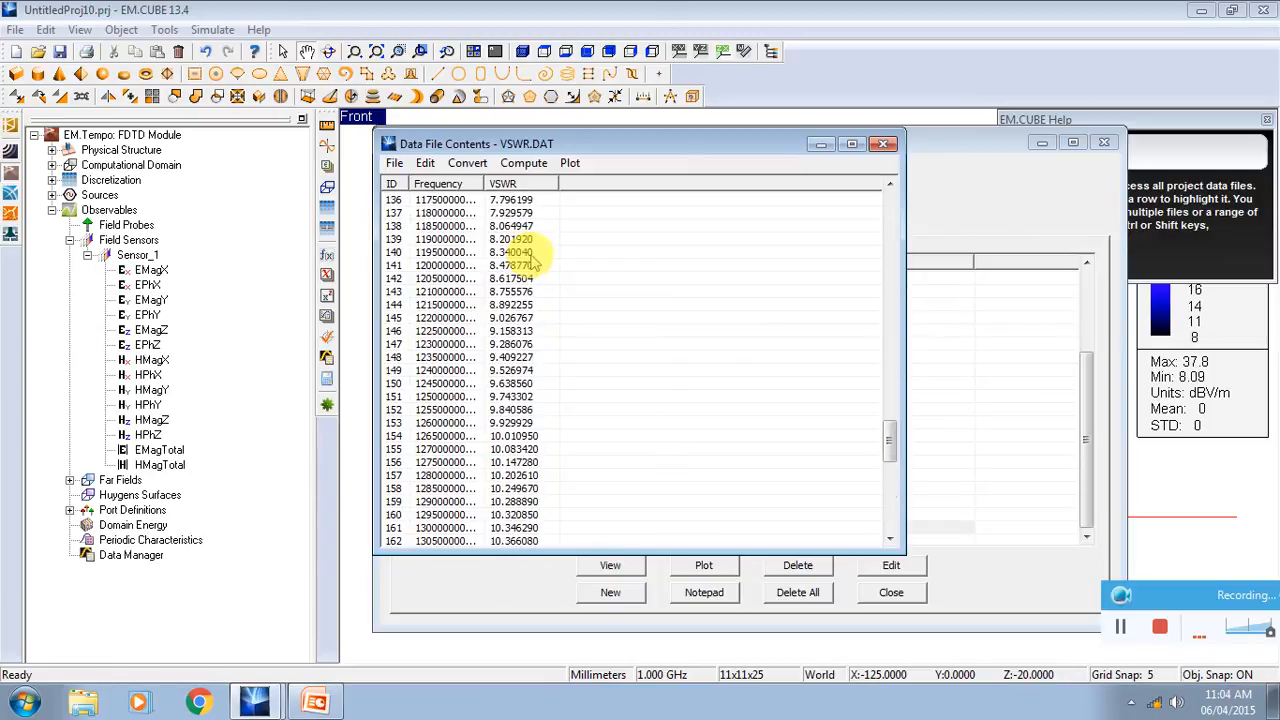
pyautogui.scroll(20, 572, 440)
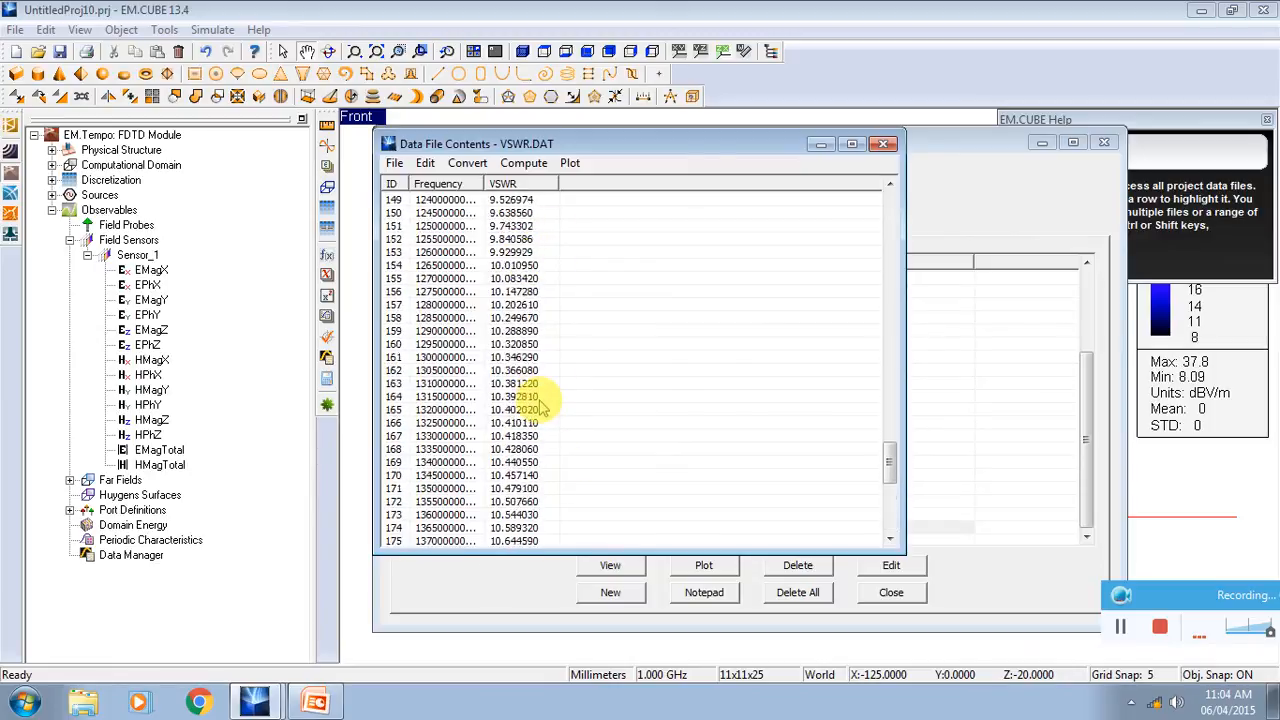
pyautogui.click(883, 145)
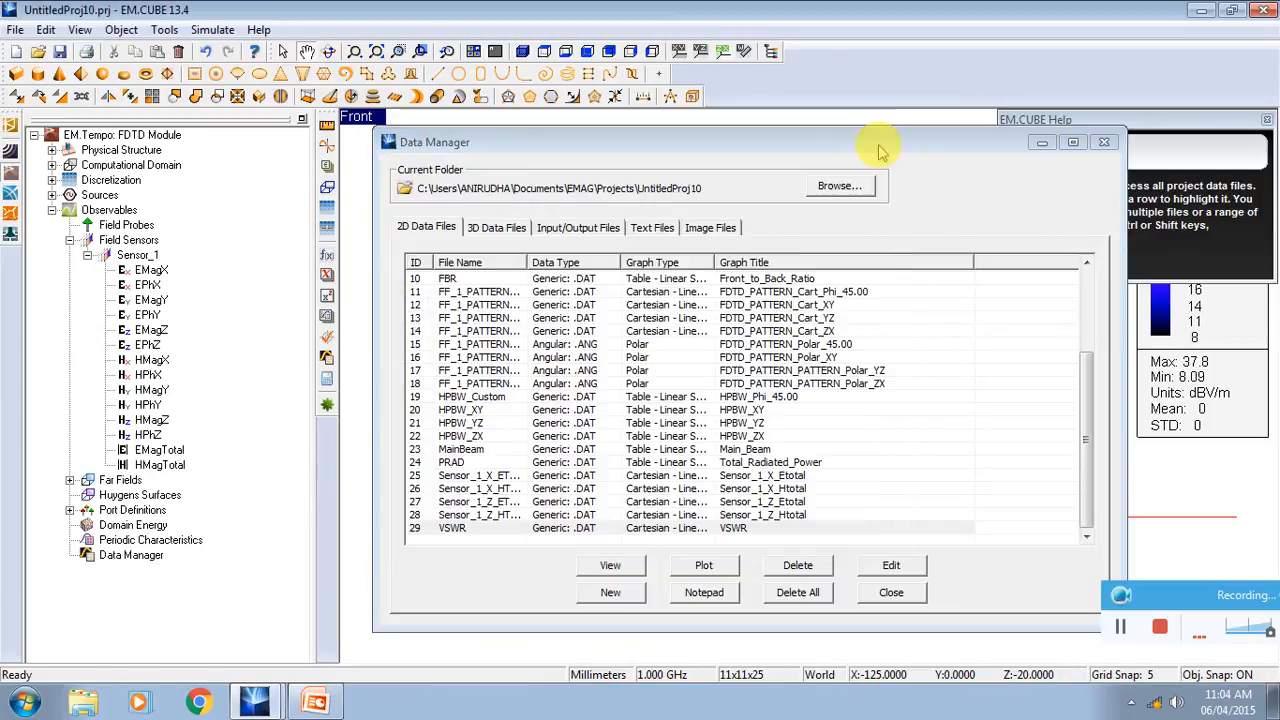
# Step: Plot the VSWR file in EM.grid, inspect the curve with the crosshair cursor, and close the graph
pyautogui.click(605, 529)
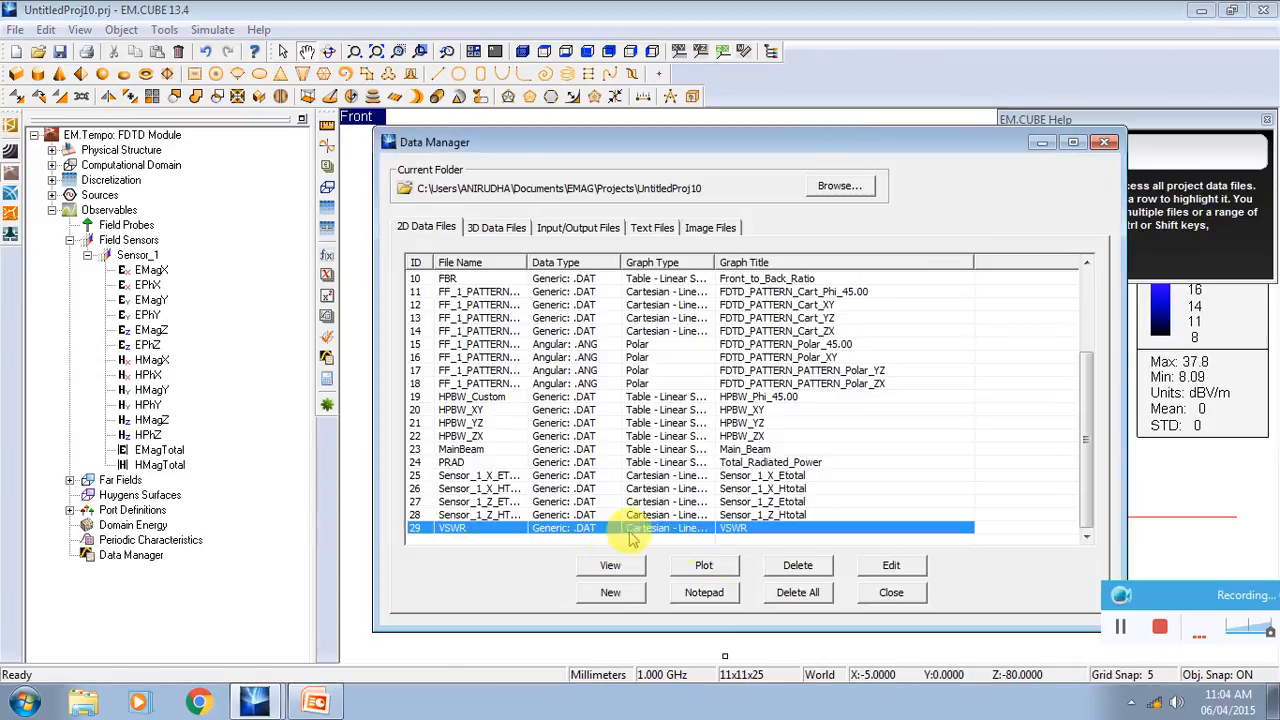
pyautogui.click(736, 568)
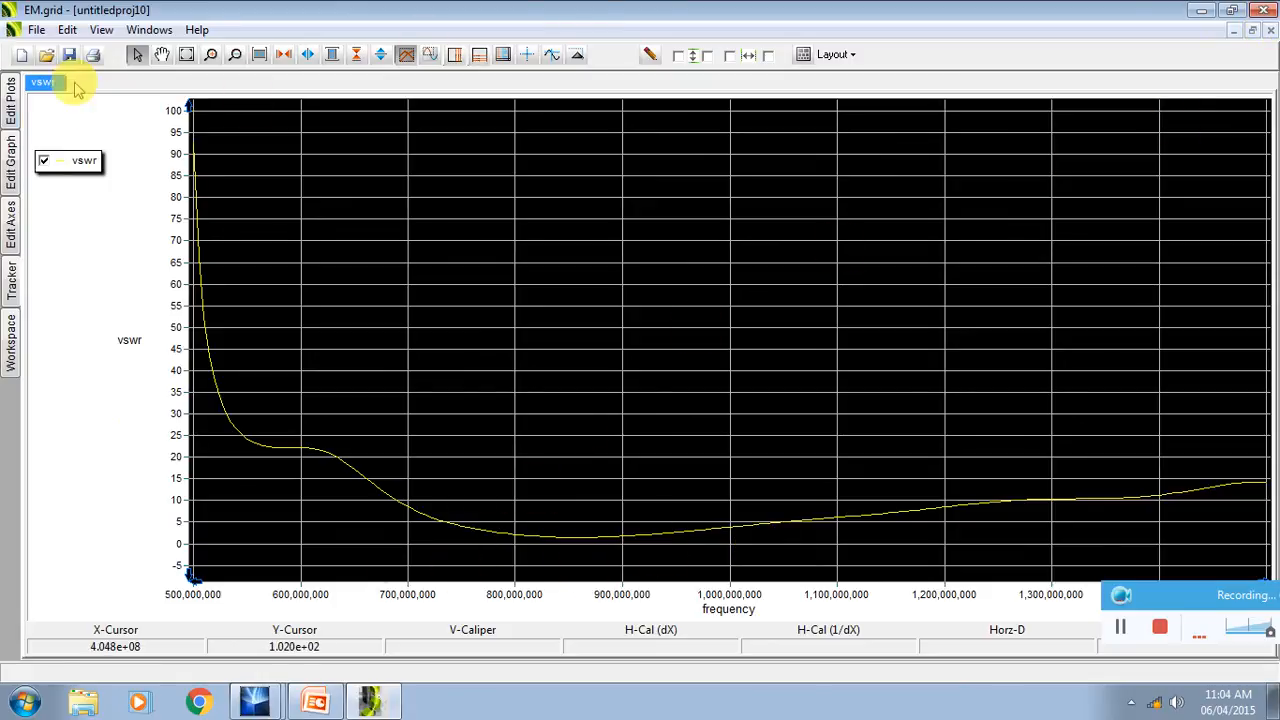
pyautogui.click(527, 54)
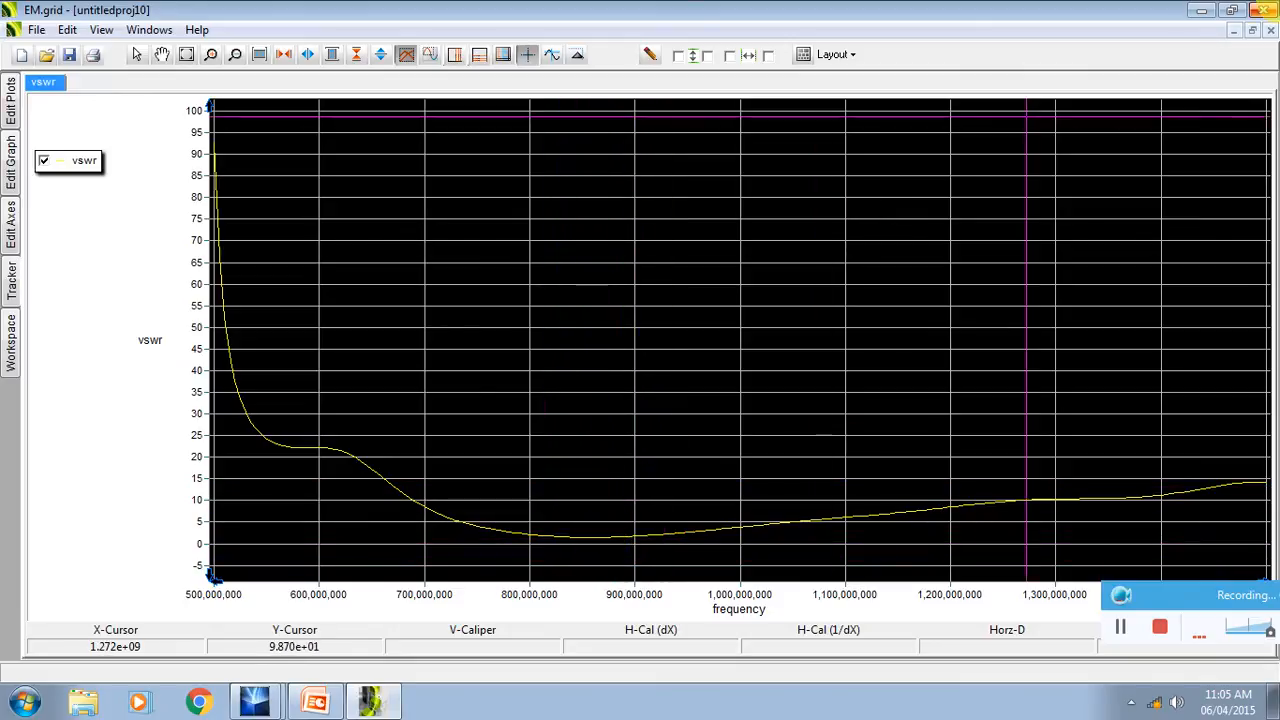
pyautogui.click(1265, 11)
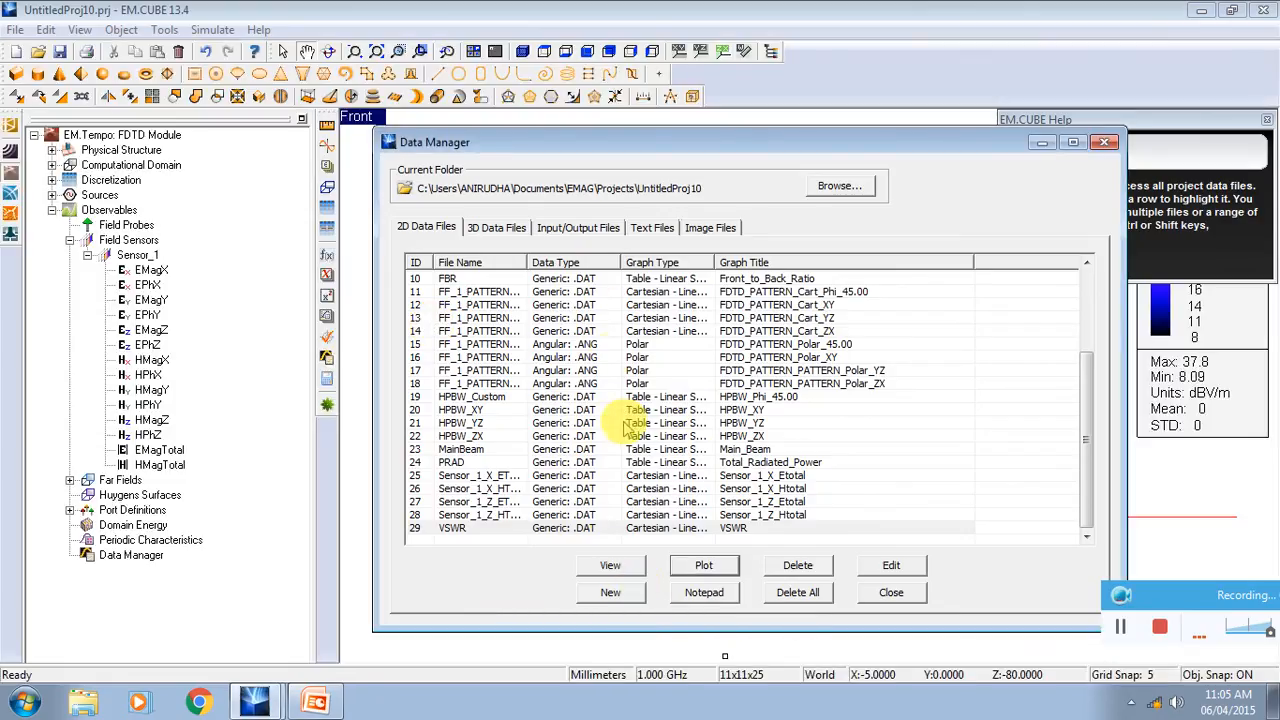
# Step: Review the 3D data, input/output, text and image file lists, return to the 2D data files, and close the Data Manager
pyautogui.click(495, 229)
pyautogui.click(567, 228)
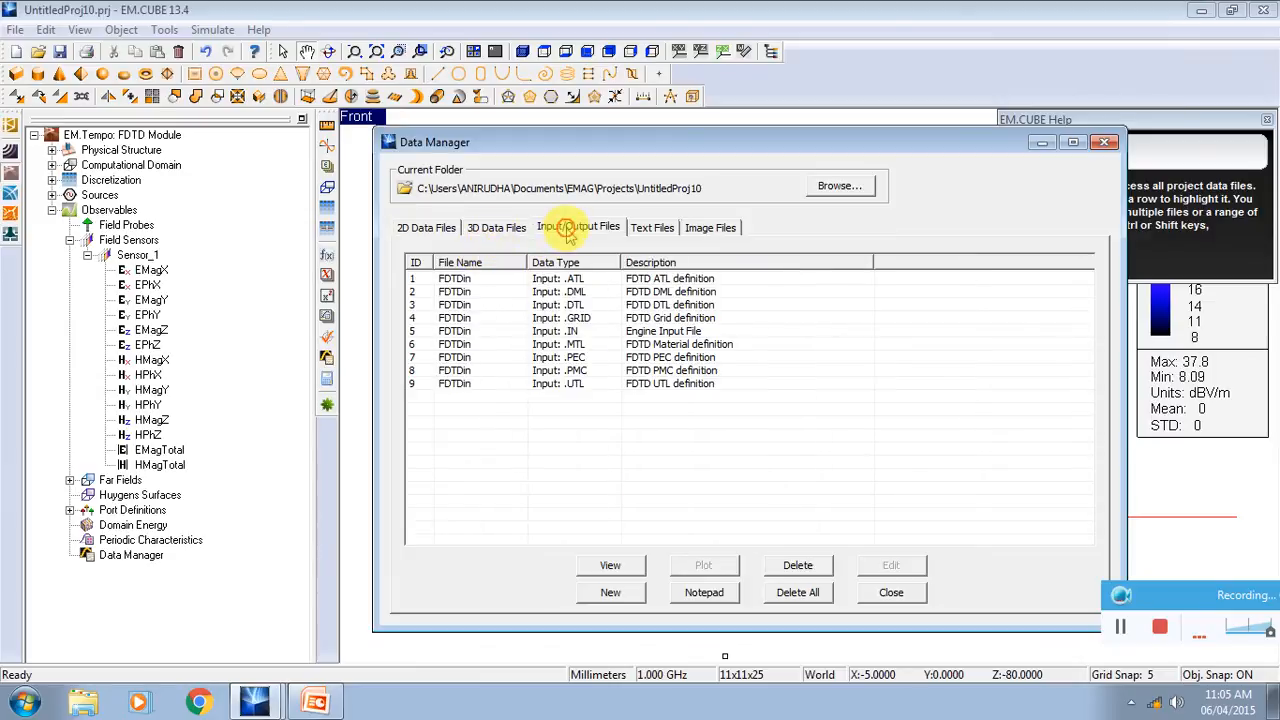
pyautogui.click(652, 230)
pyautogui.click(712, 230)
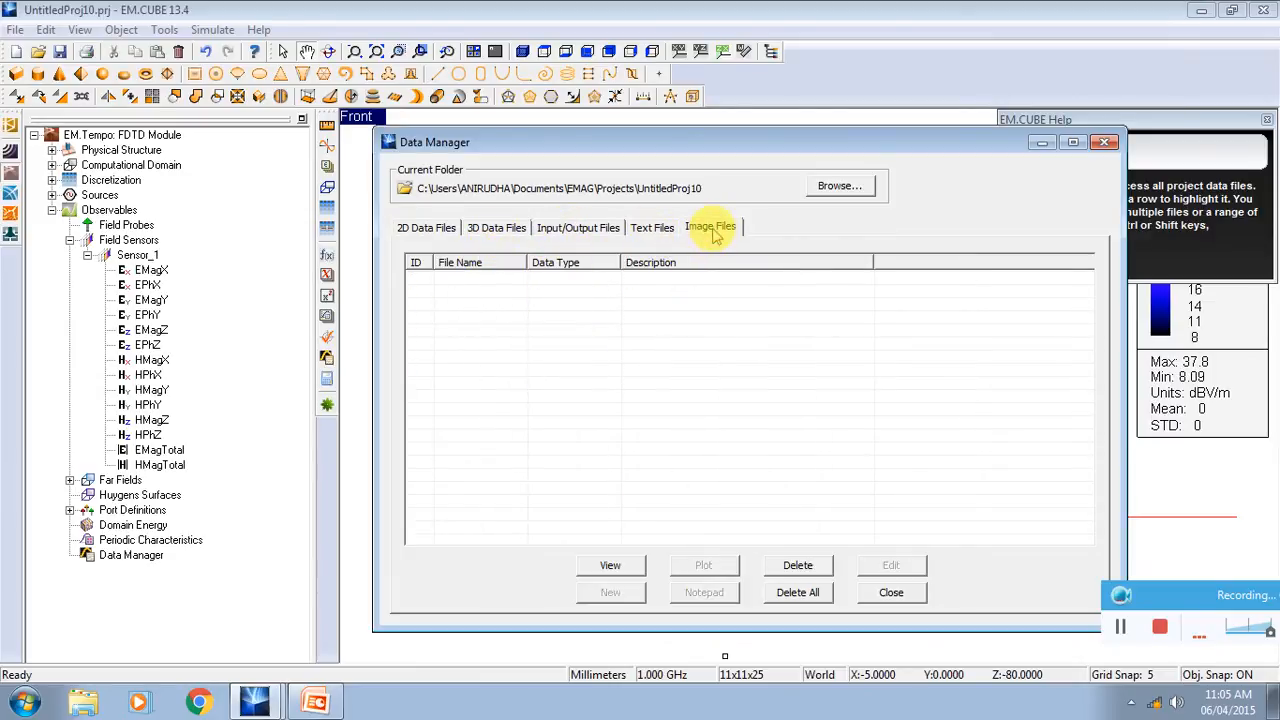
pyautogui.click(430, 230)
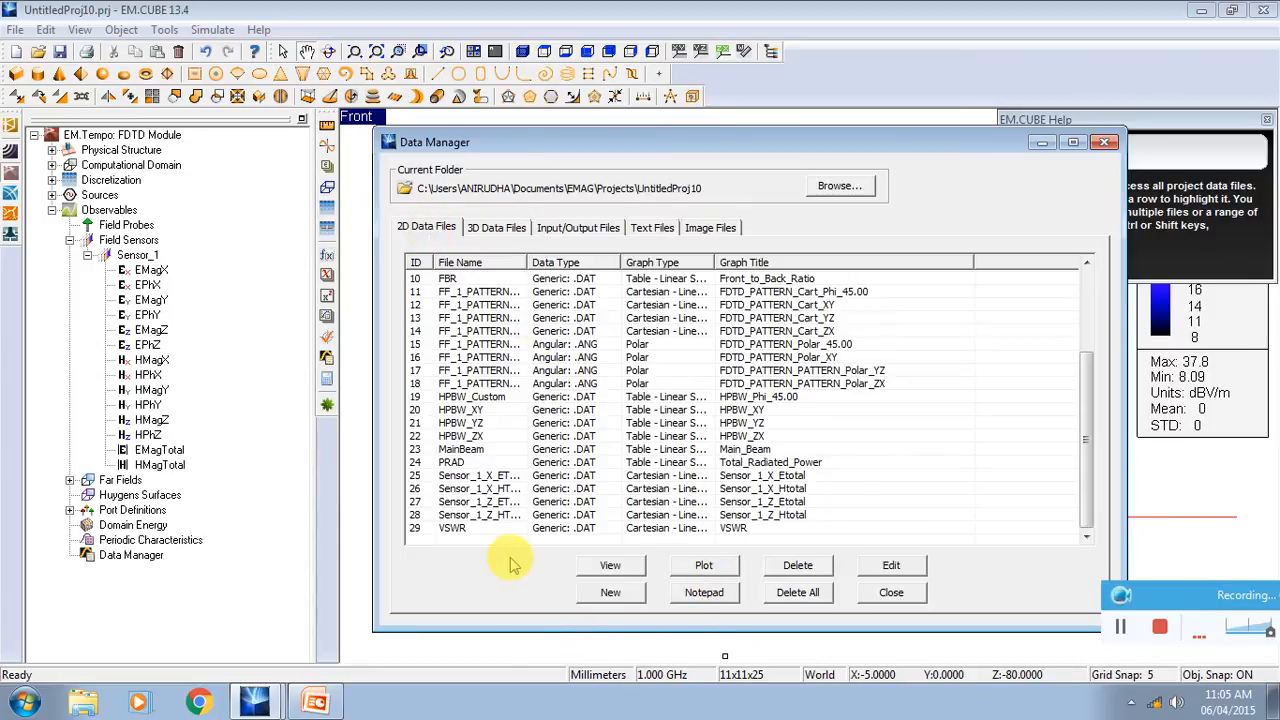
pyautogui.click(1104, 142)
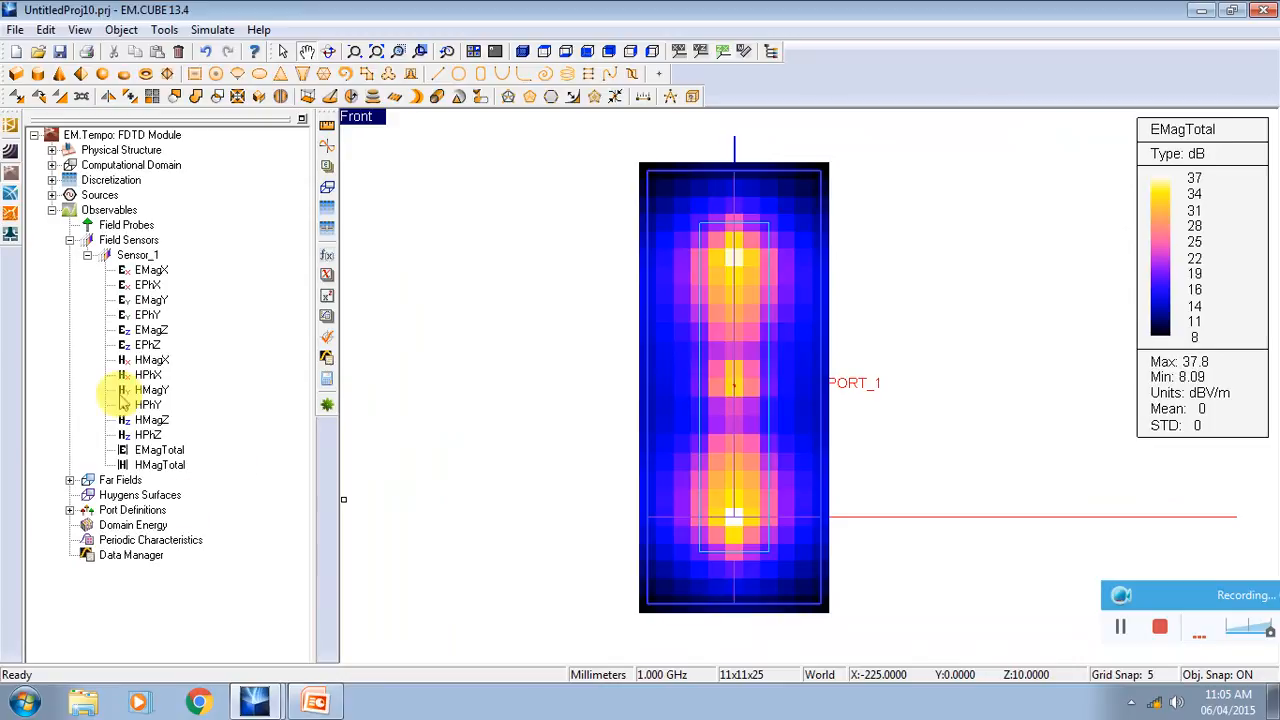
pyautogui.moveTo(1200, 594); pyautogui.dragTo(958, 303)
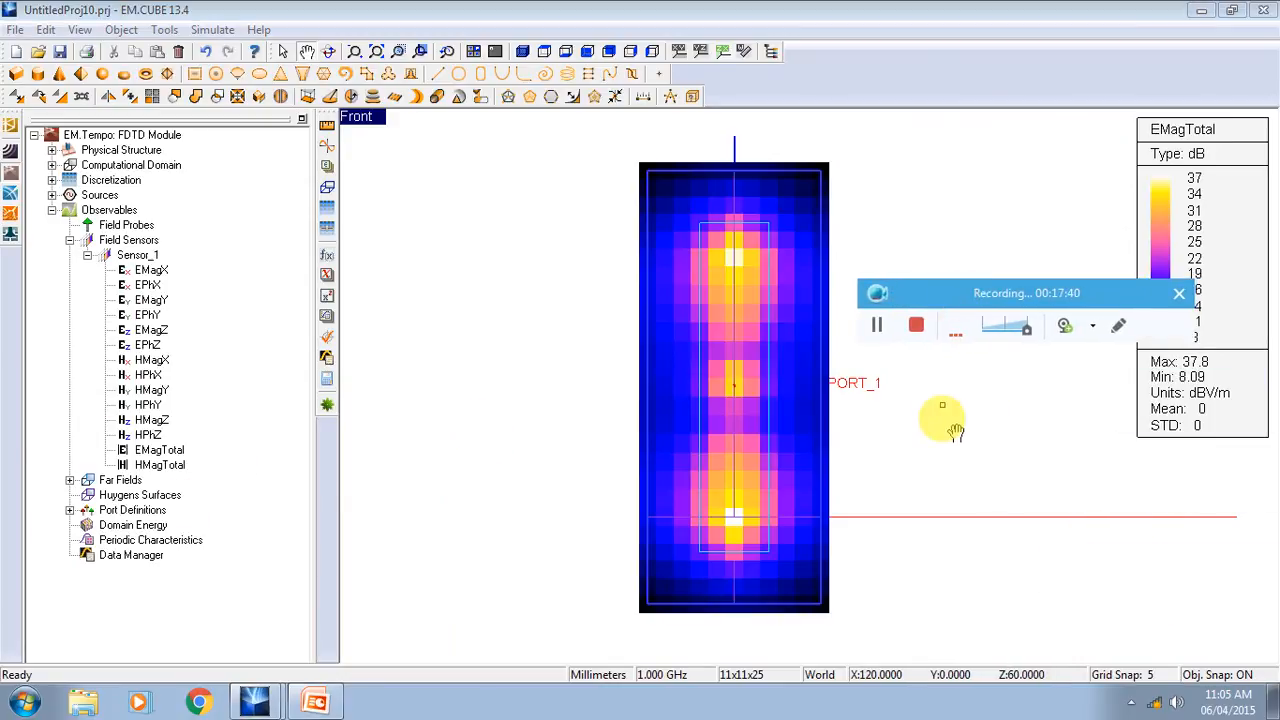